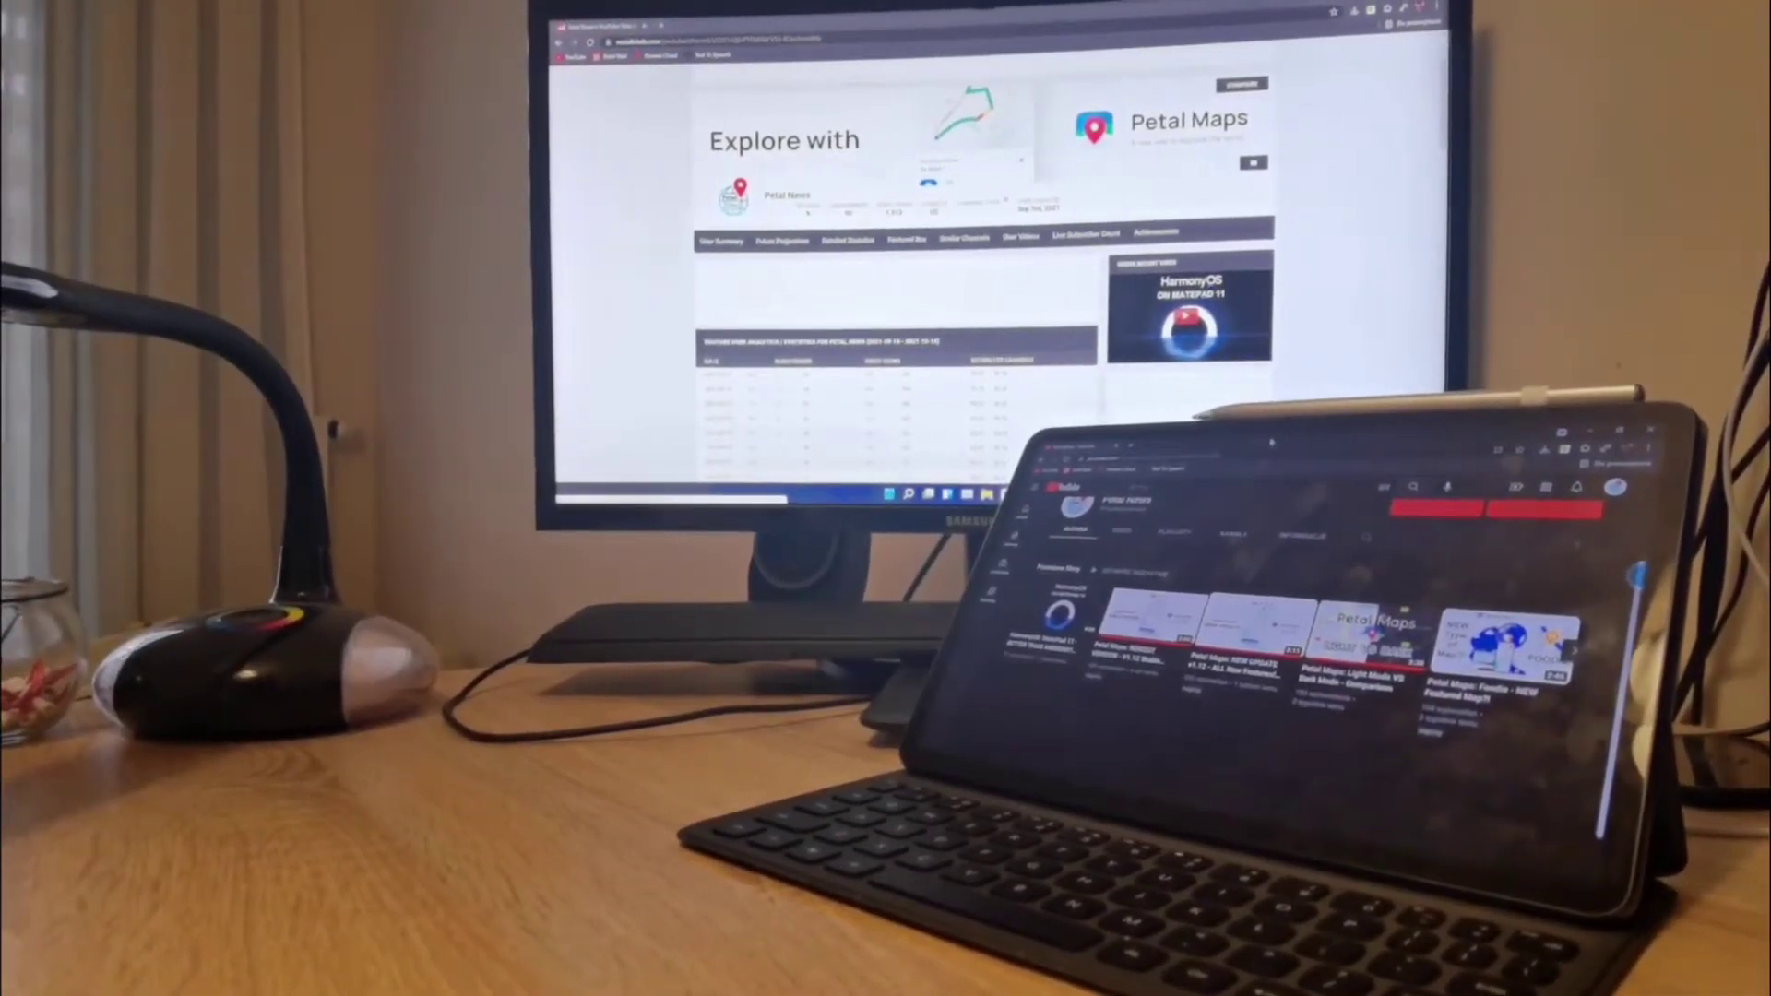
Send the YouTube window from the tablet back to the main monitor with Win+Shift+Left.
{"action": "key", "text": "super+shift+Left"}
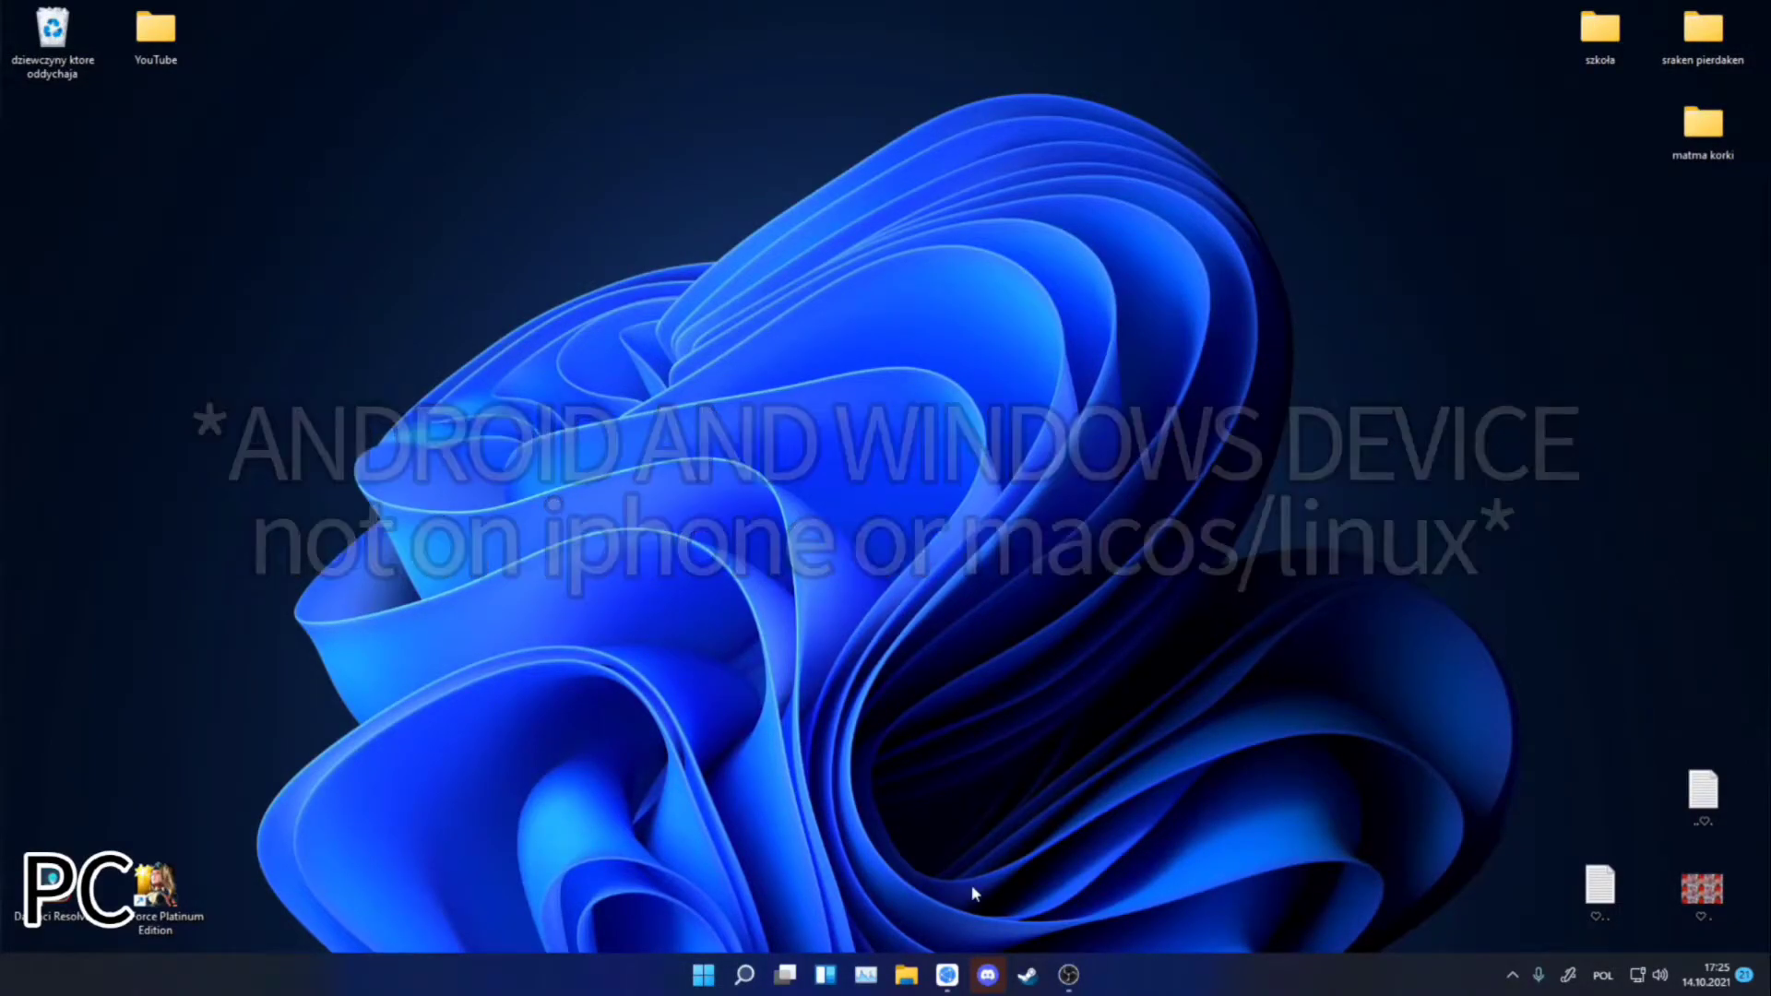
Bring the spacedesk.net Chrome window forward and jump to its Windows driver download section.
{"action": "left_click", "coordinate": [947, 975]}
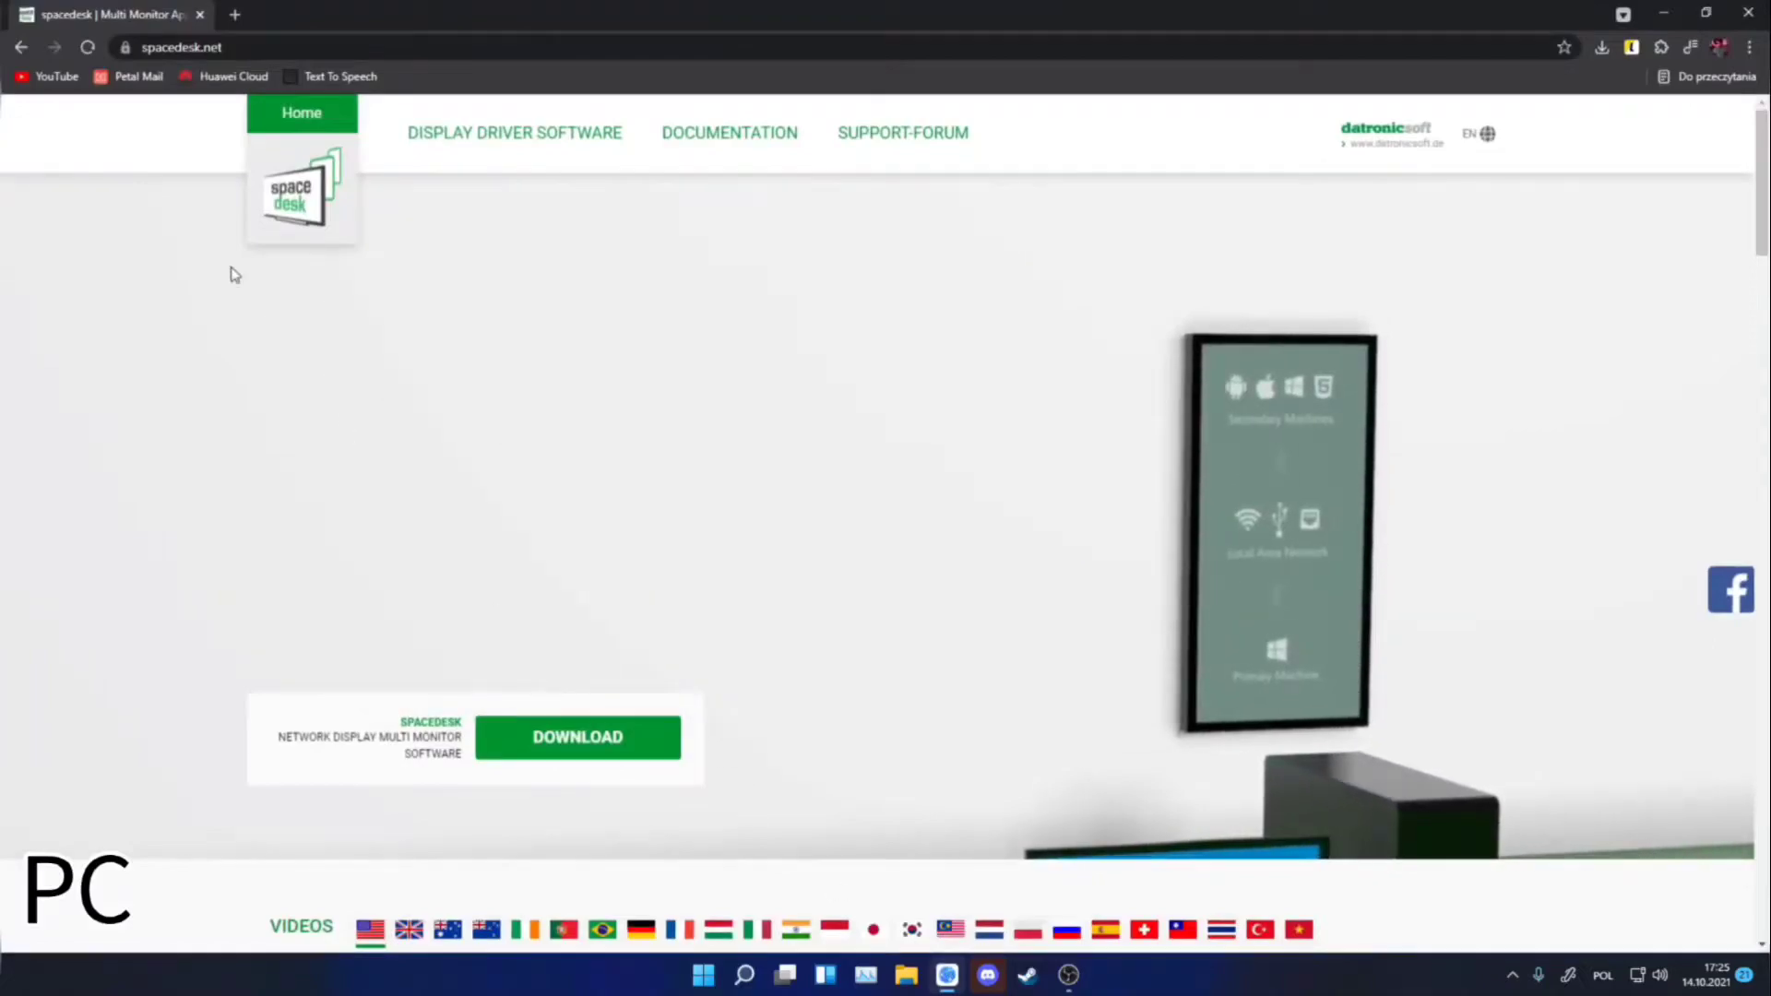
{"action": "key", "text": "ctrl+l"}
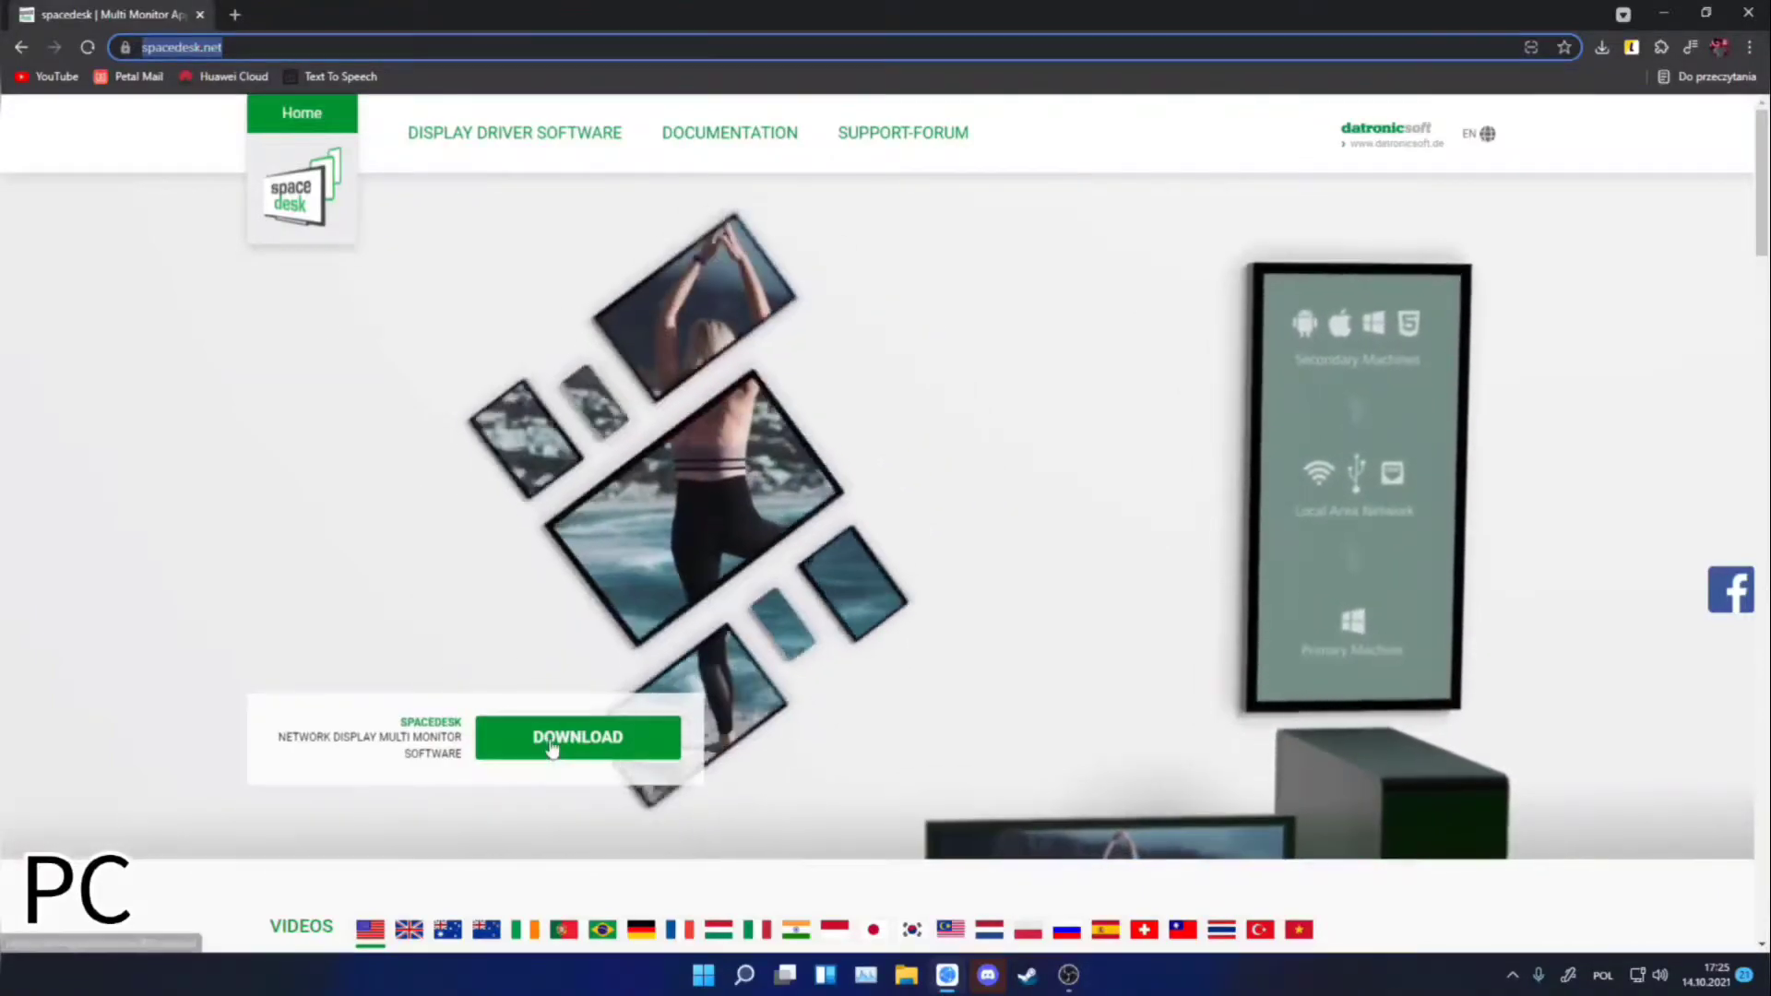
{"action": "left_click", "coordinate": [552, 748]}
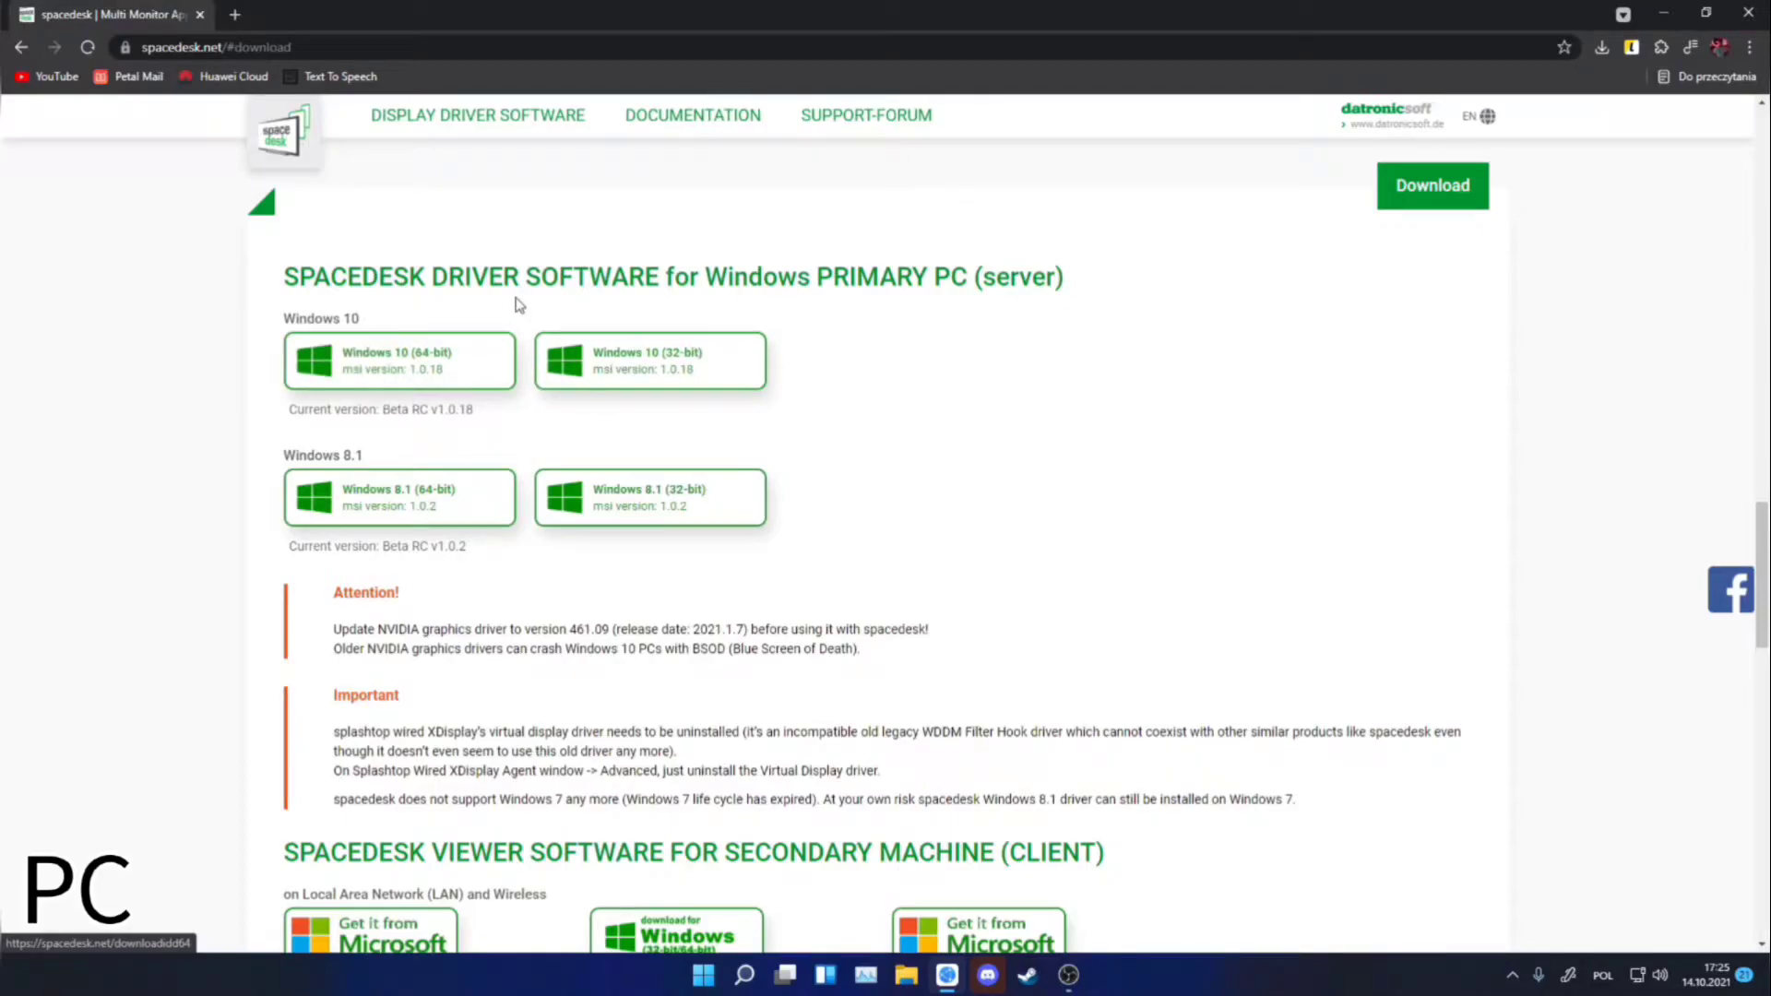
{"action": "scroll", "coordinate": [524, 332], "scroll_direction": "down", "scroll_amount": 1}
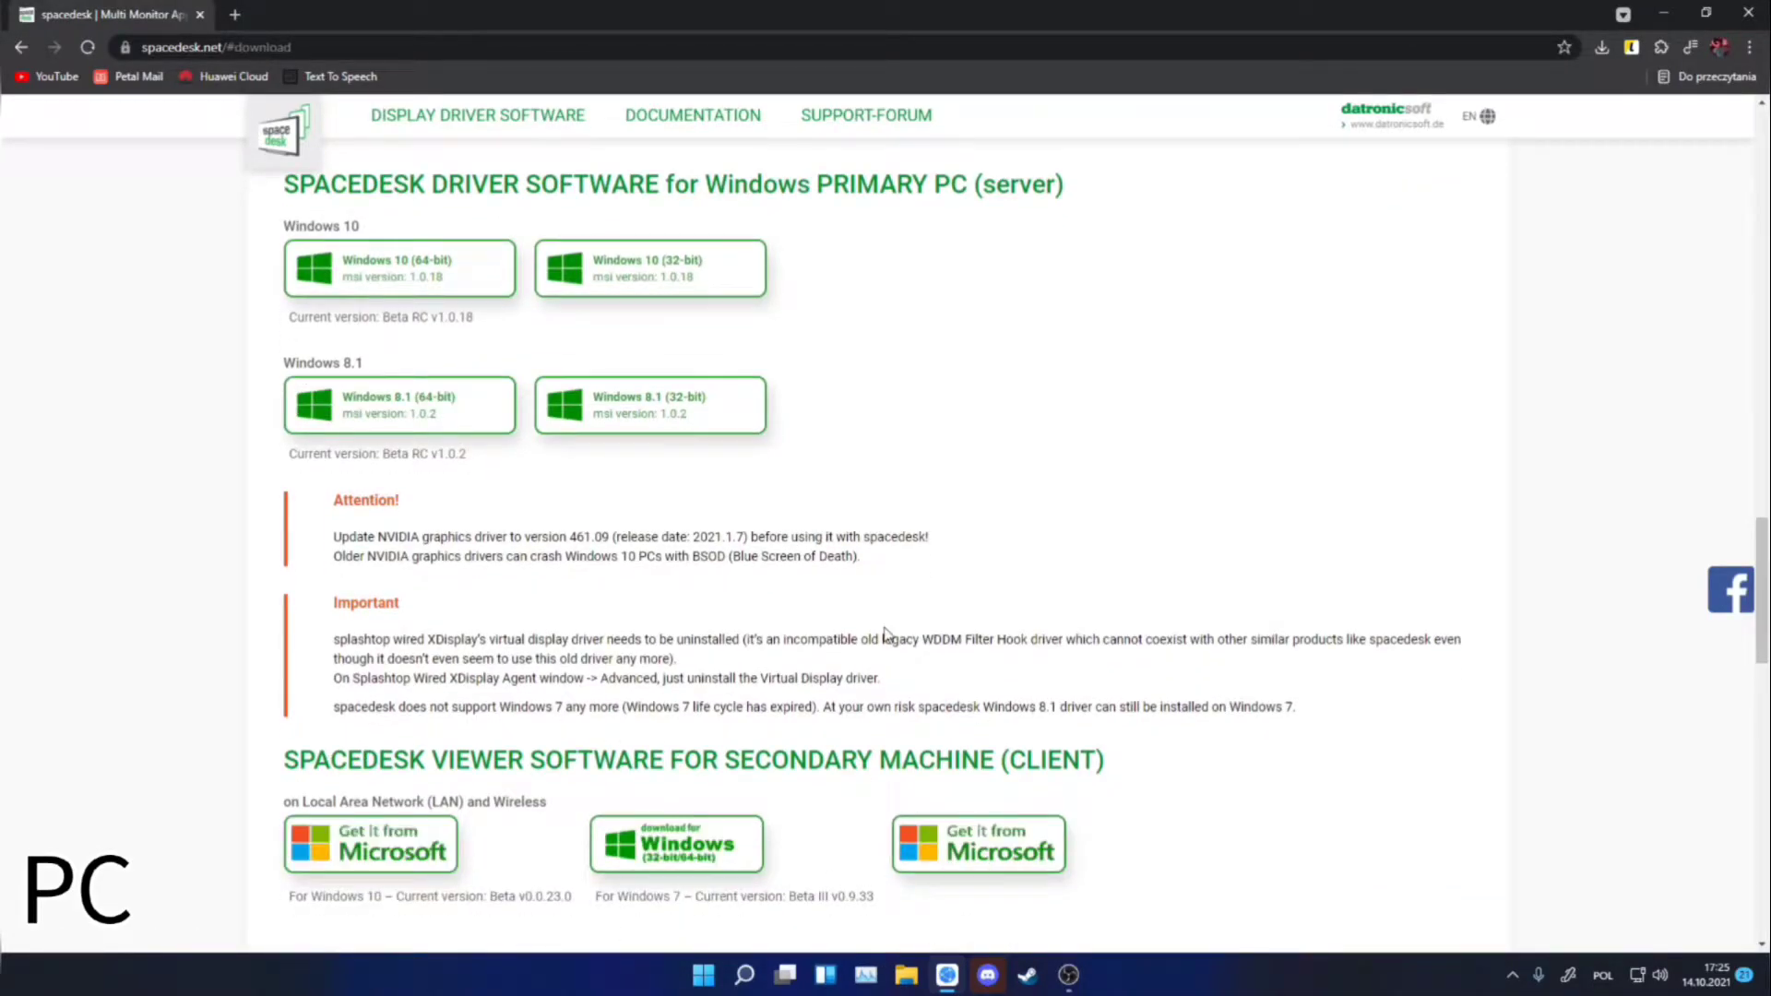
{"action": "scroll", "coordinate": [704, 682], "scroll_direction": "up", "scroll_amount": 1}
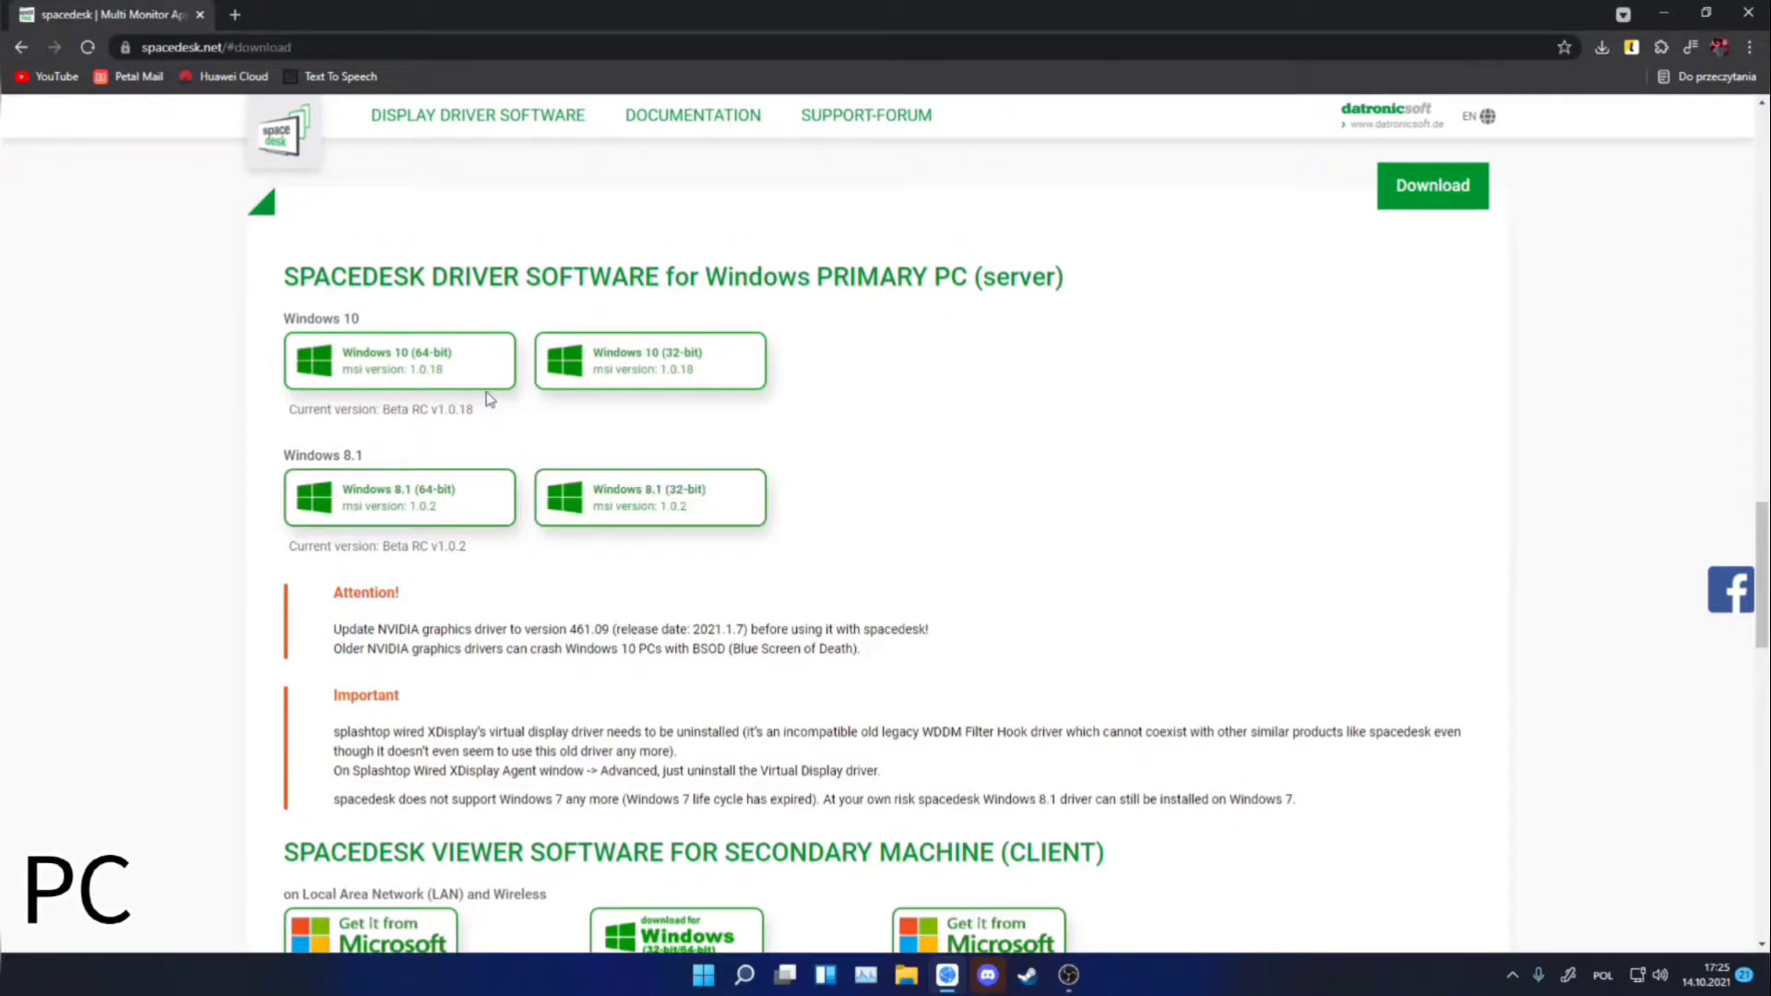
Download and install the Windows 10 64-bit spacedesk driver with default license, folder and firewall options.
{"action": "left_click", "coordinate": [449, 368]}
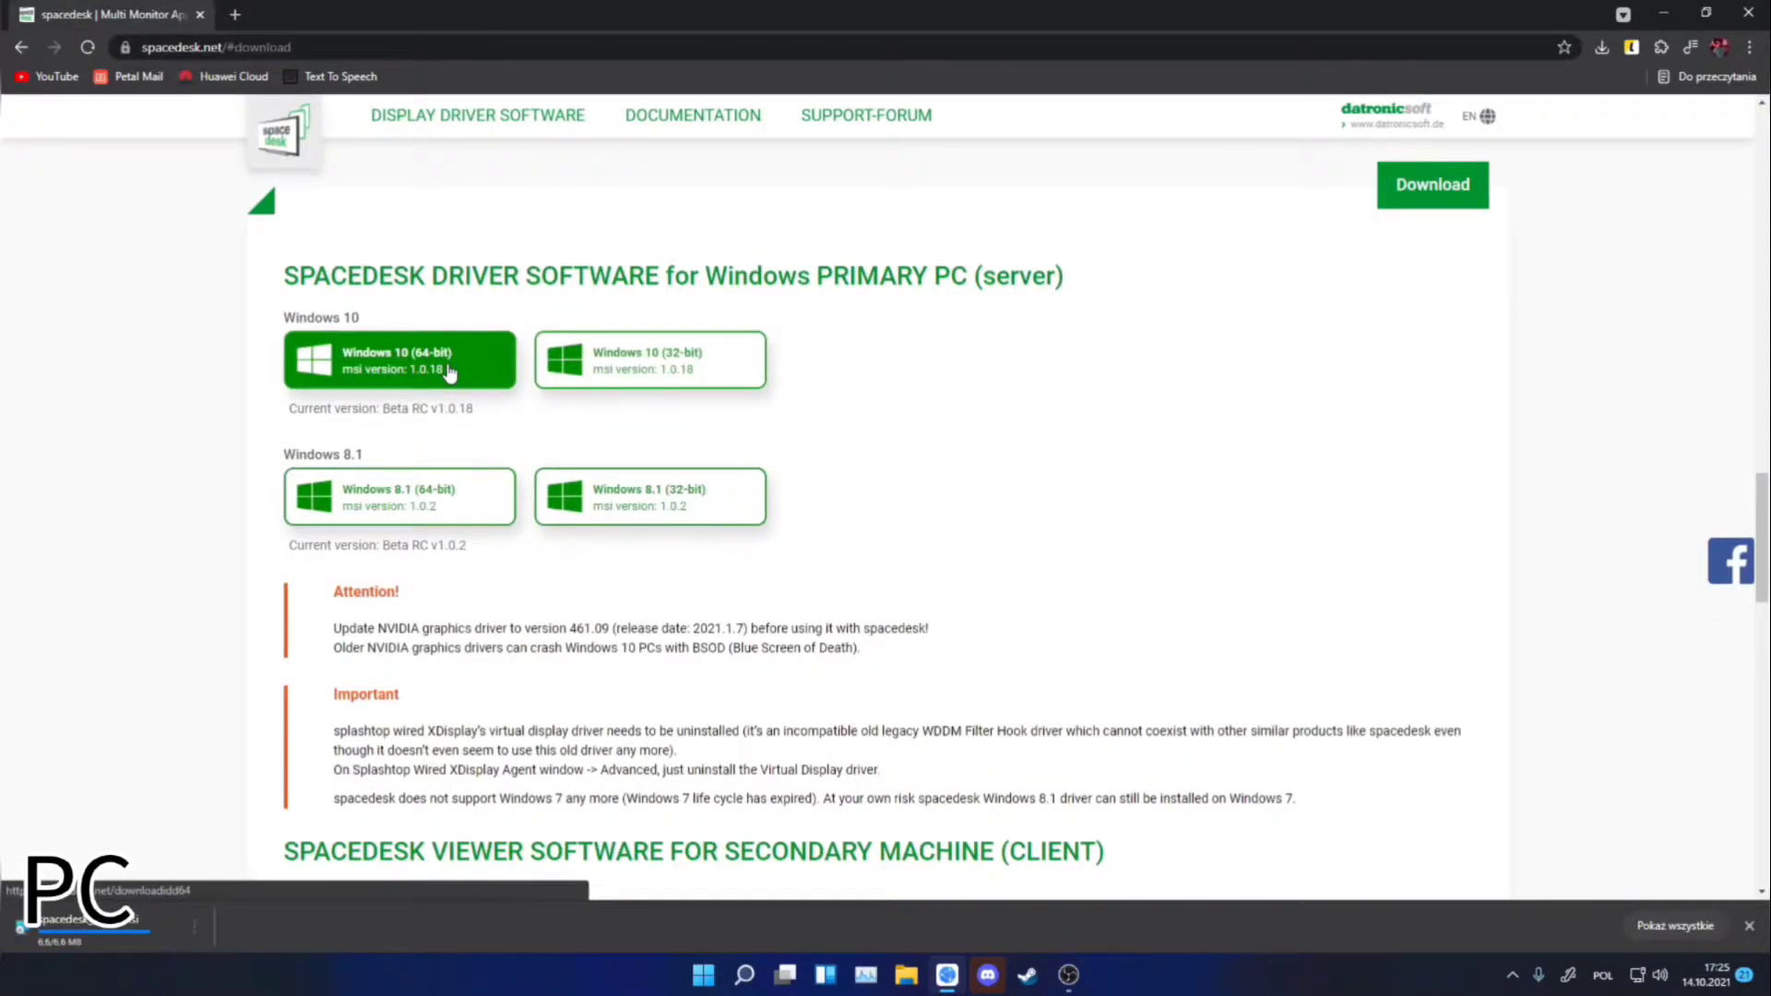
{"action": "left_click", "coordinate": [123, 928]}
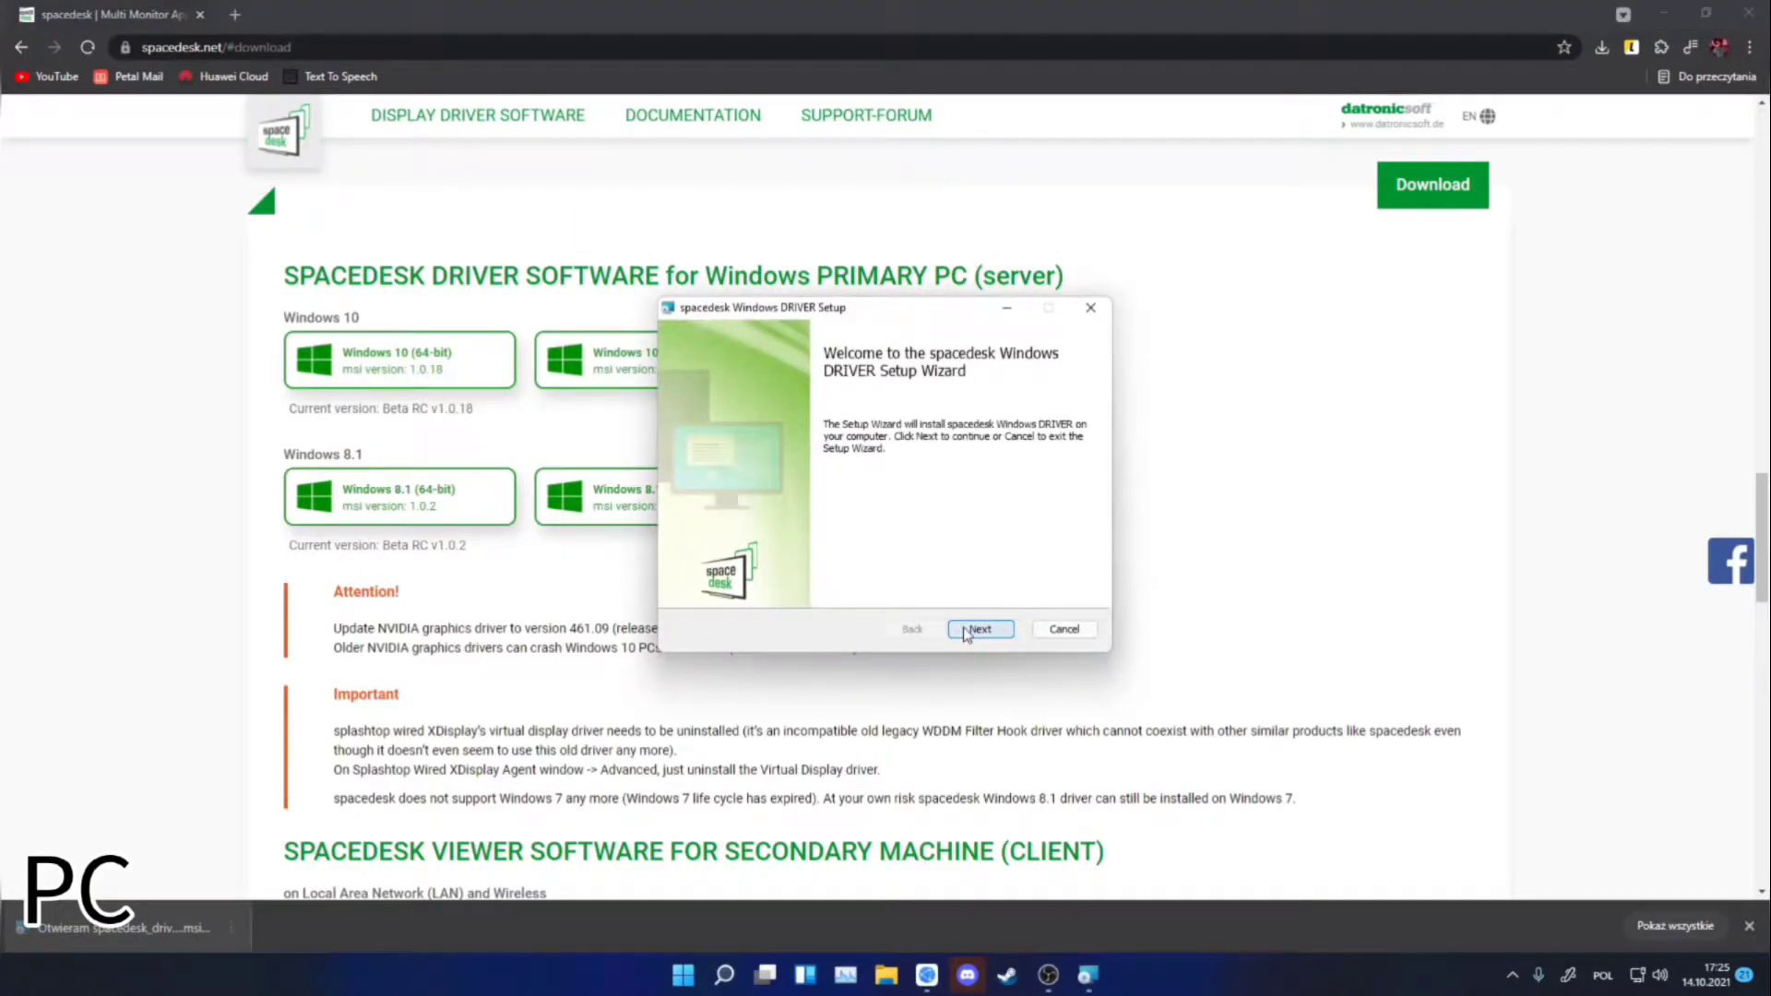
{"action": "left_click", "coordinate": [967, 633]}
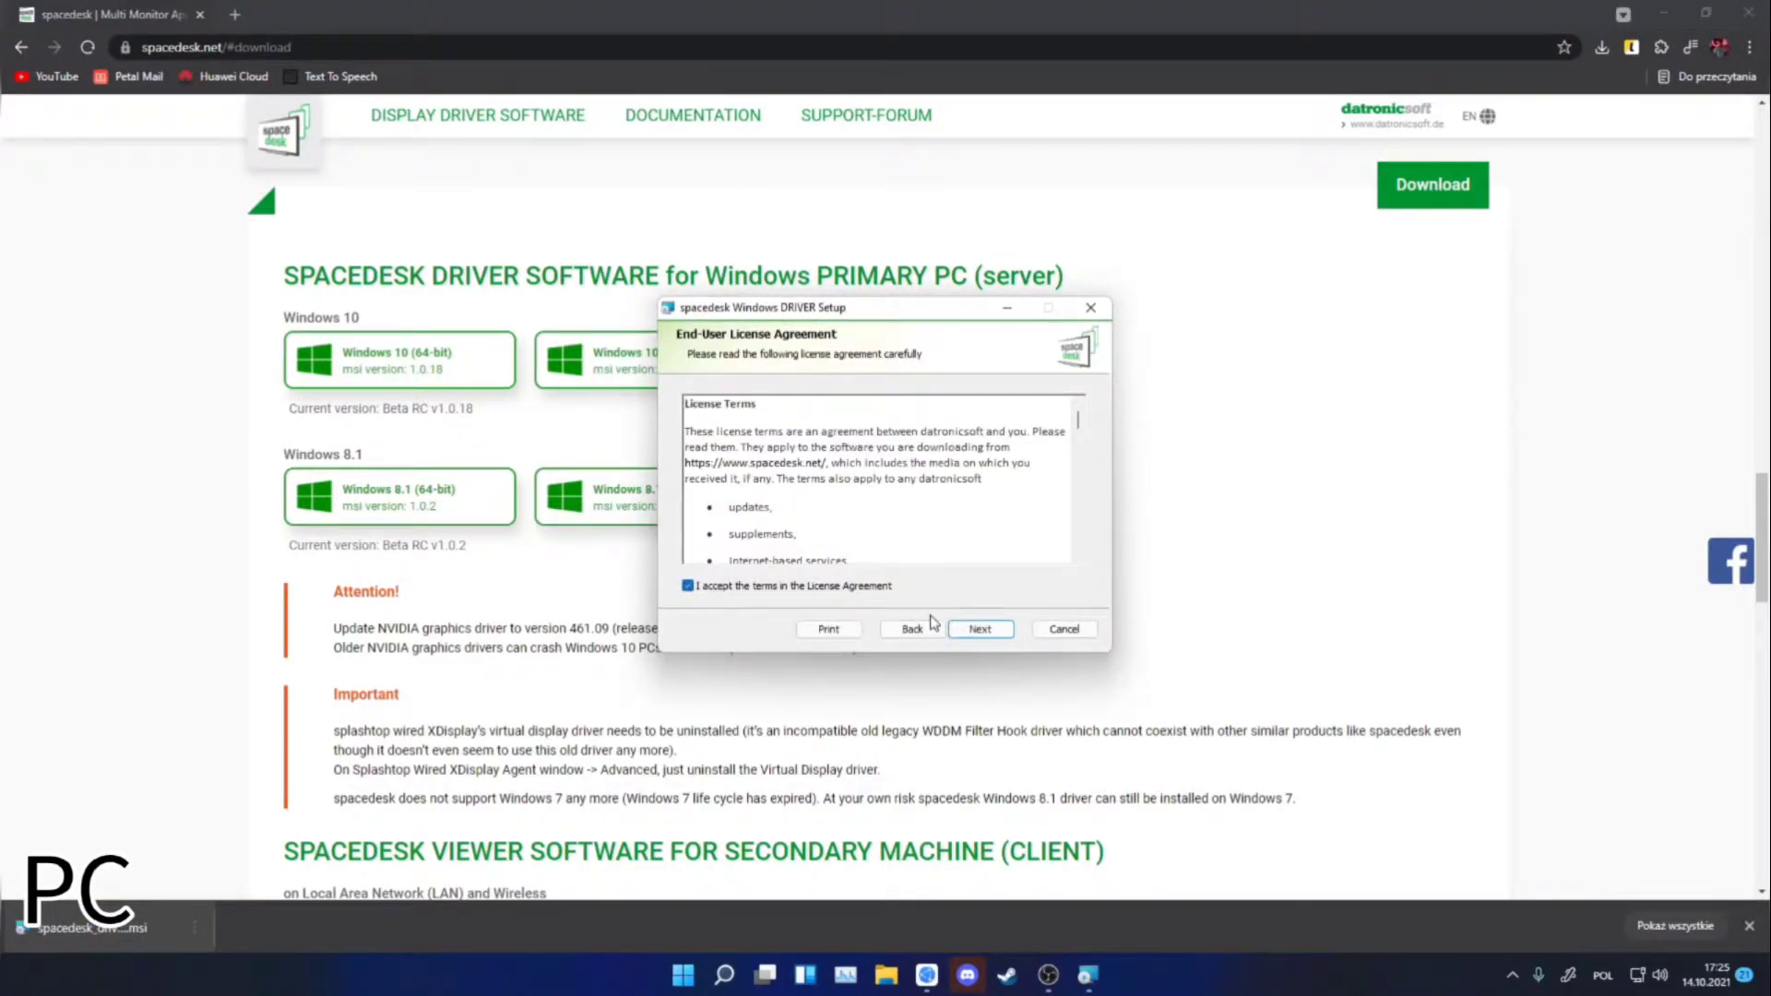
{"action": "left_click", "coordinate": [981, 630]}
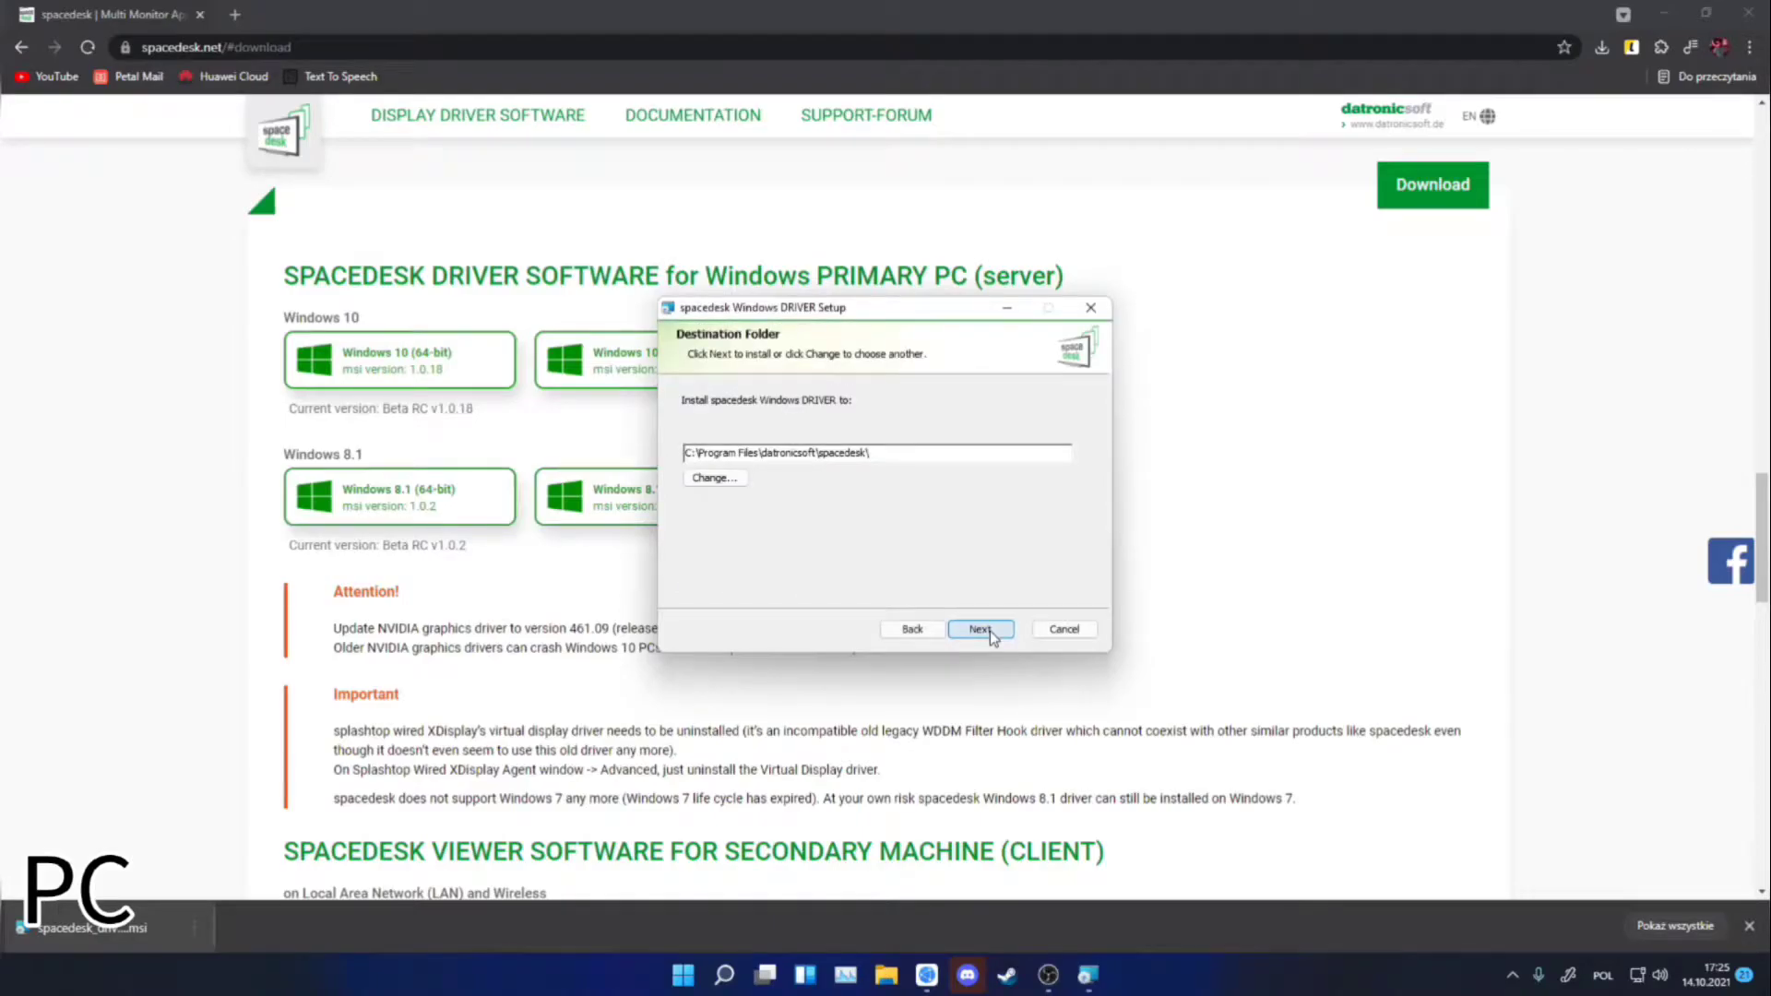
{"action": "left_click", "coordinate": [981, 630]}
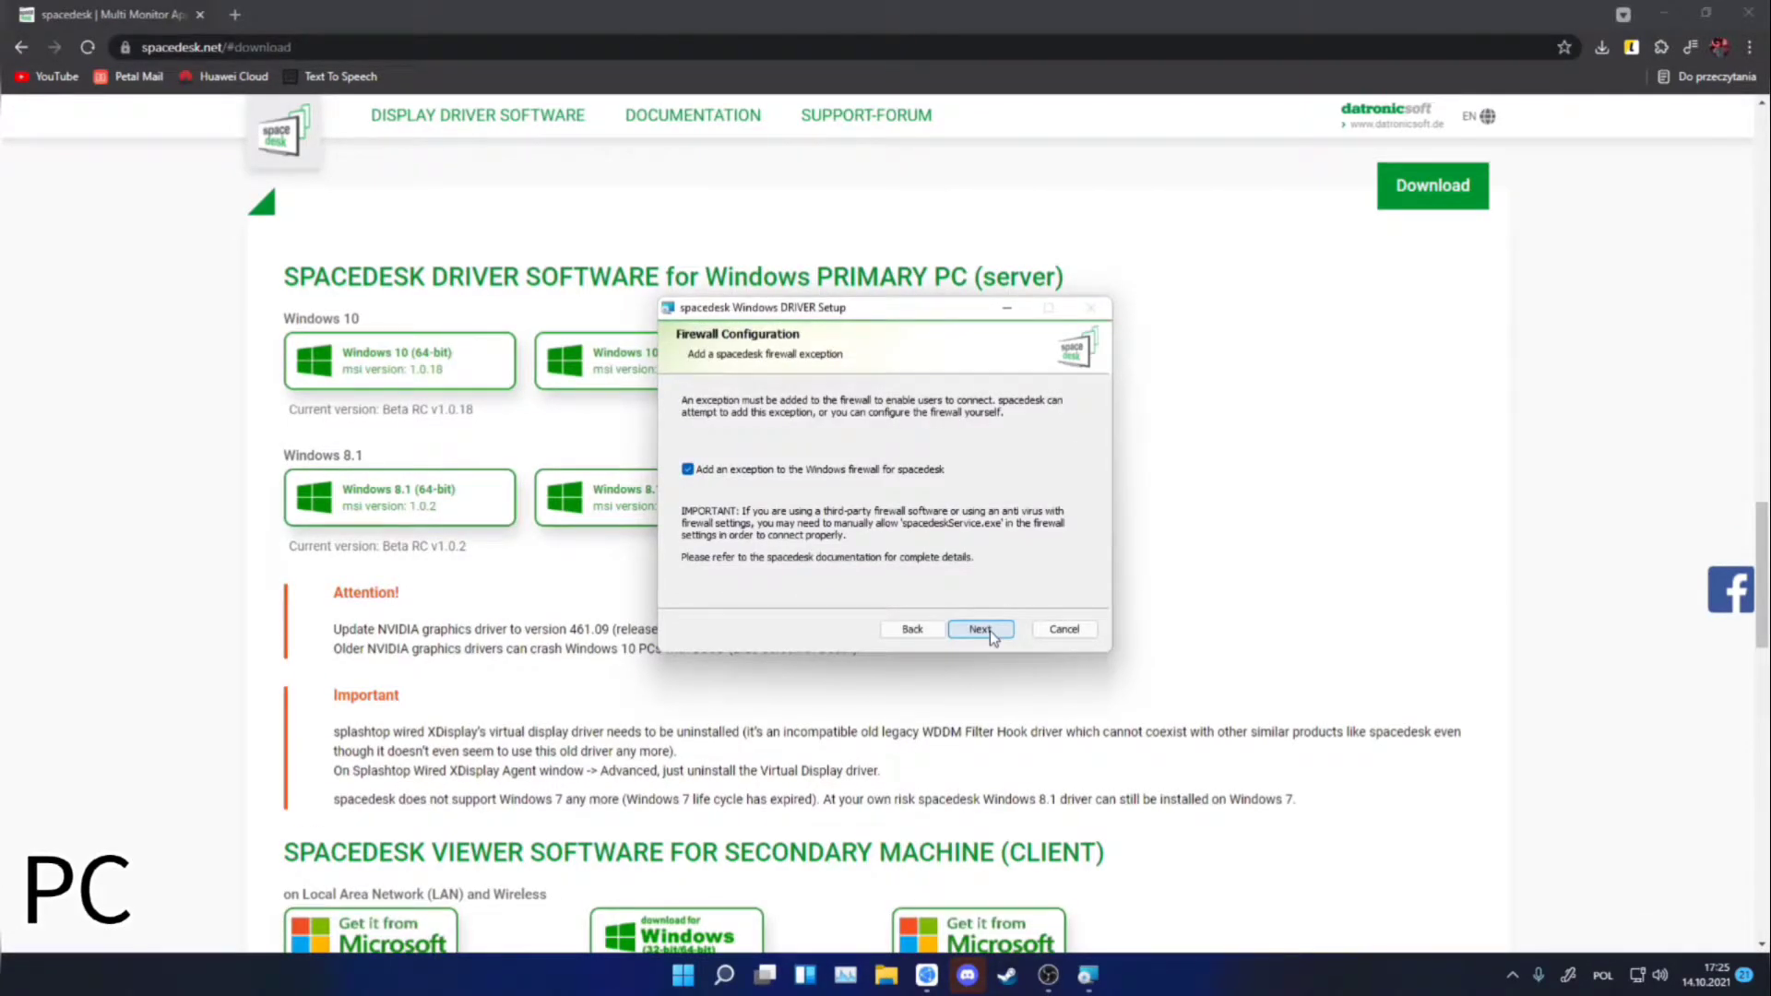
{"action": "left_click", "coordinate": [989, 629]}
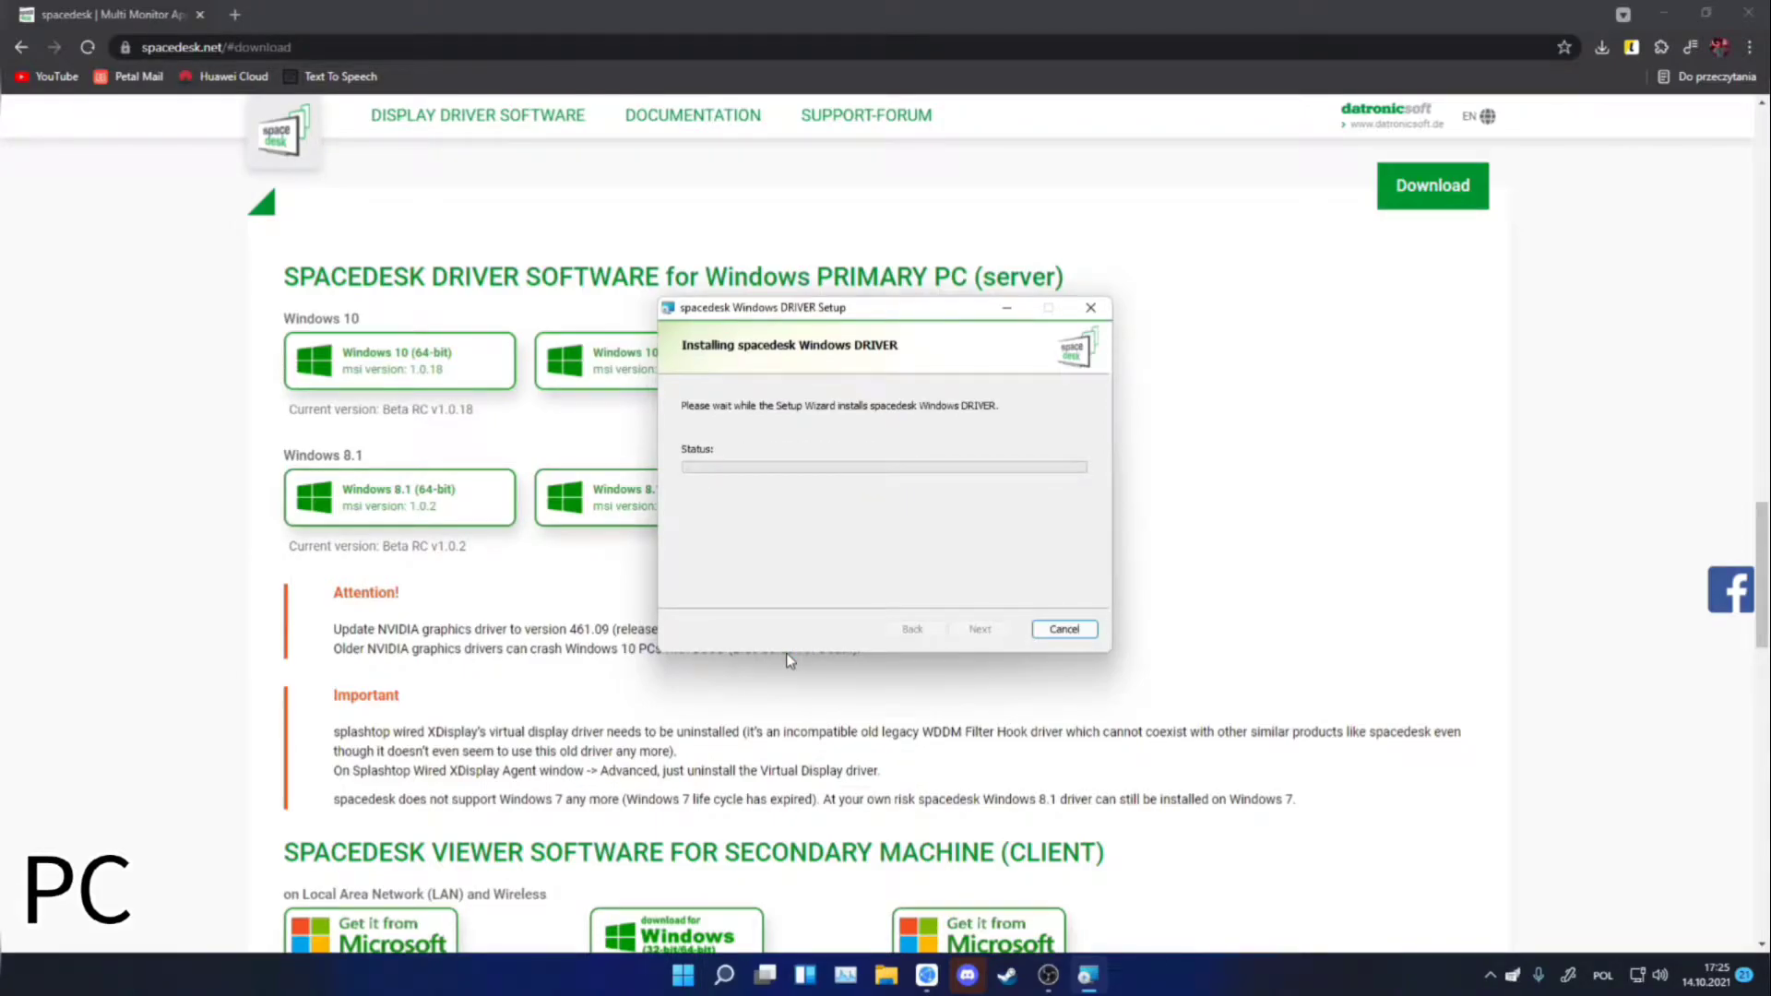
{"action": "left_click", "coordinate": [980, 629]}
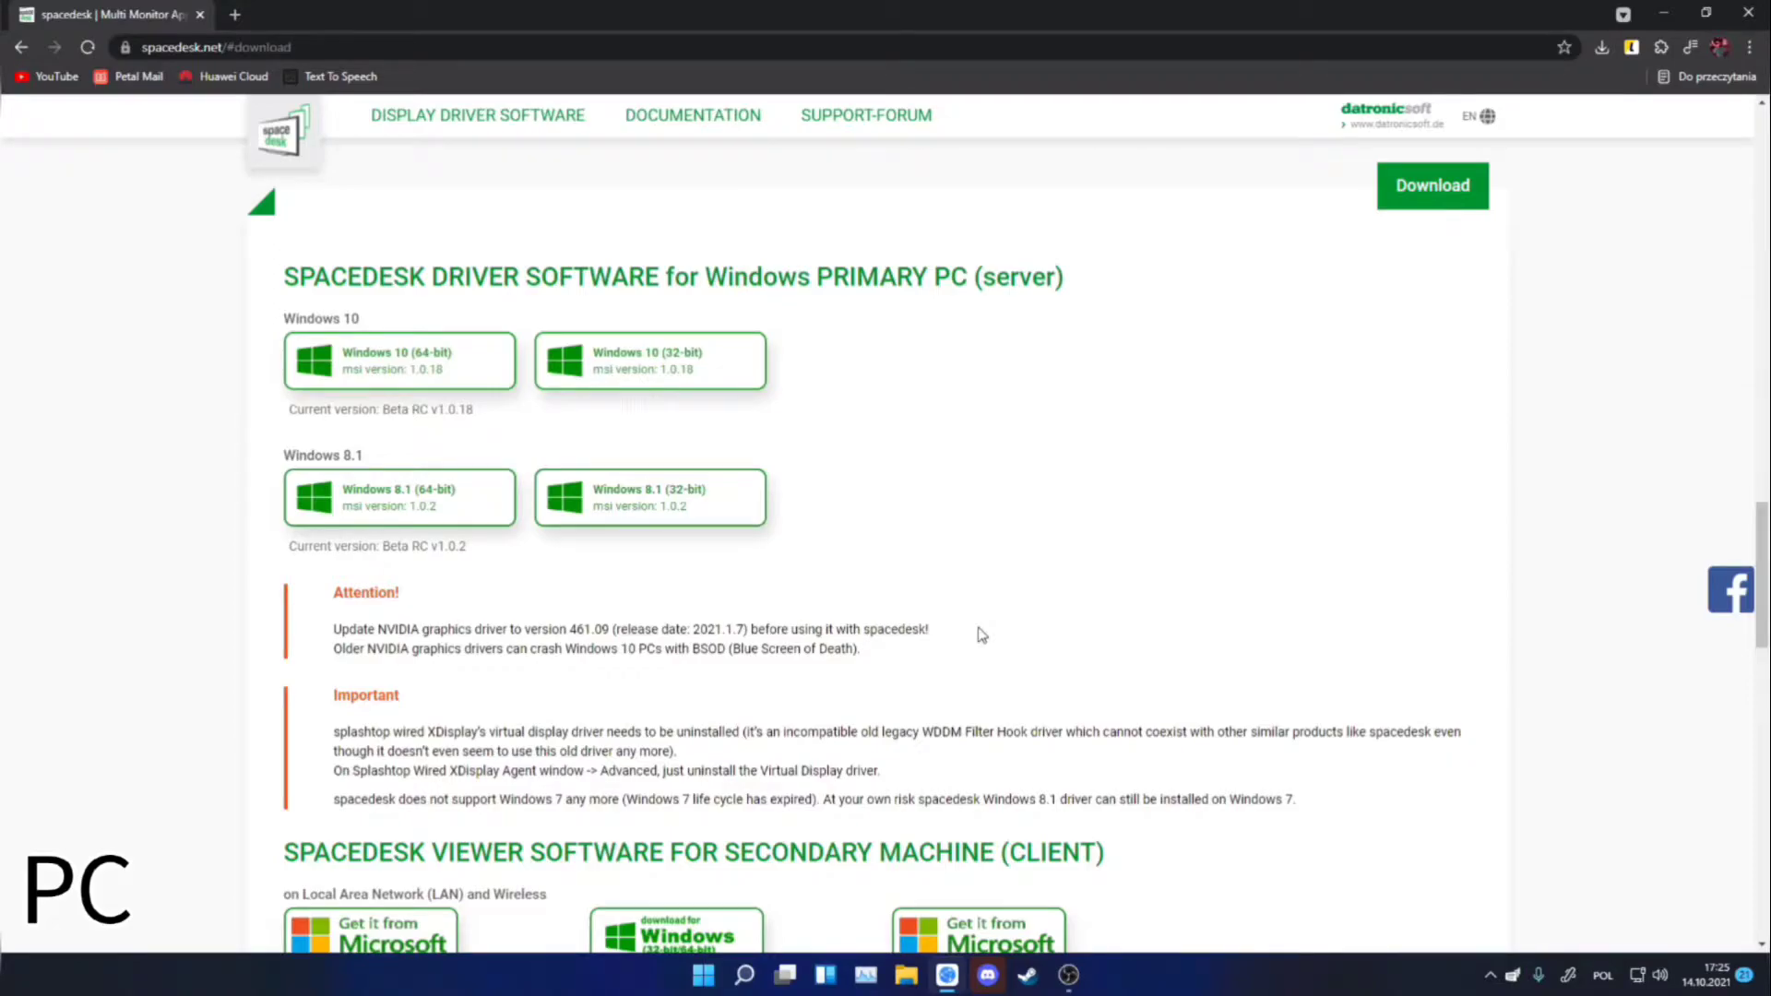
Launch spacedesk SERVER from Windows search and move its window aside.
{"action": "left_click", "coordinate": [744, 977]}
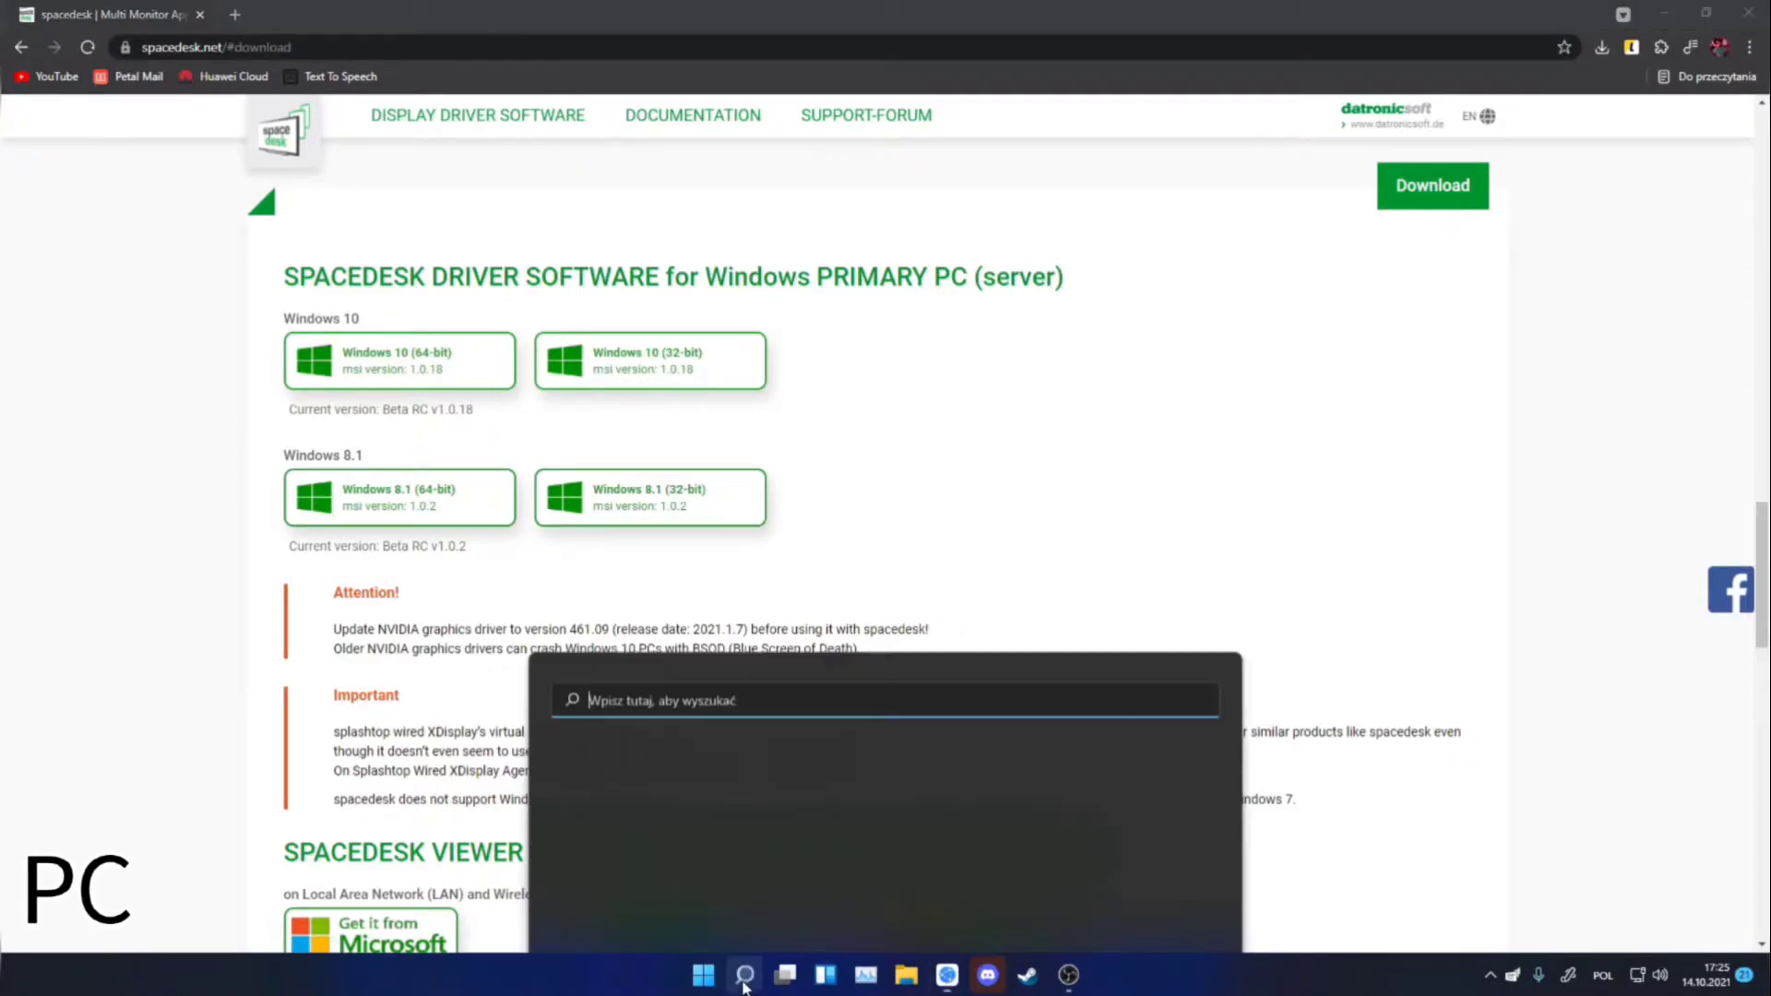
{"action": "type", "text": "spacedesk SERVER"}
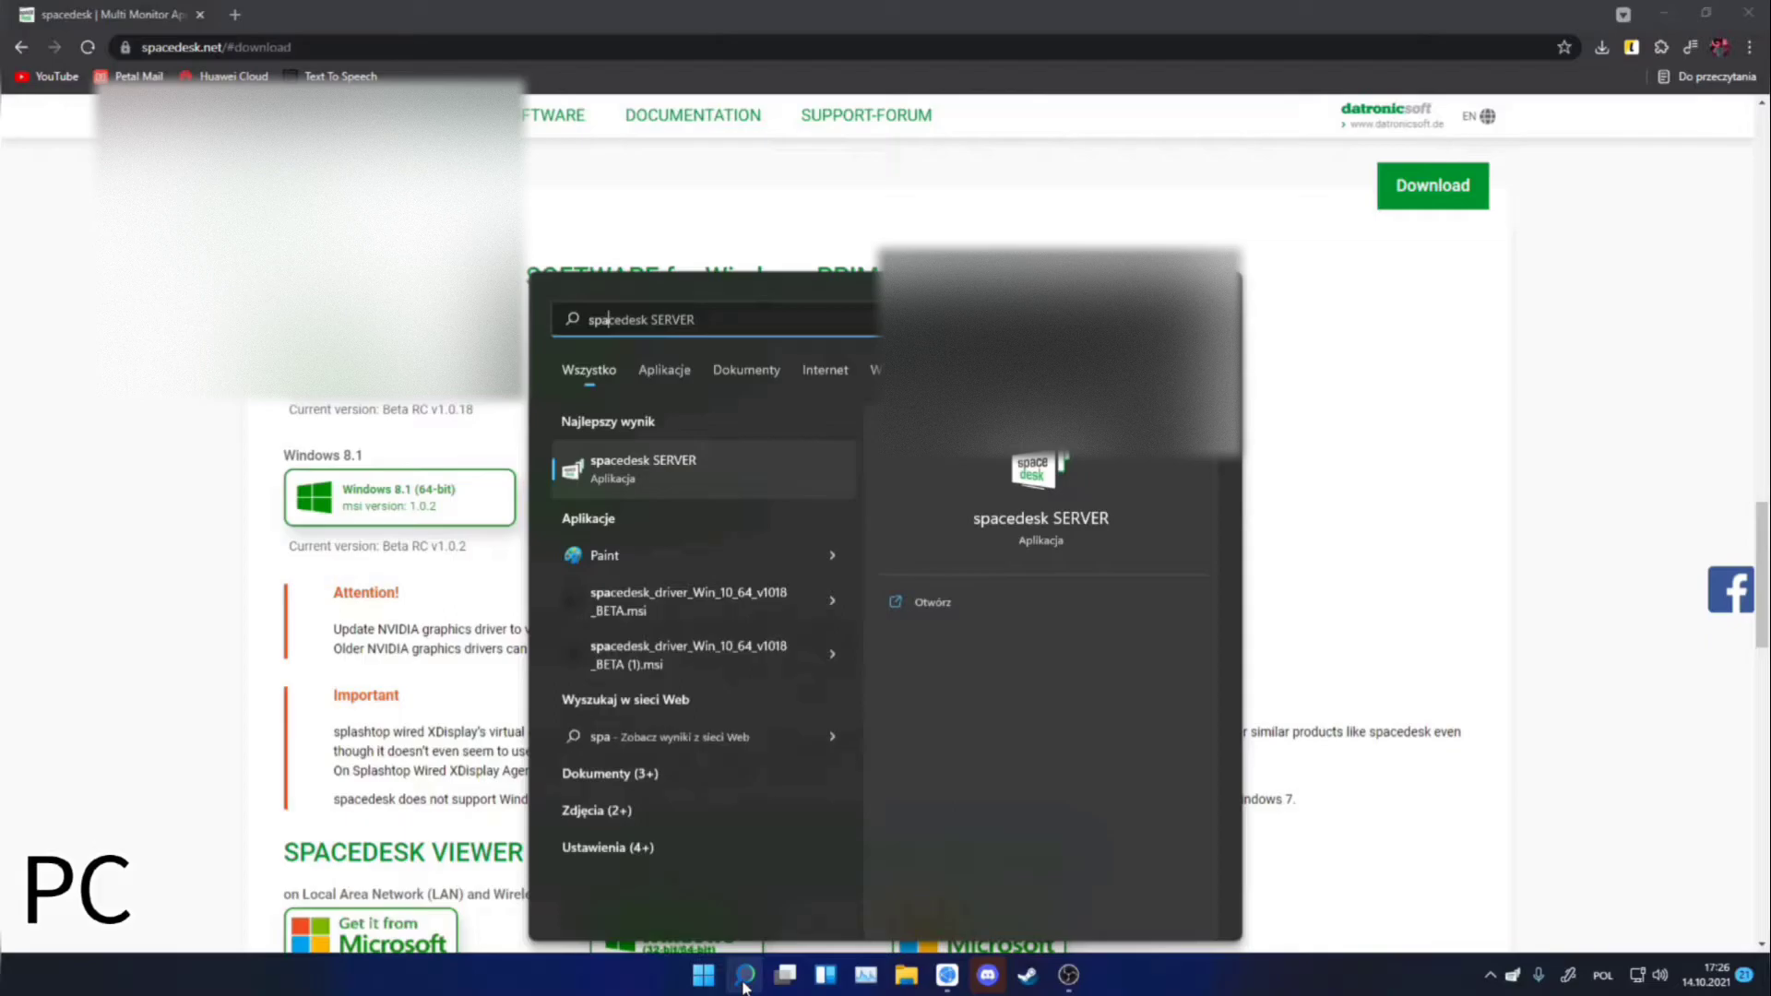
{"action": "key", "text": "Return"}
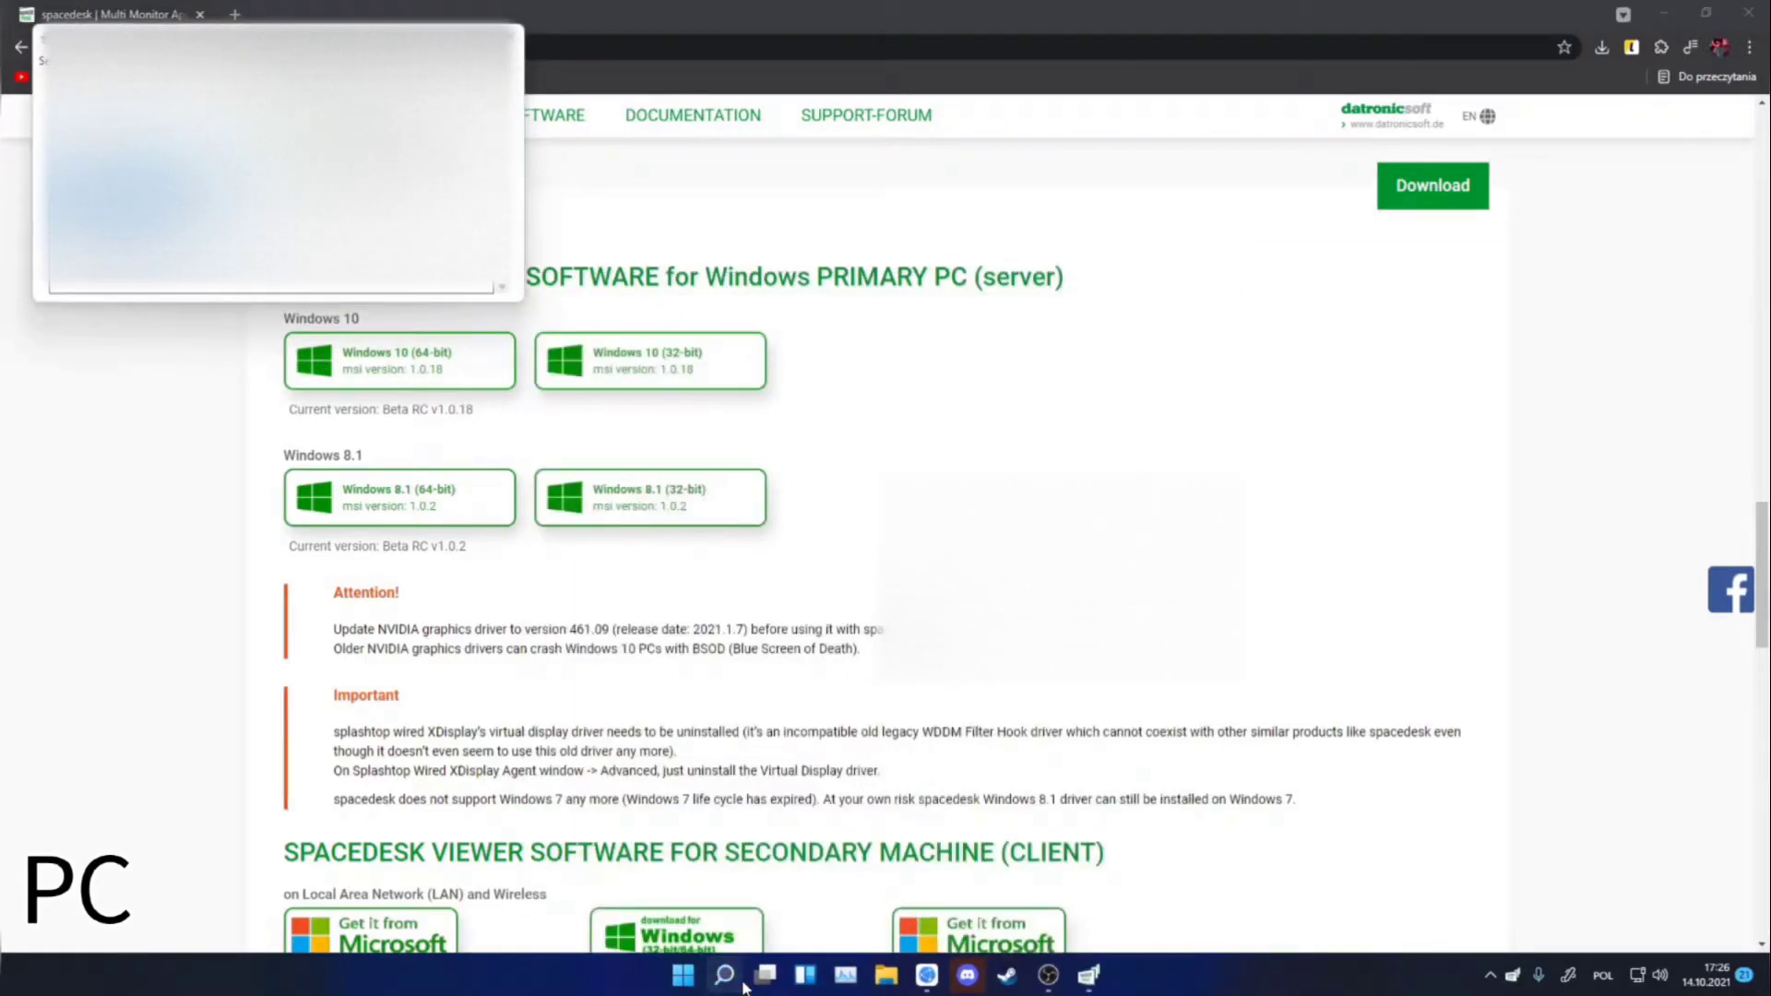
{"action": "left_click_drag", "start_coordinate": [305, 46], "coordinate": [1102, 329]}
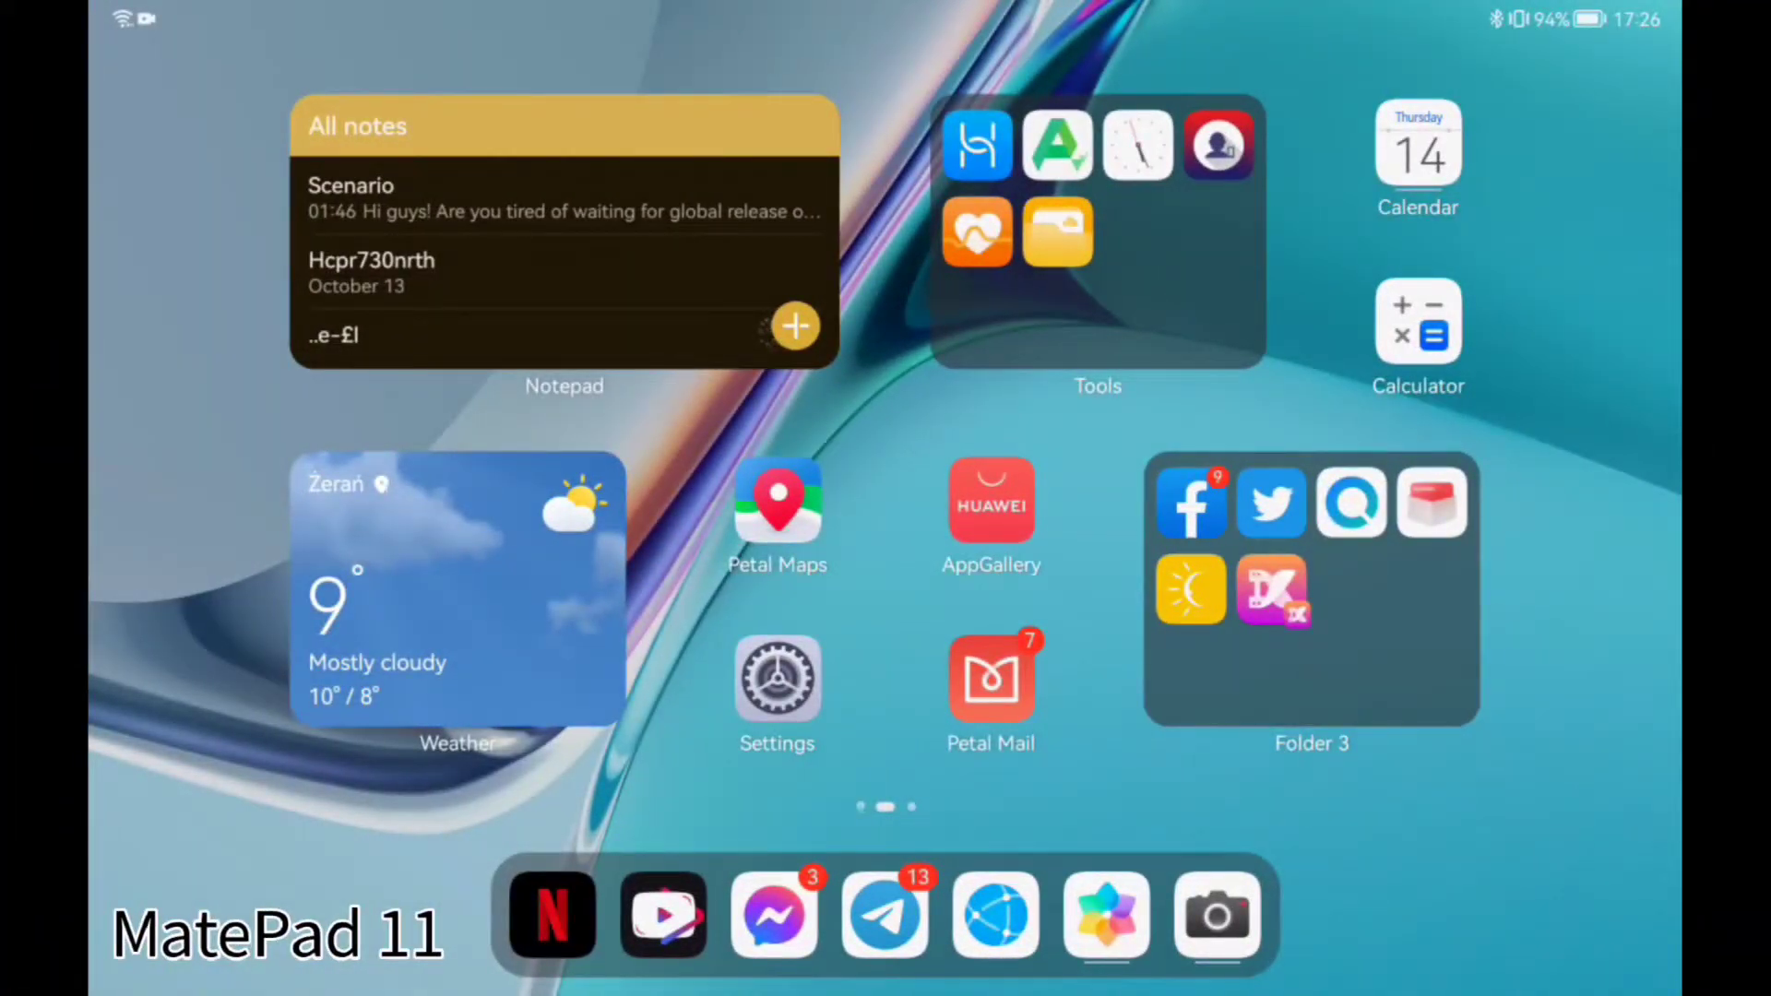
Download the spacedesk 0.9.81 APK from apkpure in Huawei Browser and install it on the MatePad.
{"action": "left_click", "coordinate": [997, 913]}
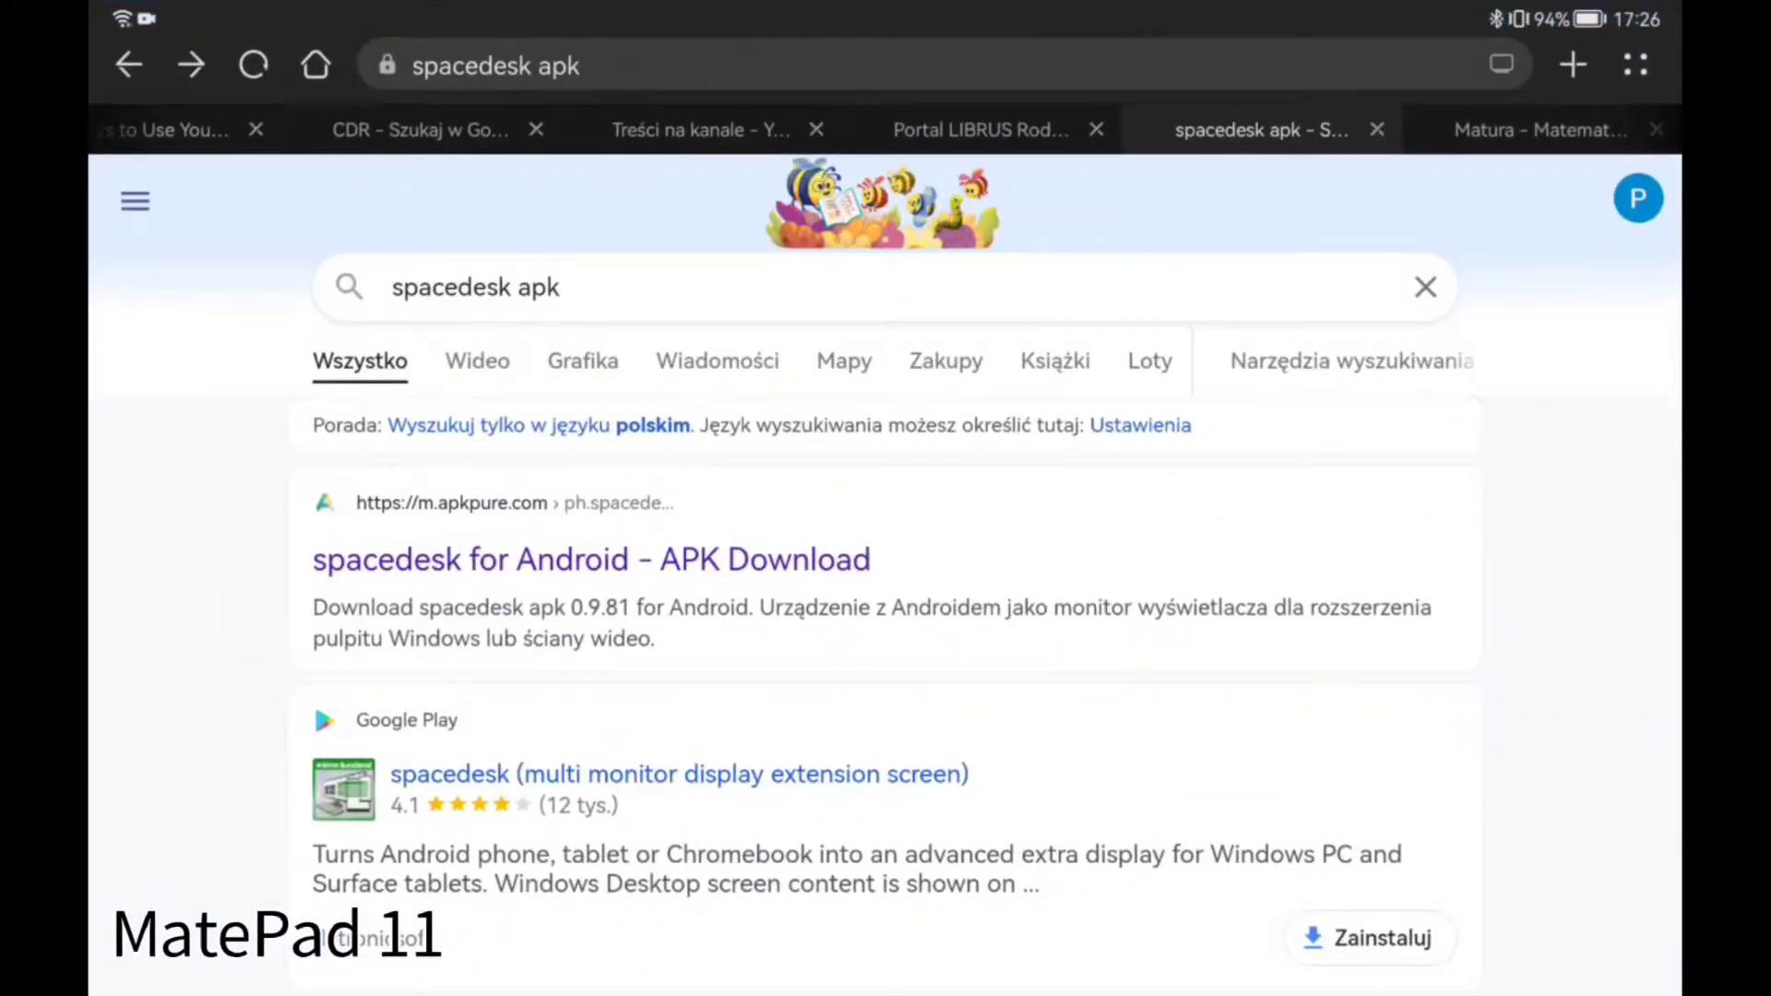
{"action": "left_click", "coordinate": [1011, 585]}
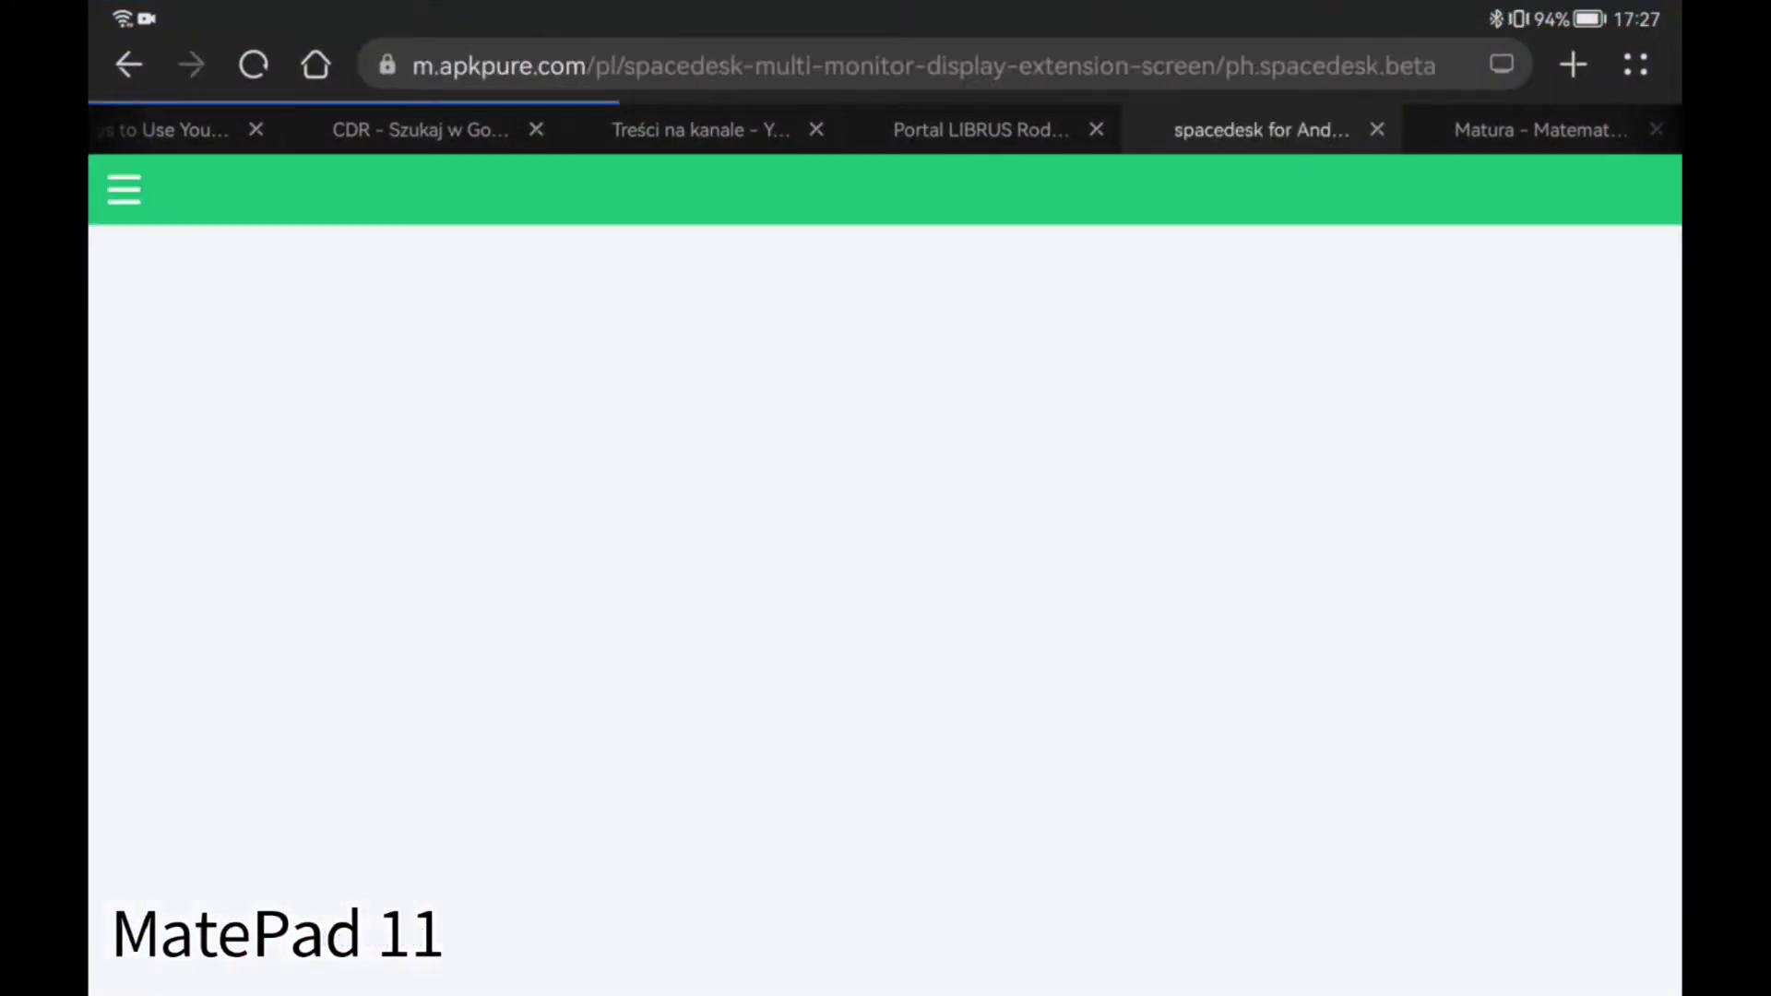
{"action": "left_click", "coordinate": [1075, 646]}
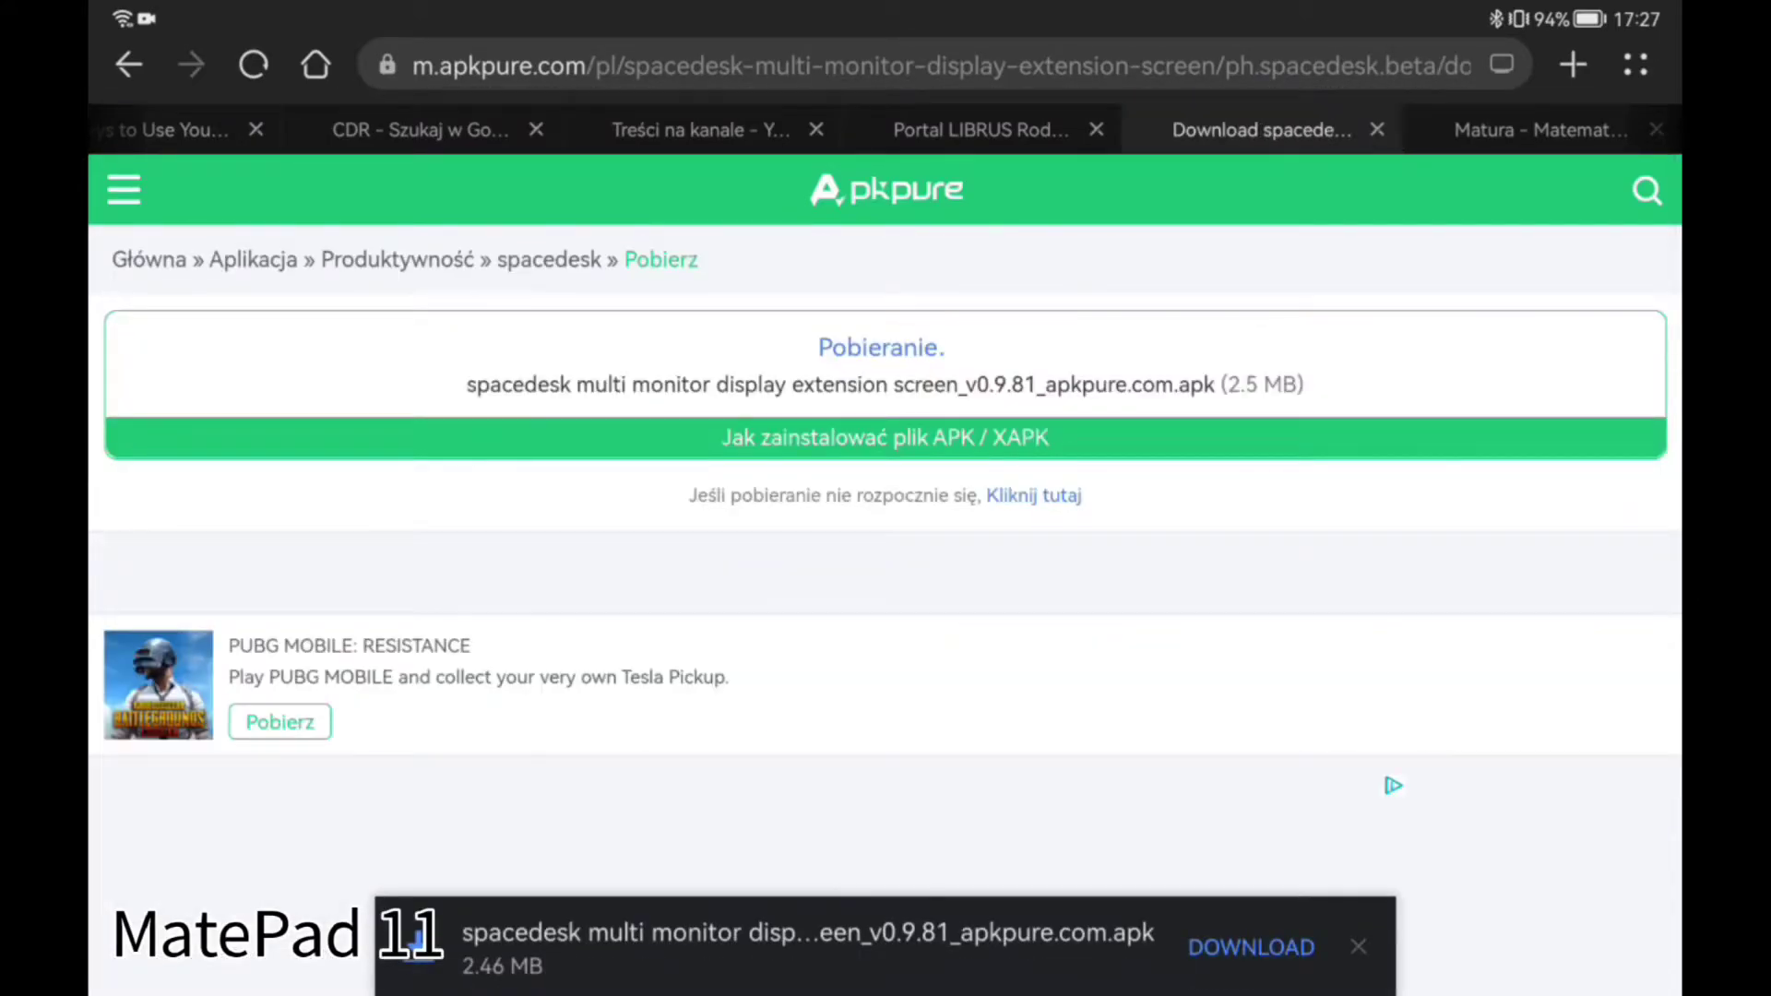
{"action": "left_click", "coordinate": [1252, 948]}
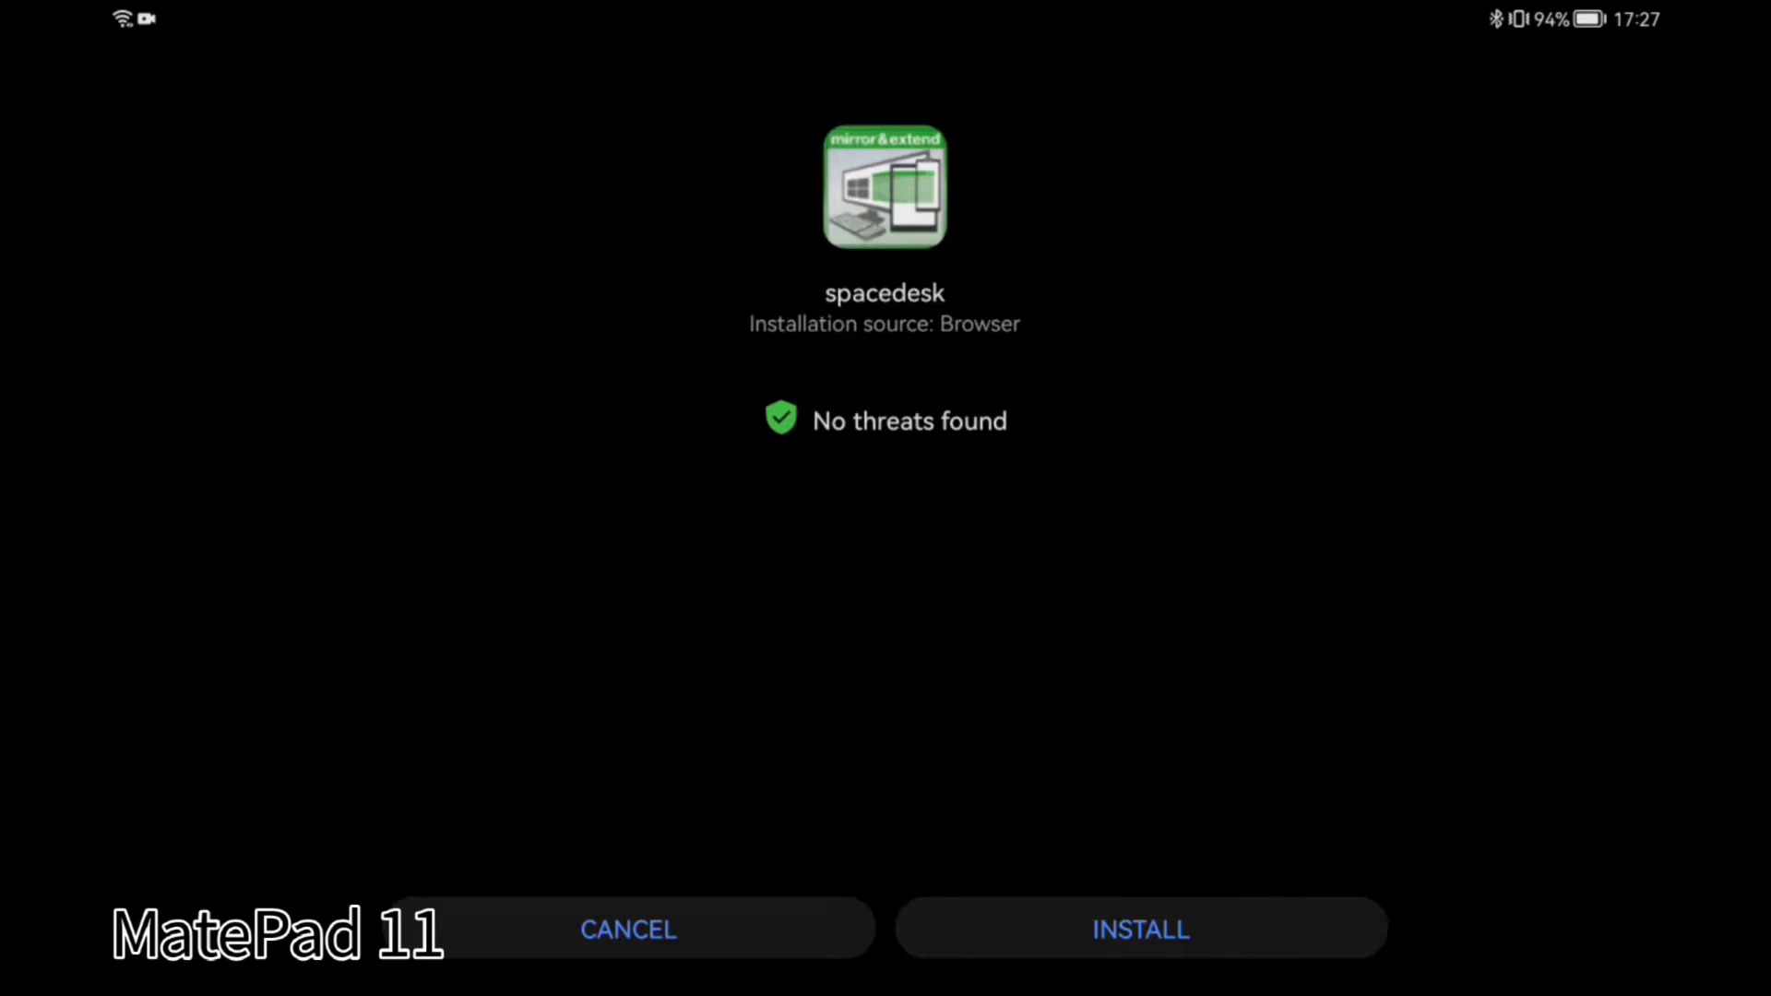
{"action": "left_click", "coordinate": [1219, 934]}
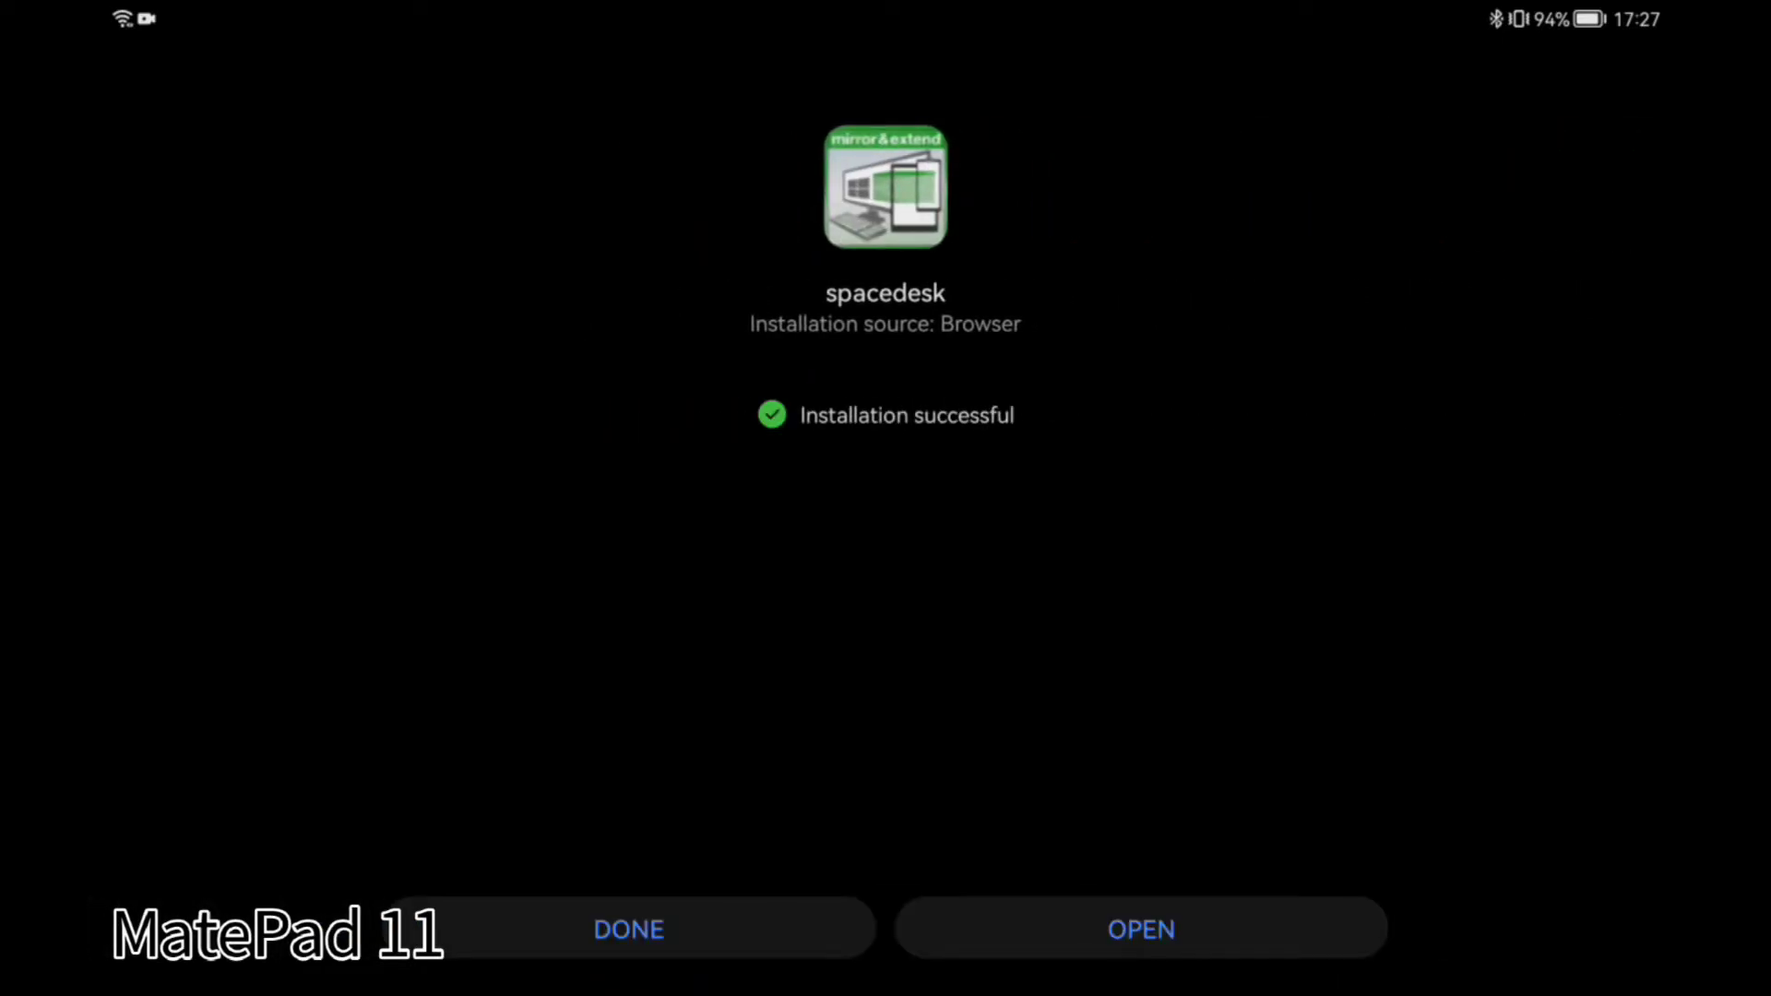
Open the spacedesk app, permanently dismiss the IMPORTANT INFO message, and connect to the PC.
{"action": "left_click", "coordinate": [1186, 932]}
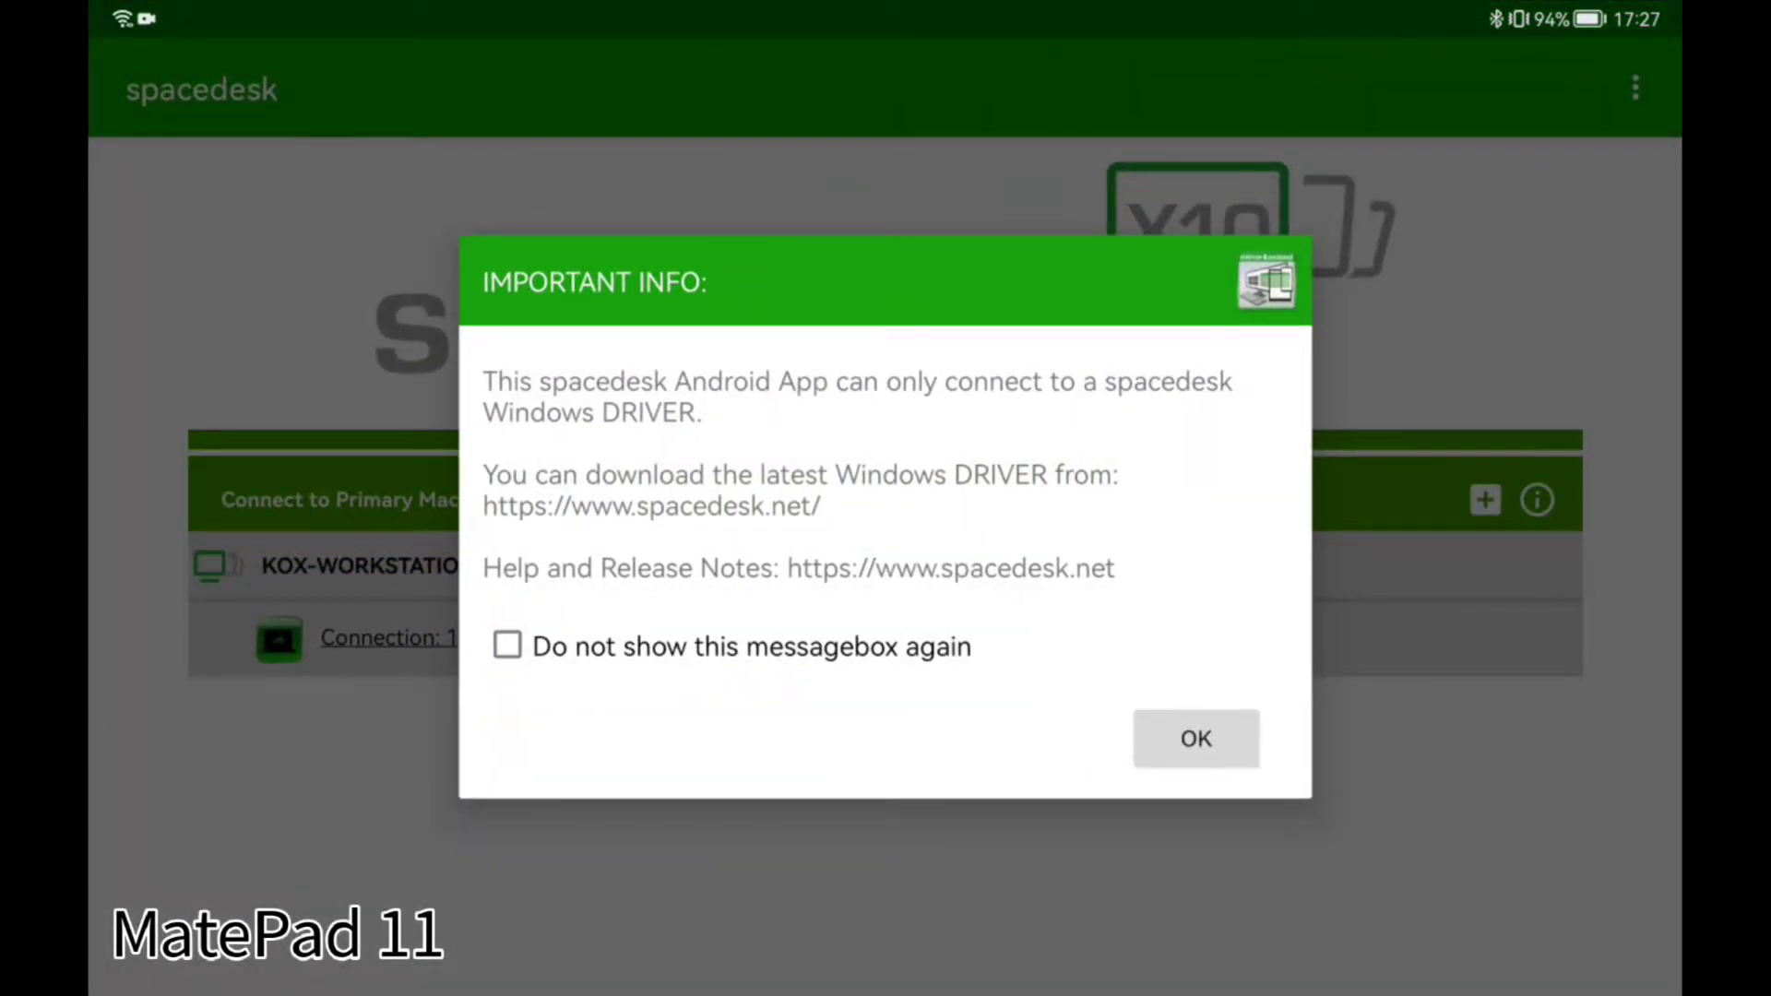
{"action": "left_click", "coordinate": [883, 662]}
{"action": "left_click", "coordinate": [1196, 743]}
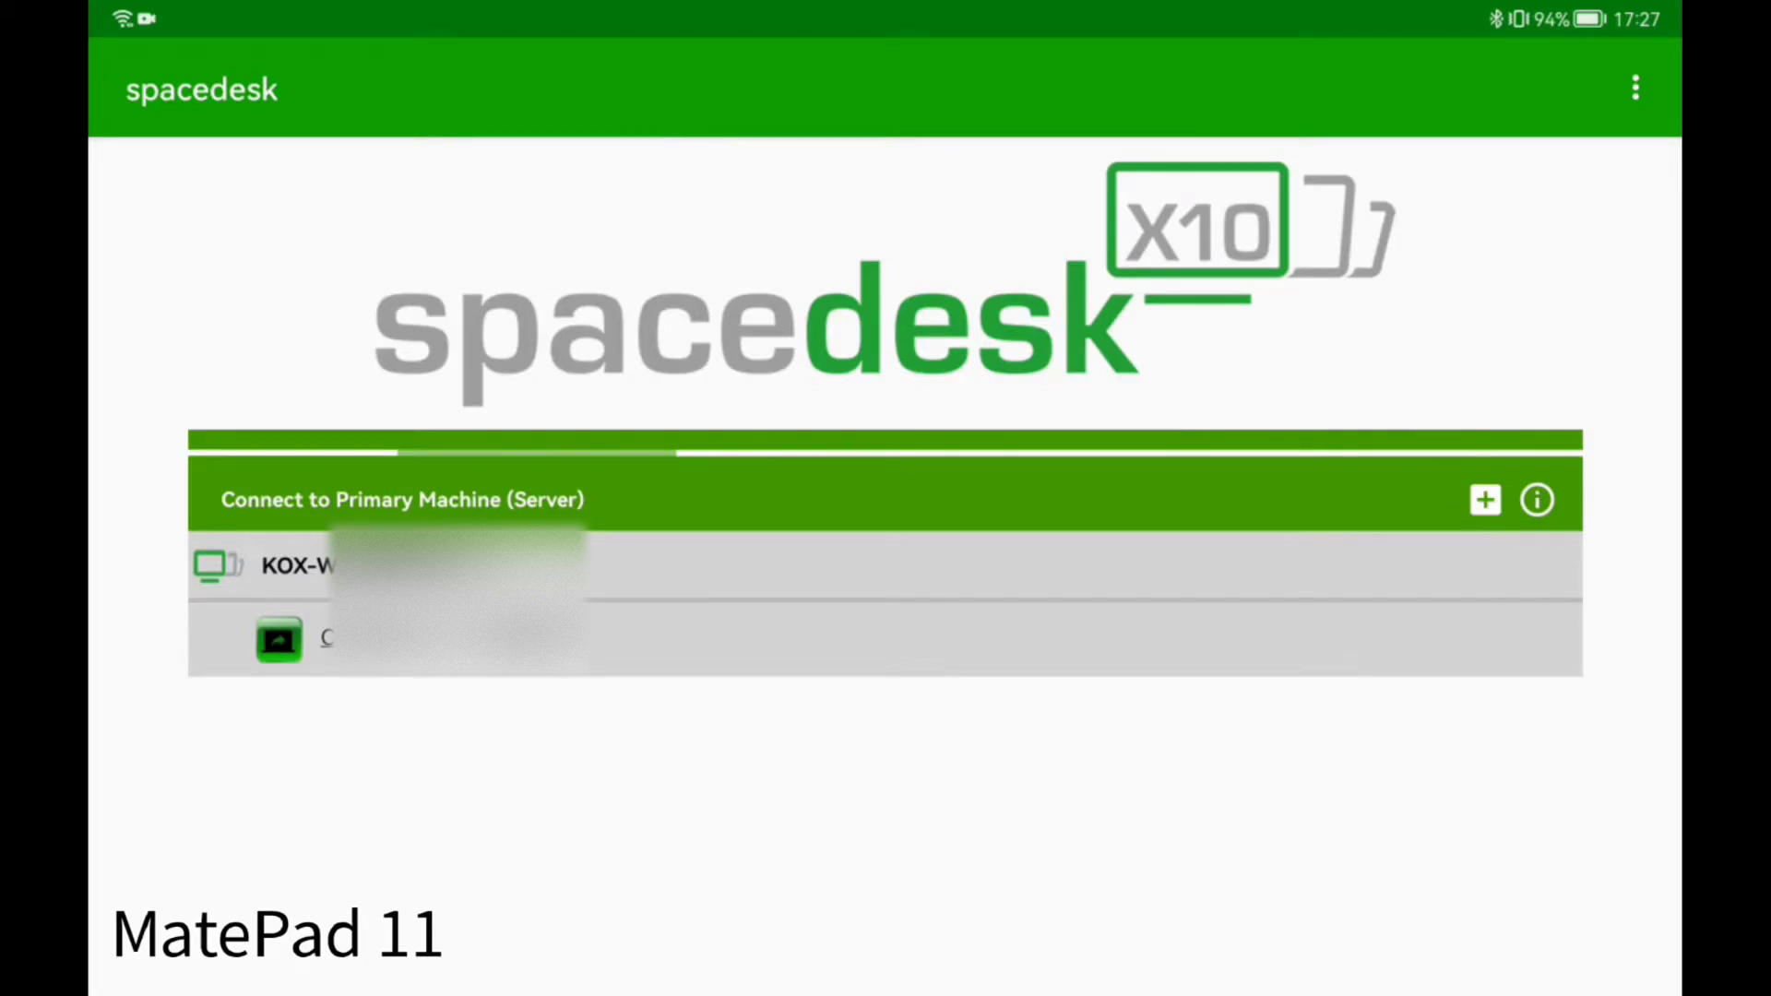
{"action": "left_click", "coordinate": [744, 632]}
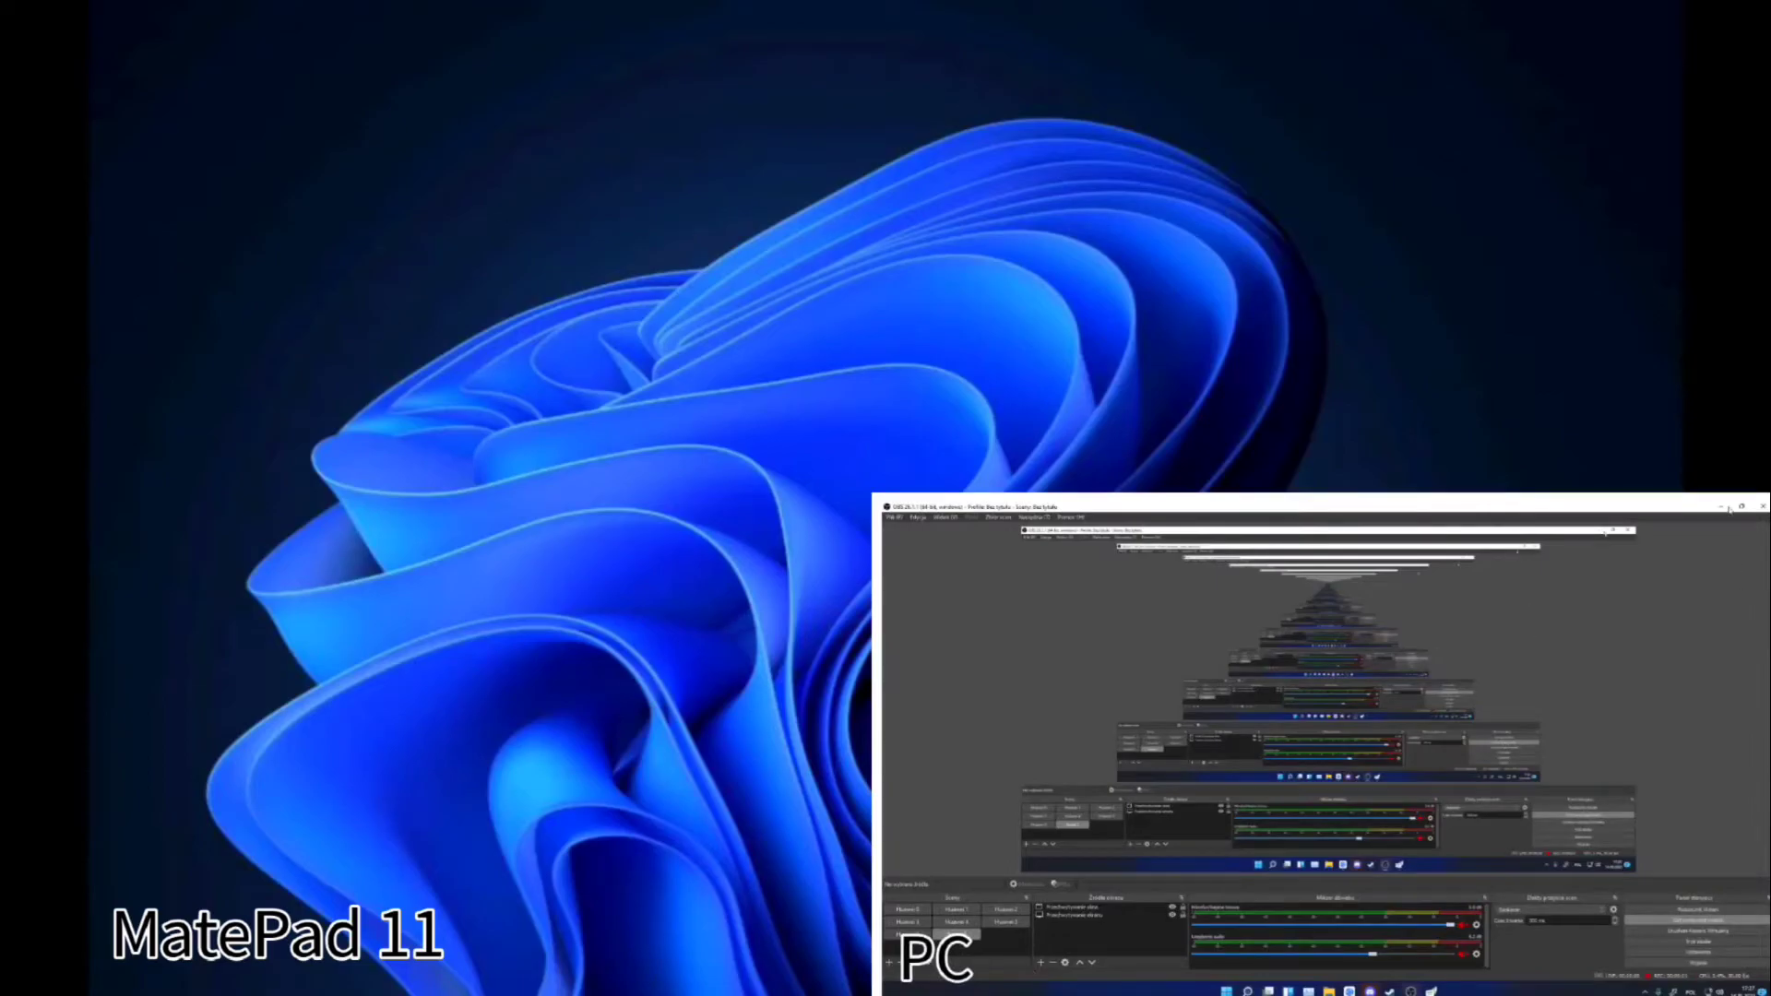
Minimize OBS and drag the spacedesk.net Chrome window off the PC screen onto the tablet.
{"action": "left_click", "coordinate": [1721, 508]}
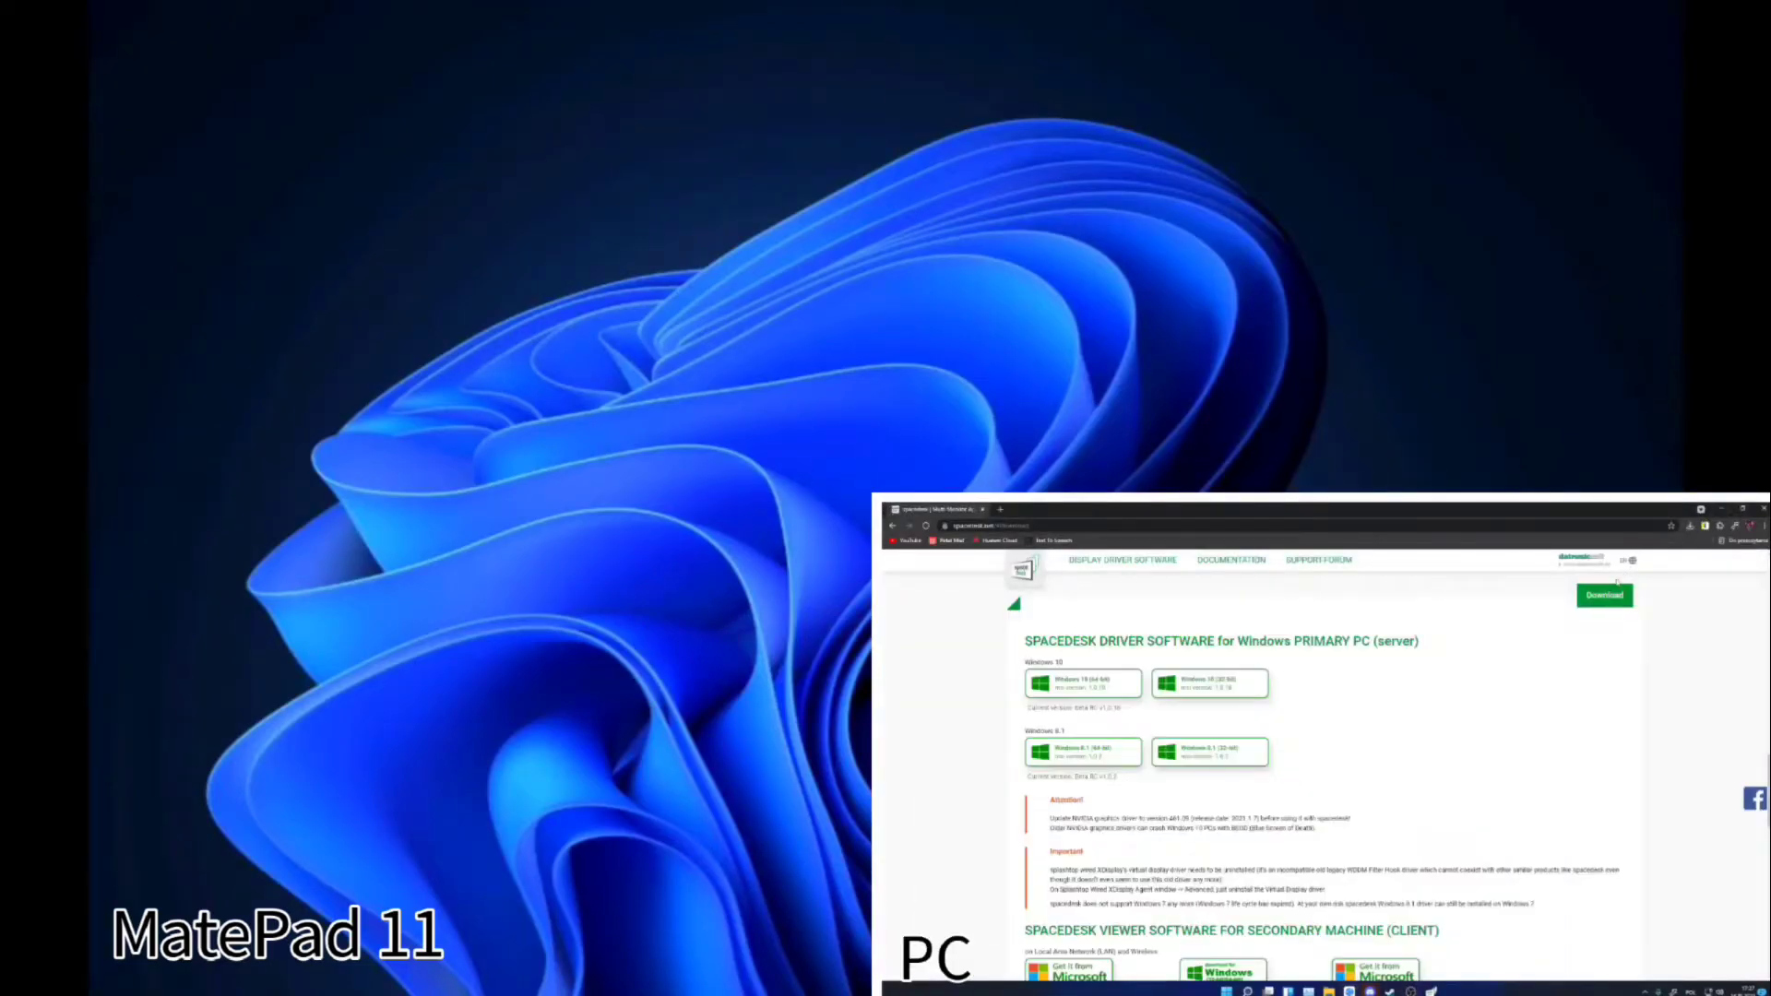
{"action": "left_click_drag", "start_coordinate": [1407, 509], "coordinate": [200, 241]}
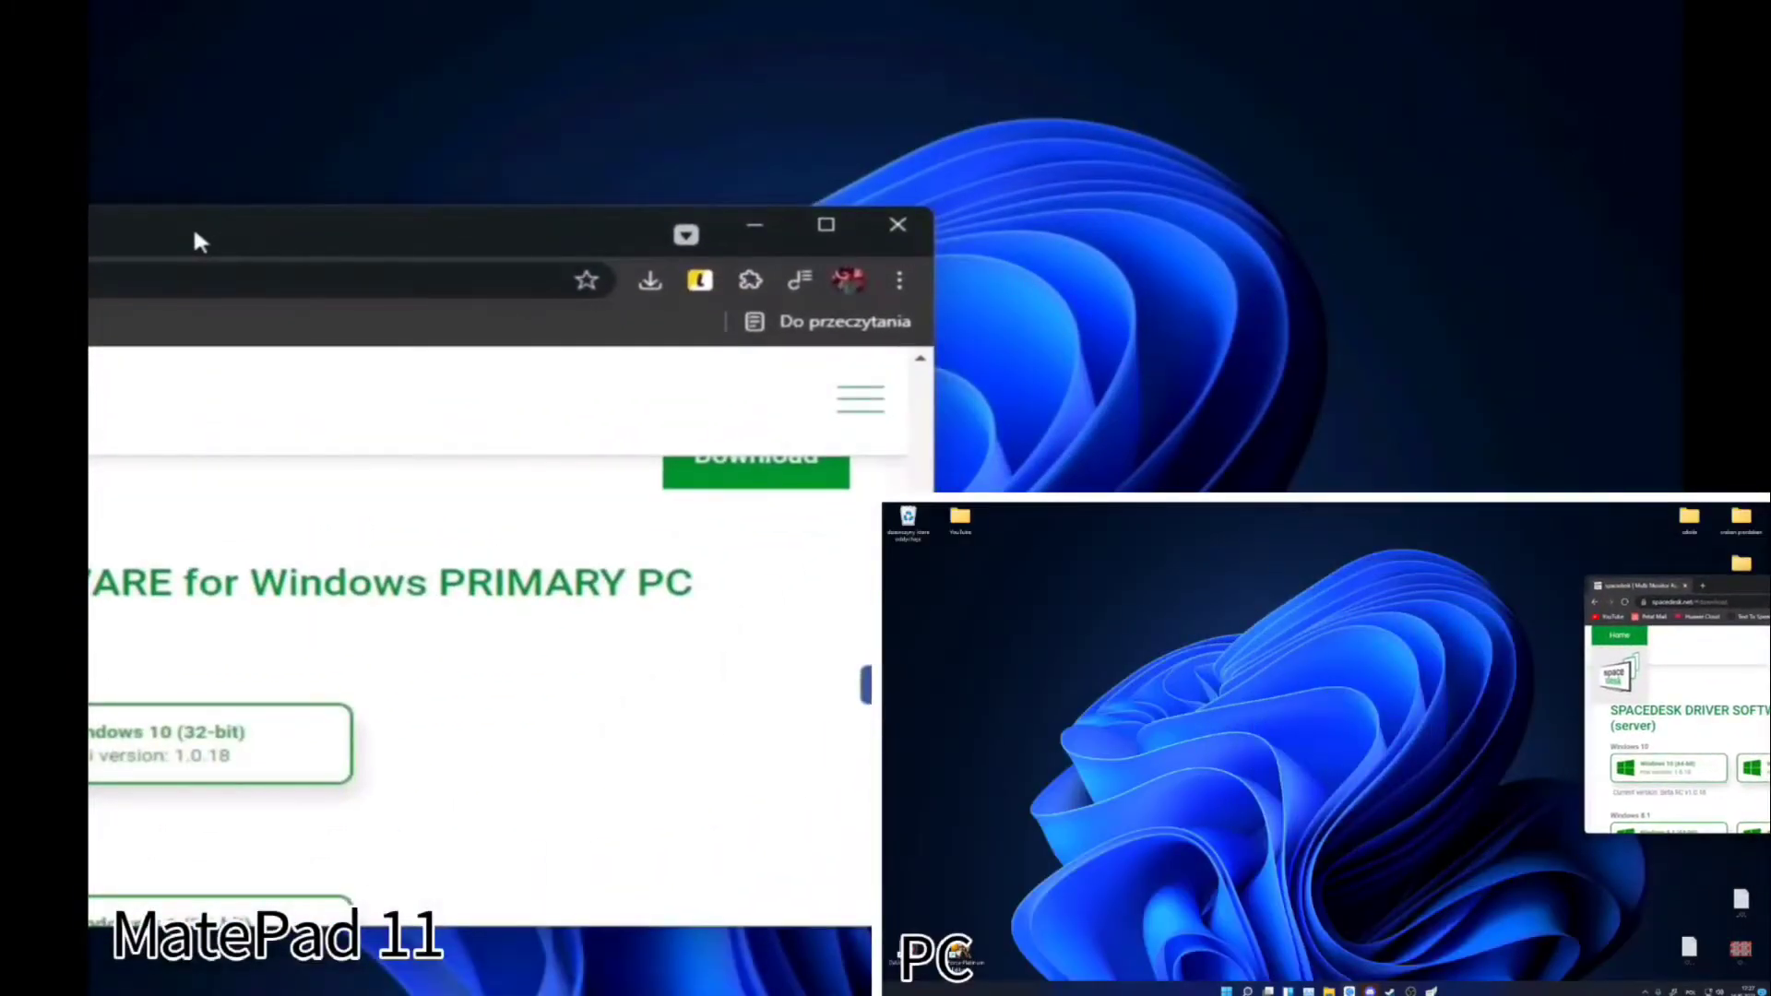
Open Display settings on the tablet screen and select display 2, the tablet.
{"action": "right_click", "coordinate": [1123, 472]}
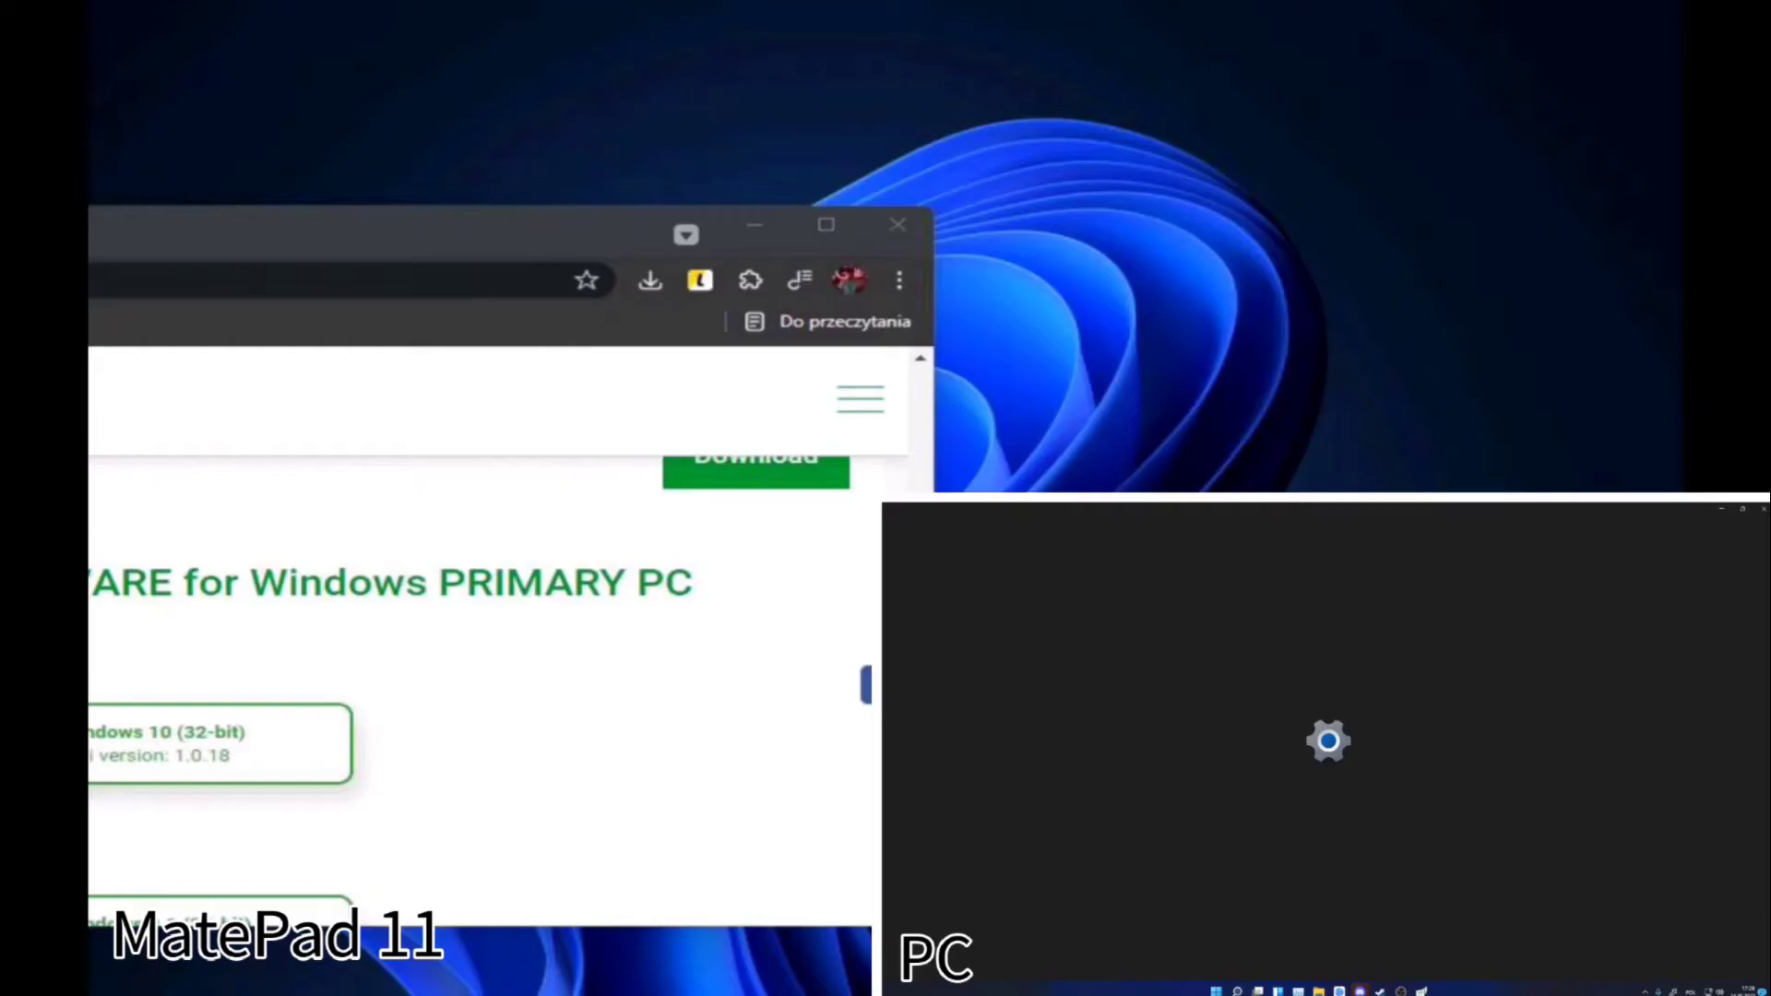
{"action": "left_click_drag", "start_coordinate": [1476, 513], "coordinate": [803, 12]}
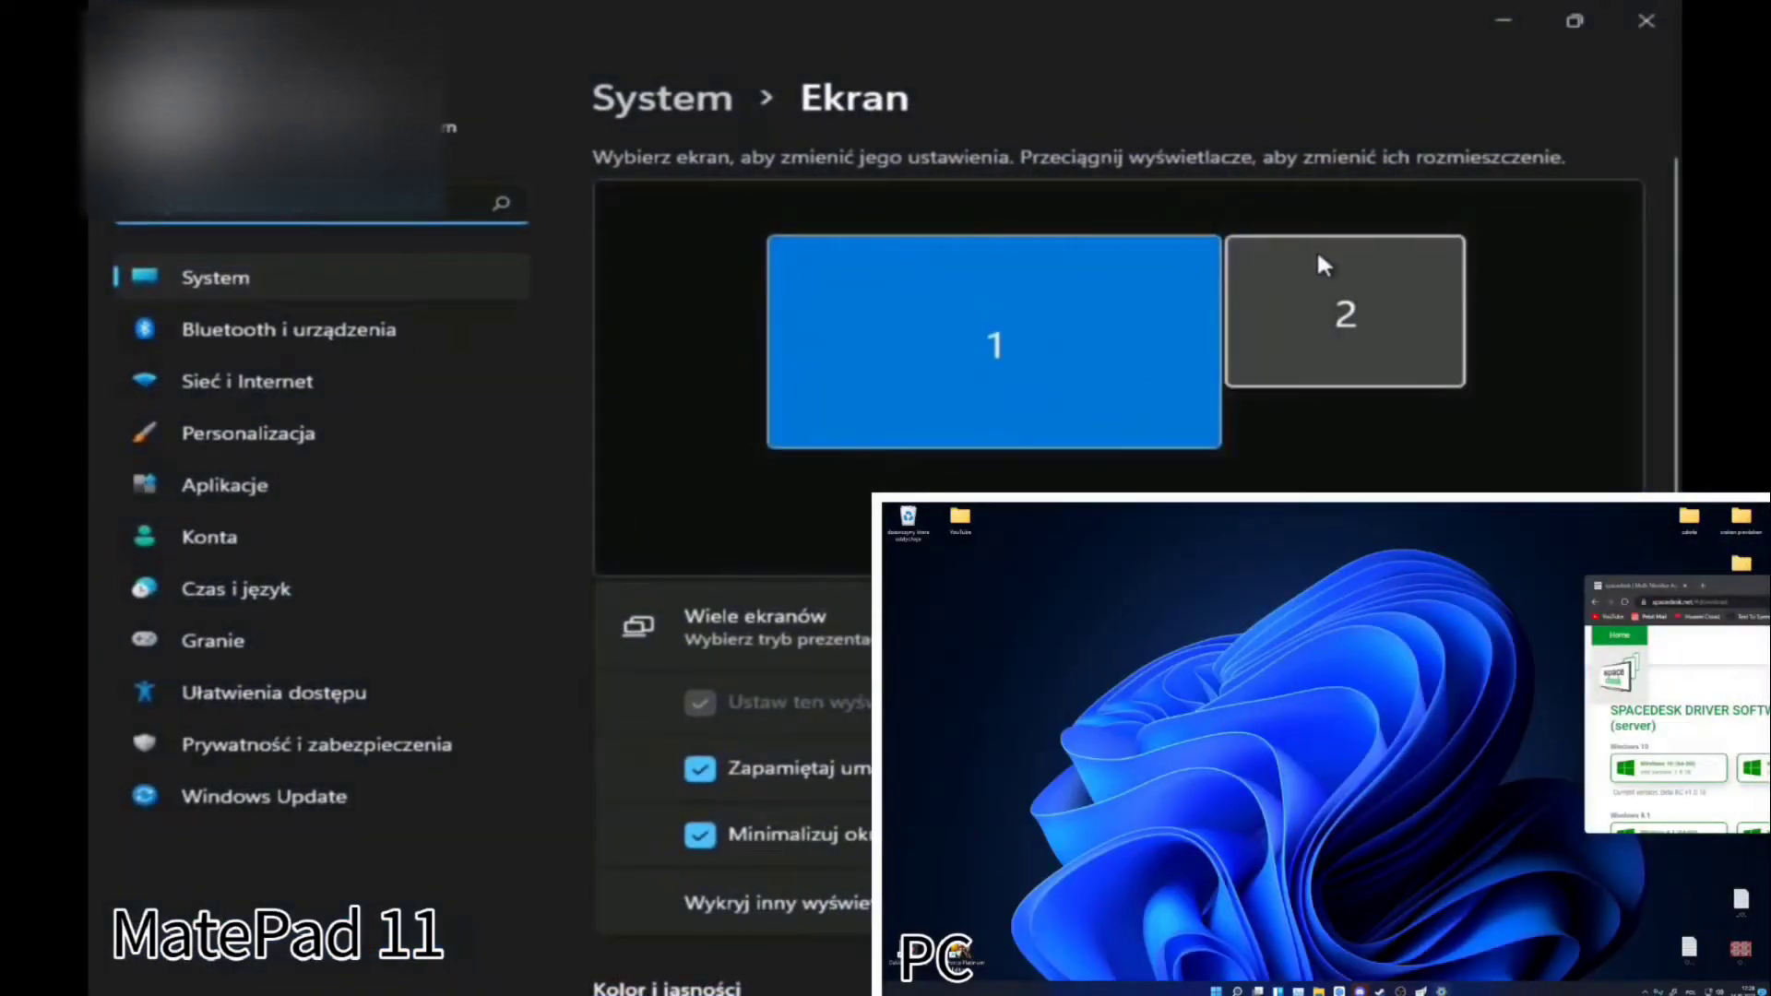
{"action": "left_click", "coordinate": [1369, 284]}
{"action": "scroll", "coordinate": [1369, 285], "scroll_direction": "down", "scroll_amount": 5}
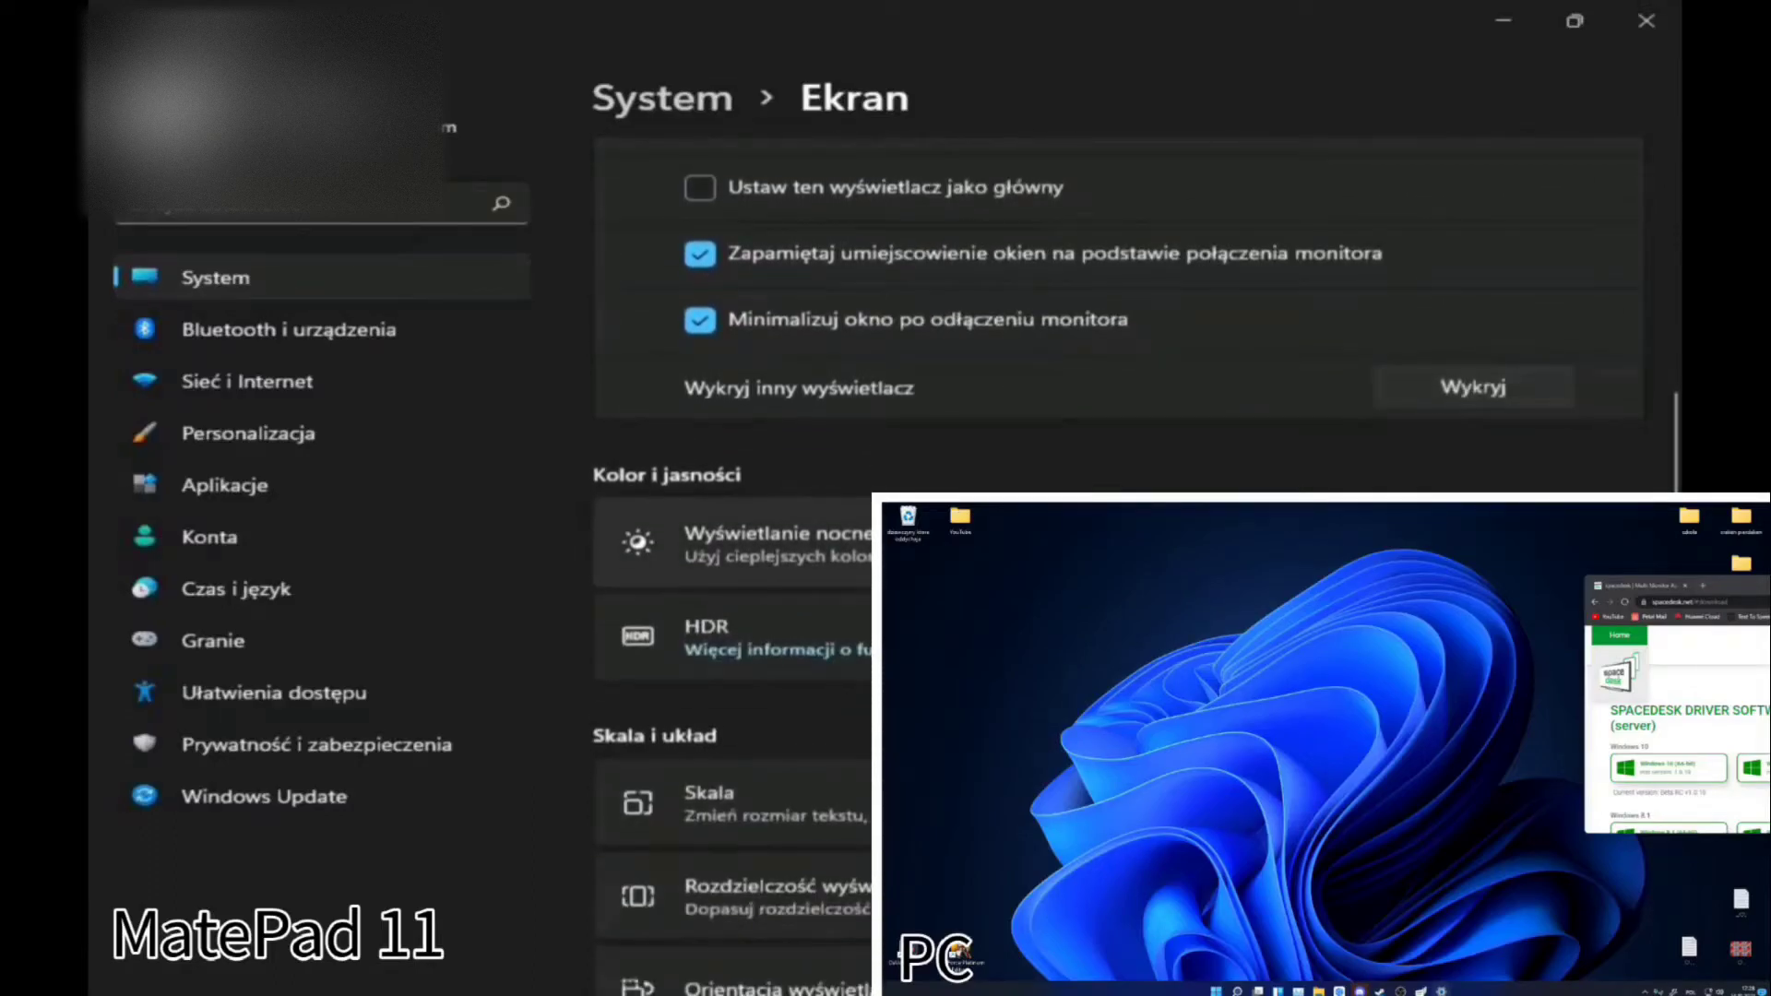
{"action": "scroll", "coordinate": [1118, 369], "scroll_direction": "down", "scroll_amount": 3}
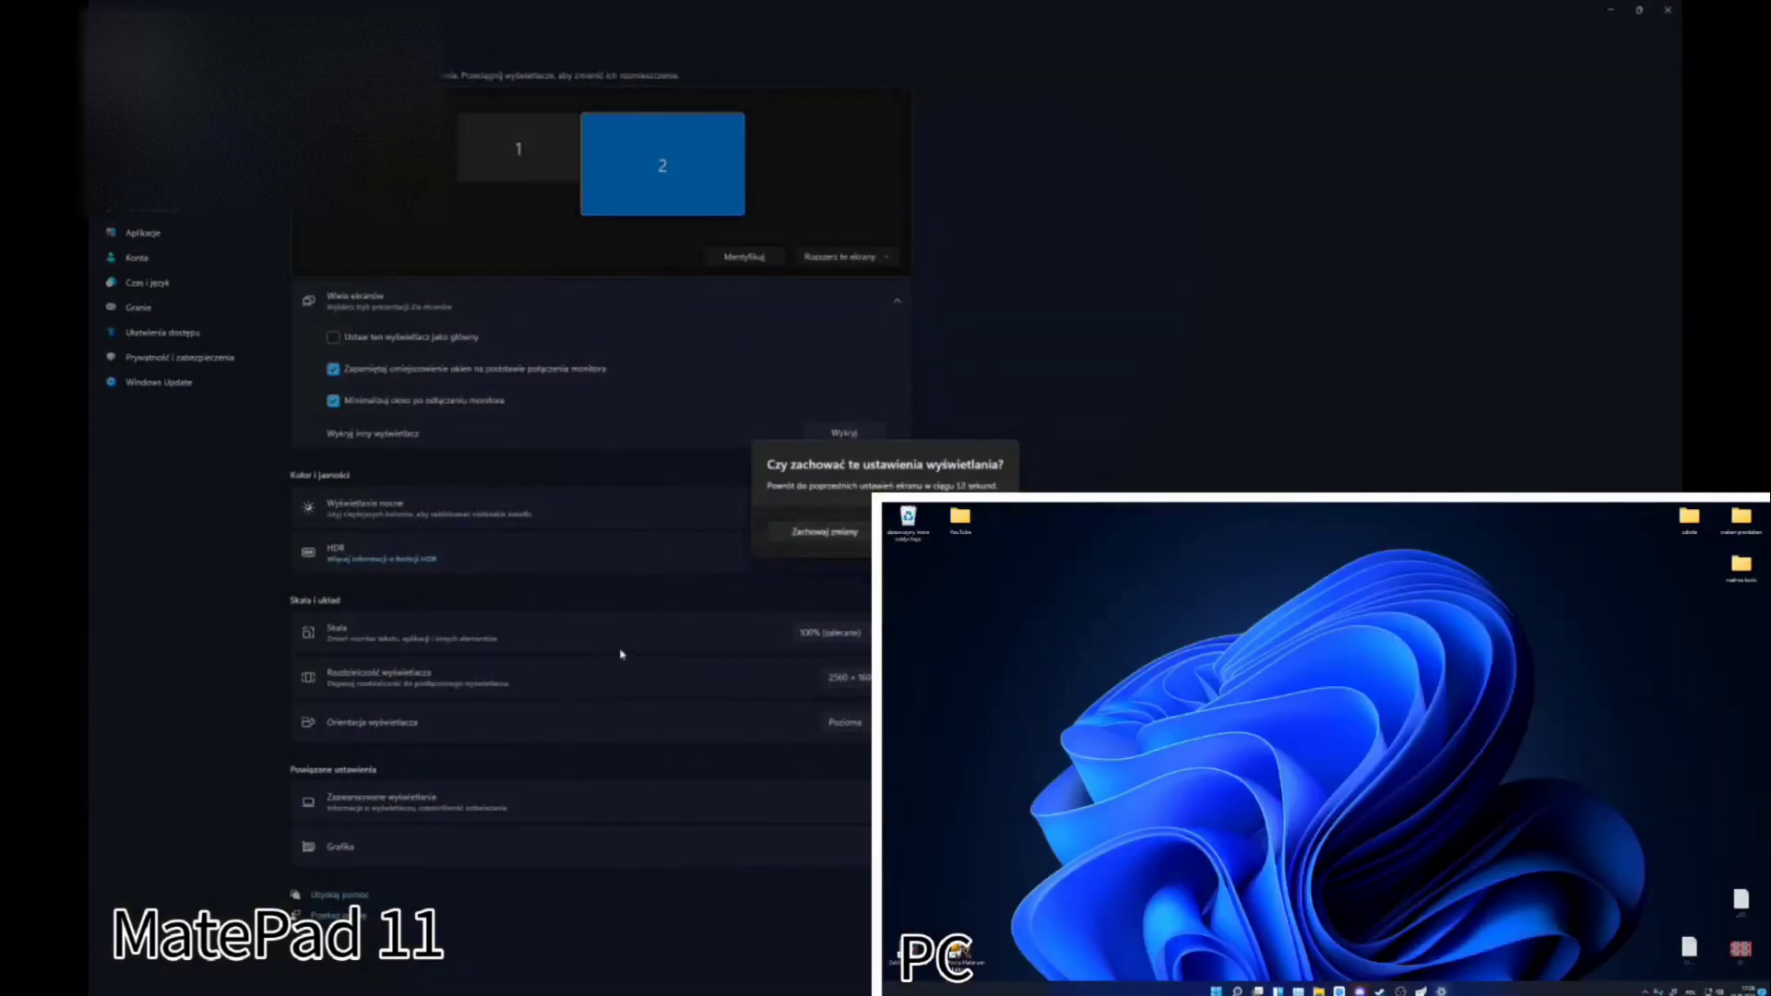
Keep the new display settings and set the tablet display's scale to 200%.
{"action": "left_click", "coordinate": [825, 534]}
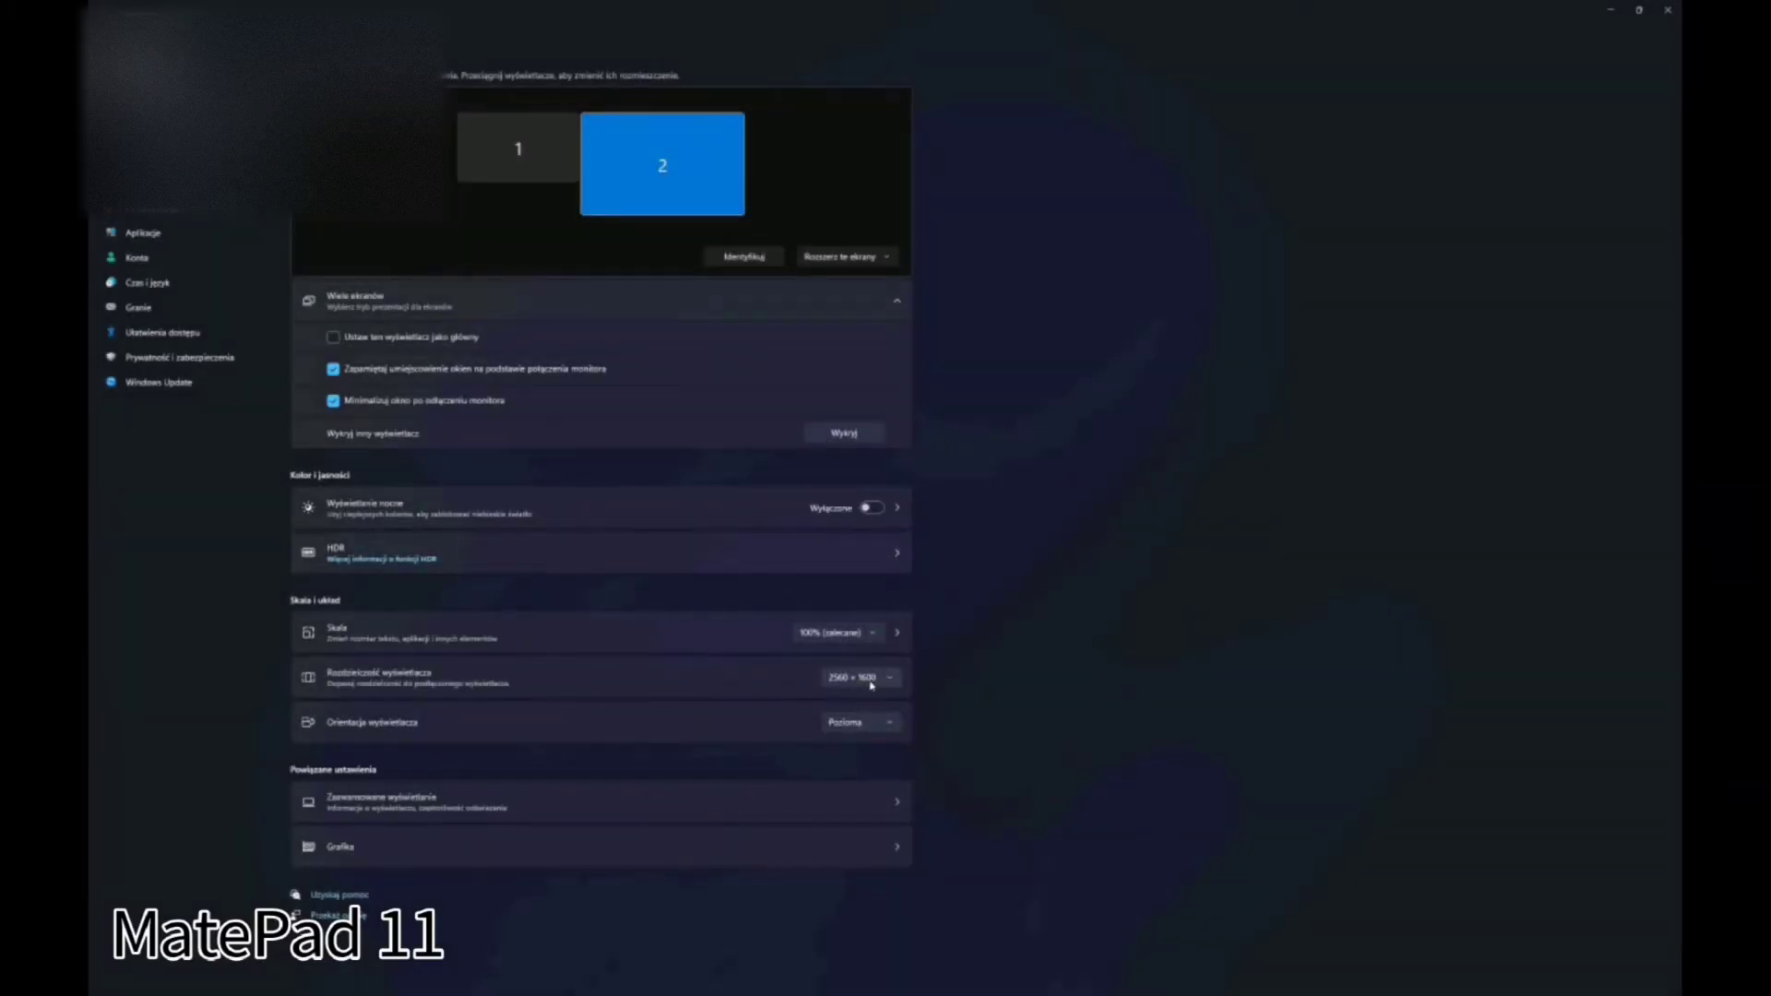
{"action": "left_click", "coordinate": [876, 636]}
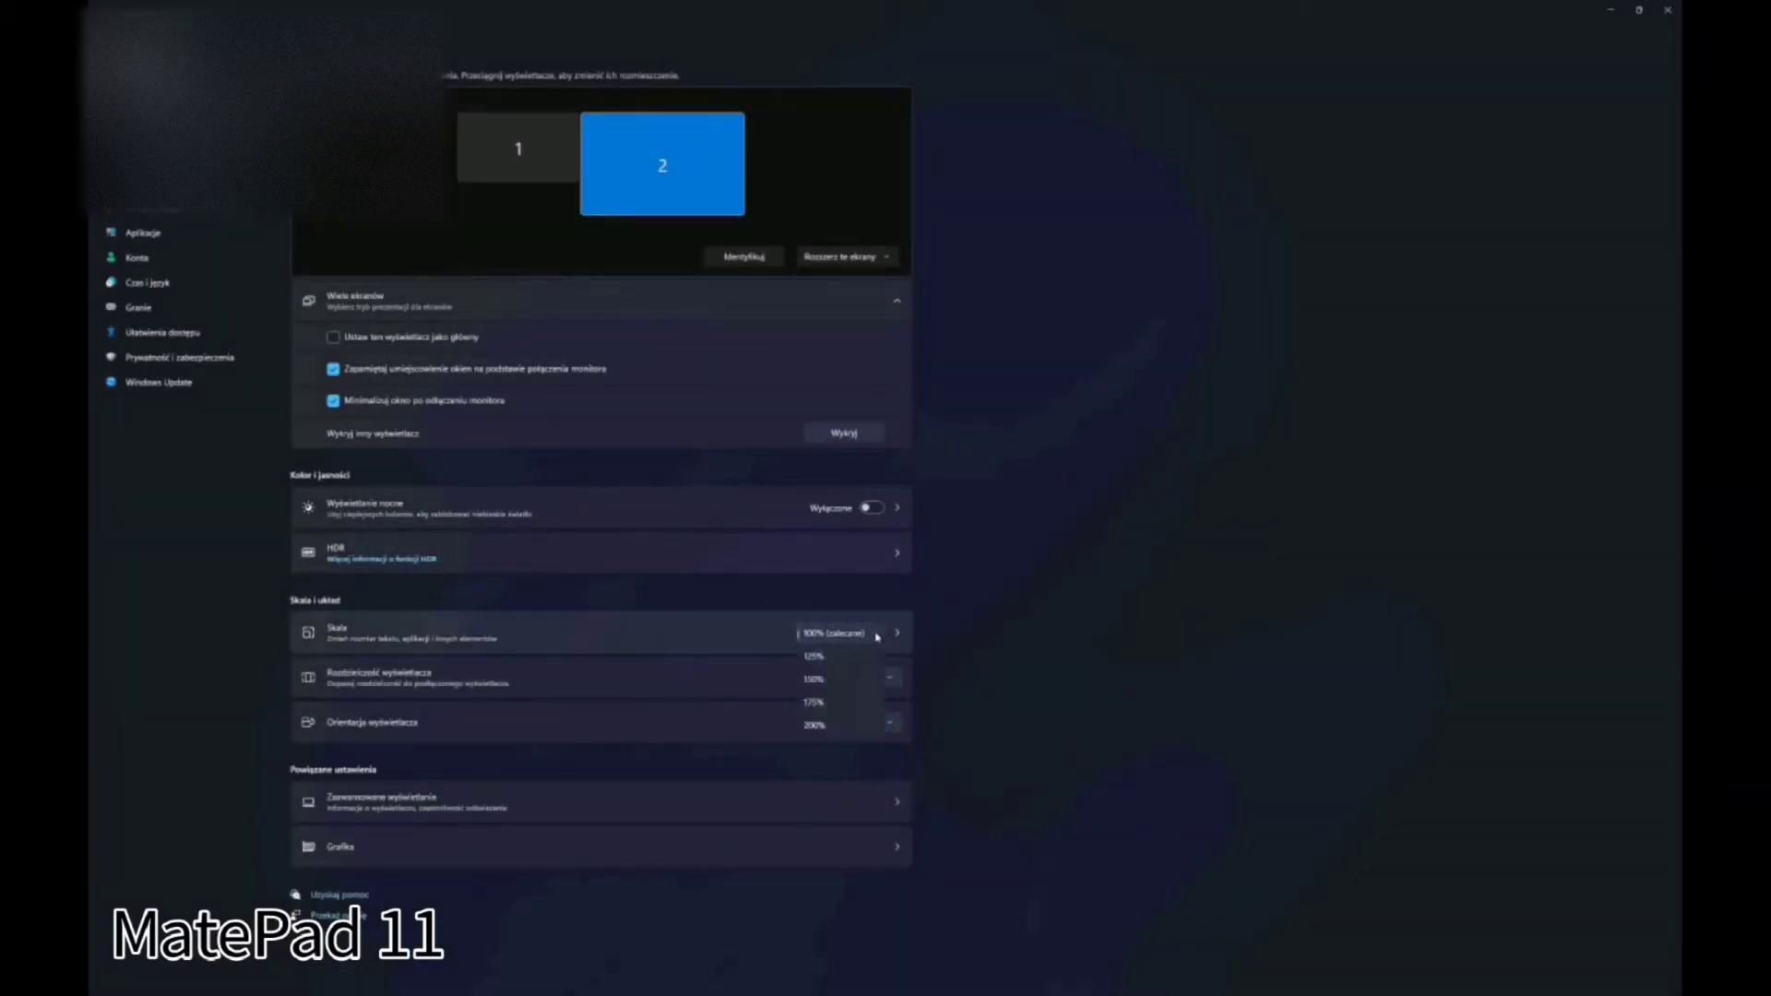
{"action": "left_click", "coordinate": [815, 726]}
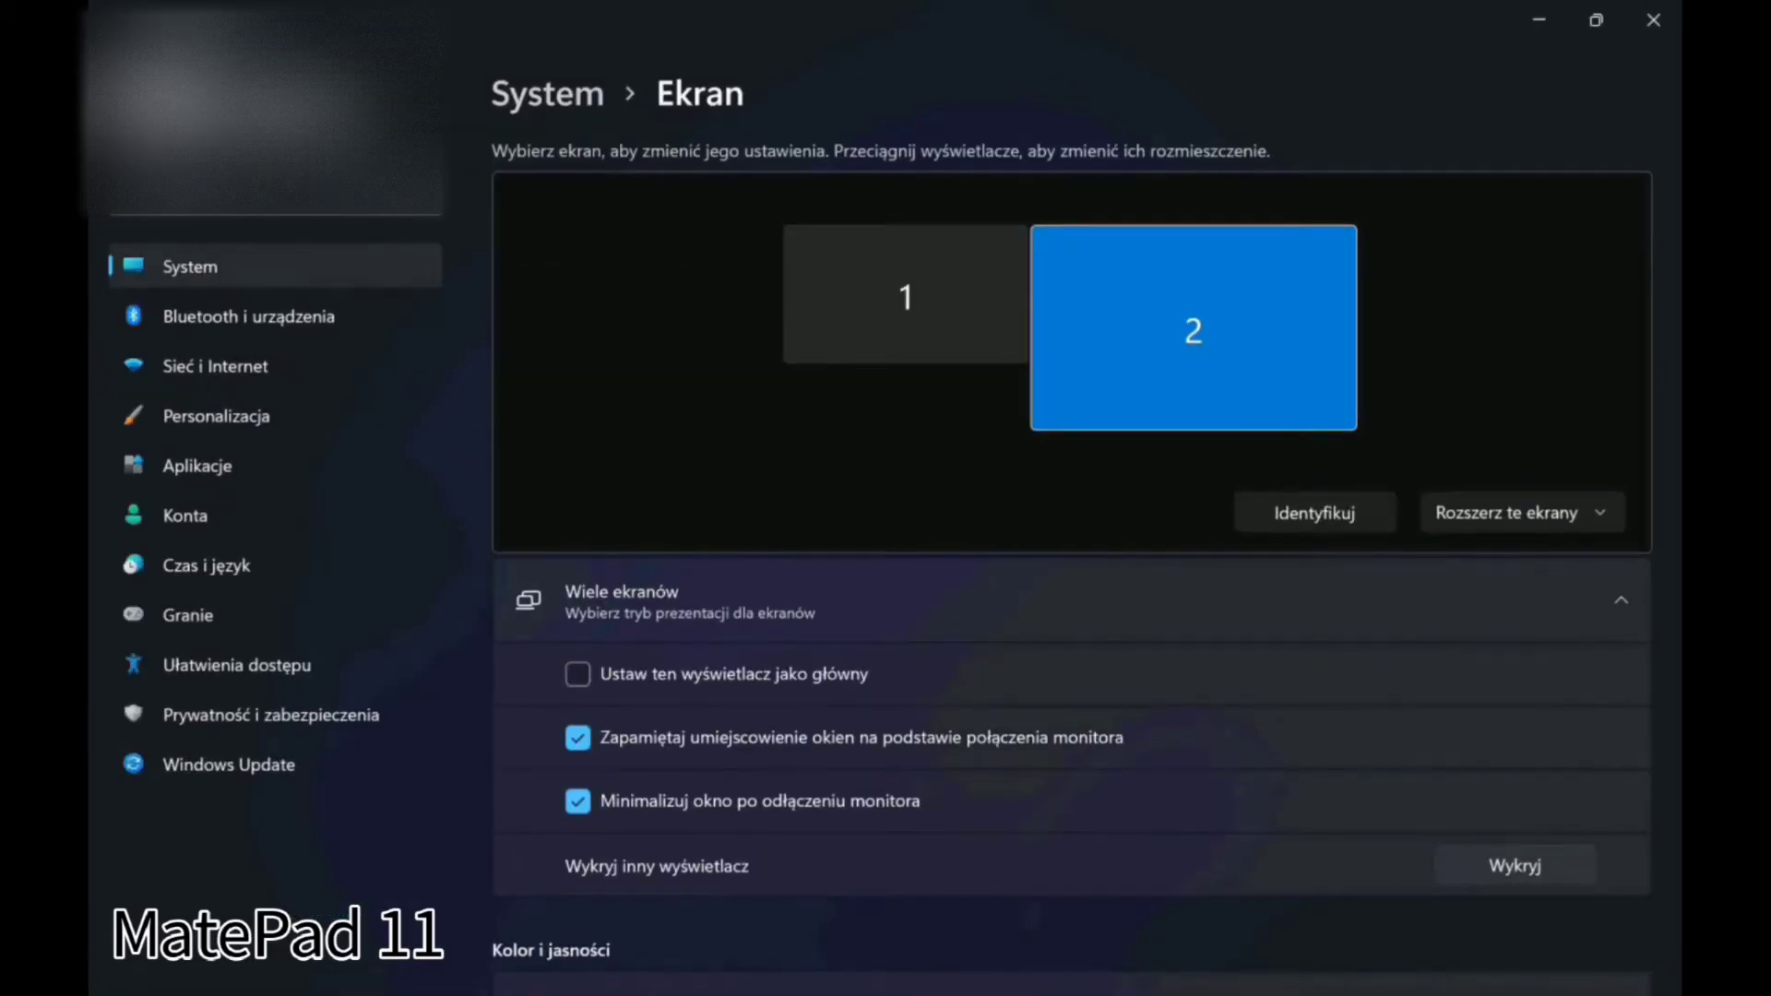
{"action": "scroll", "coordinate": [1301, 609], "scroll_direction": "down", "scroll_amount": 5}
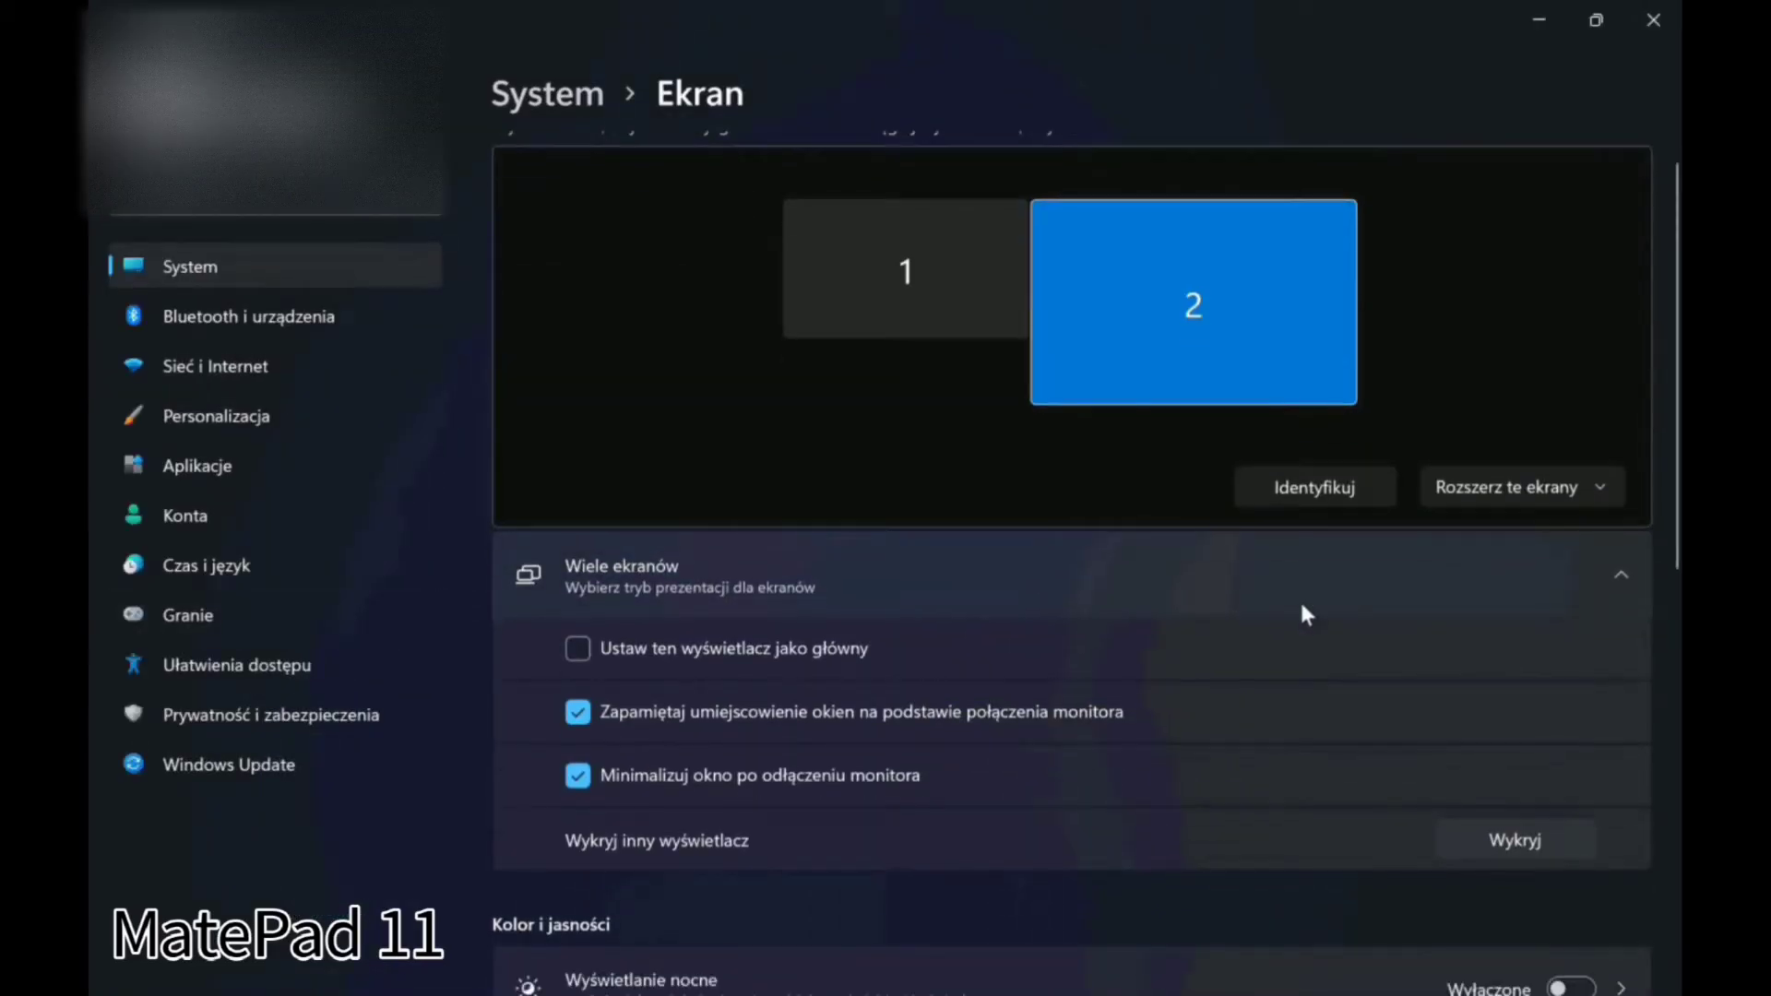
{"action": "scroll", "coordinate": [1302, 606], "scroll_direction": "down", "scroll_amount": 1}
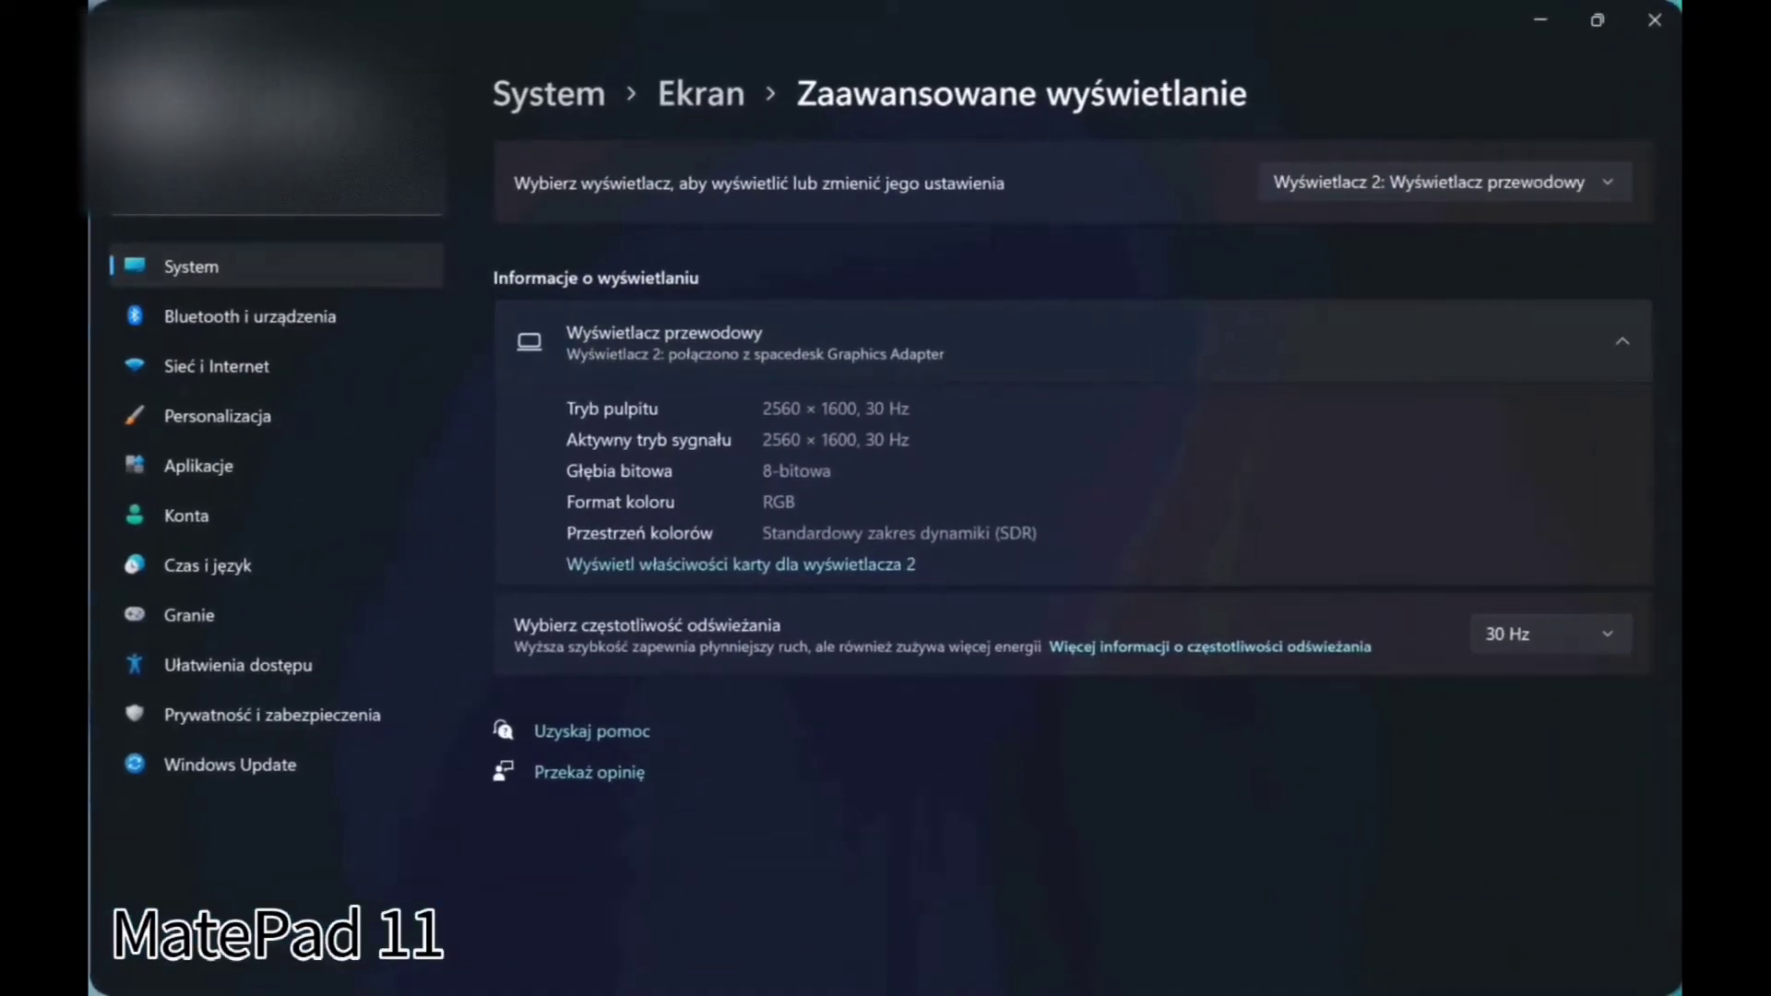
Close Display settings, move Chrome to the top centre and open a new tab.
{"action": "left_click", "coordinate": [1653, 20]}
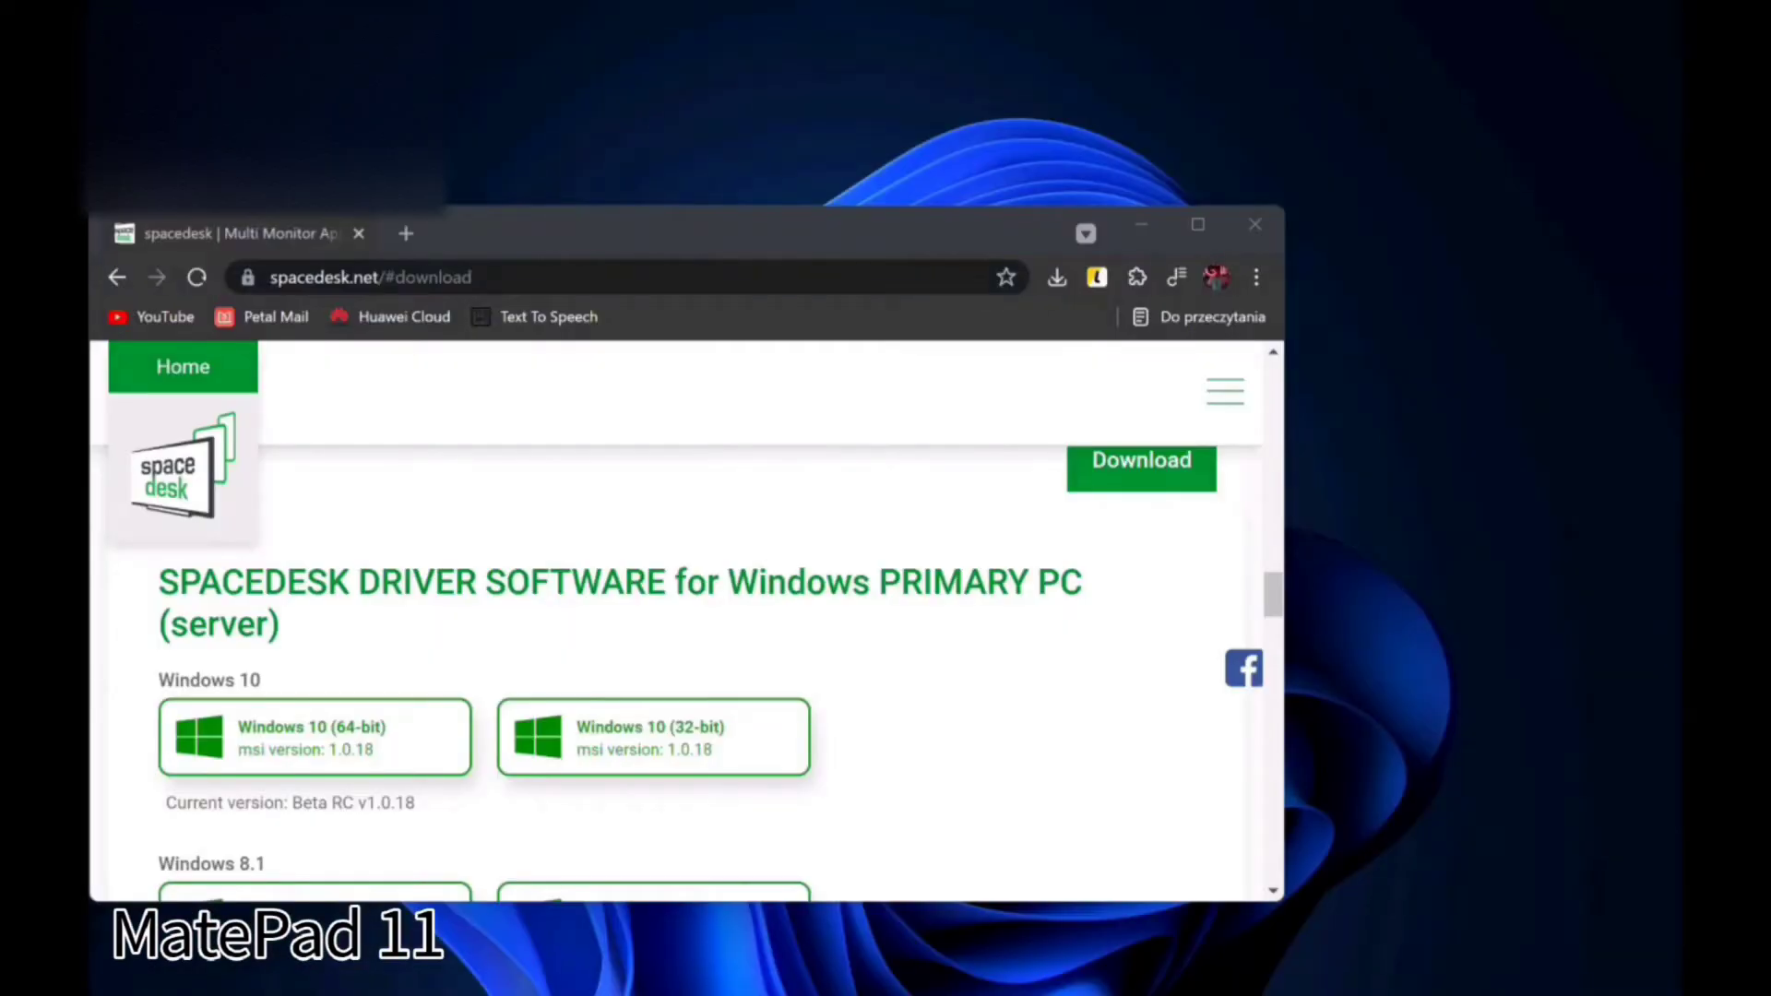
{"action": "left_click_drag", "start_coordinate": [935, 227], "coordinate": [1169, 18]}
{"action": "left_click", "coordinate": [405, 20]}
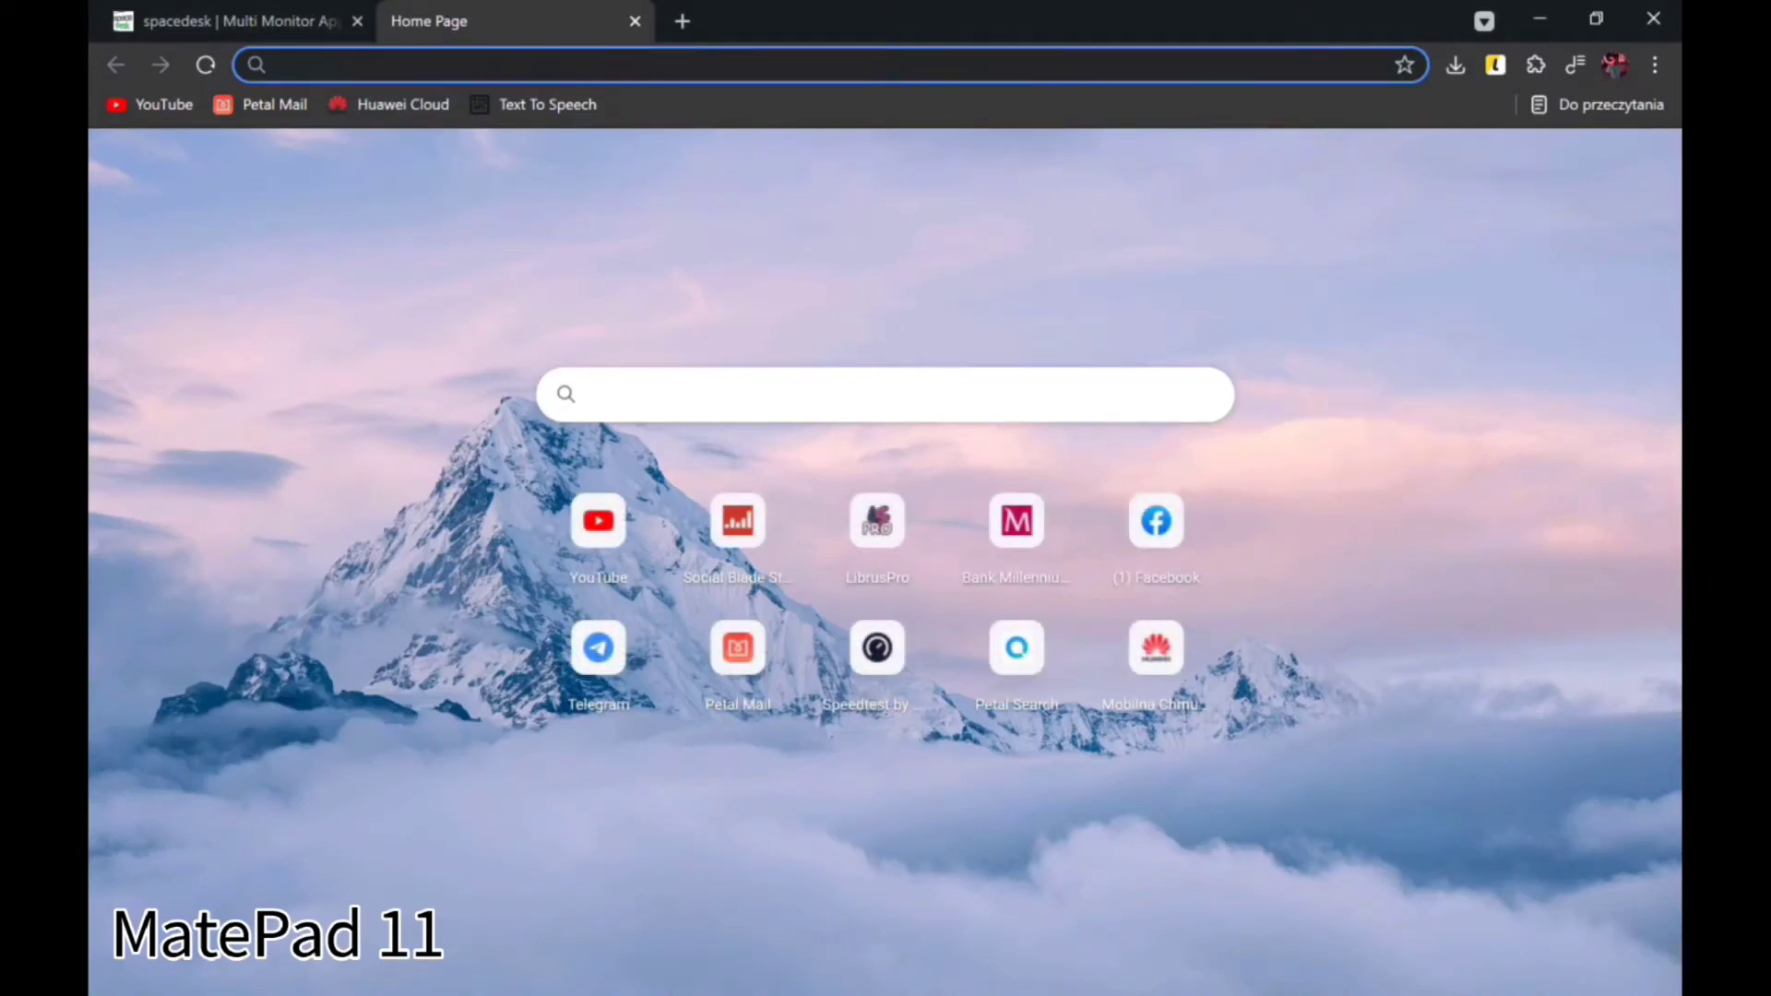
Enter 'space desk' in the new tab's Google search box.
{"action": "left_click", "coordinate": [929, 389]}
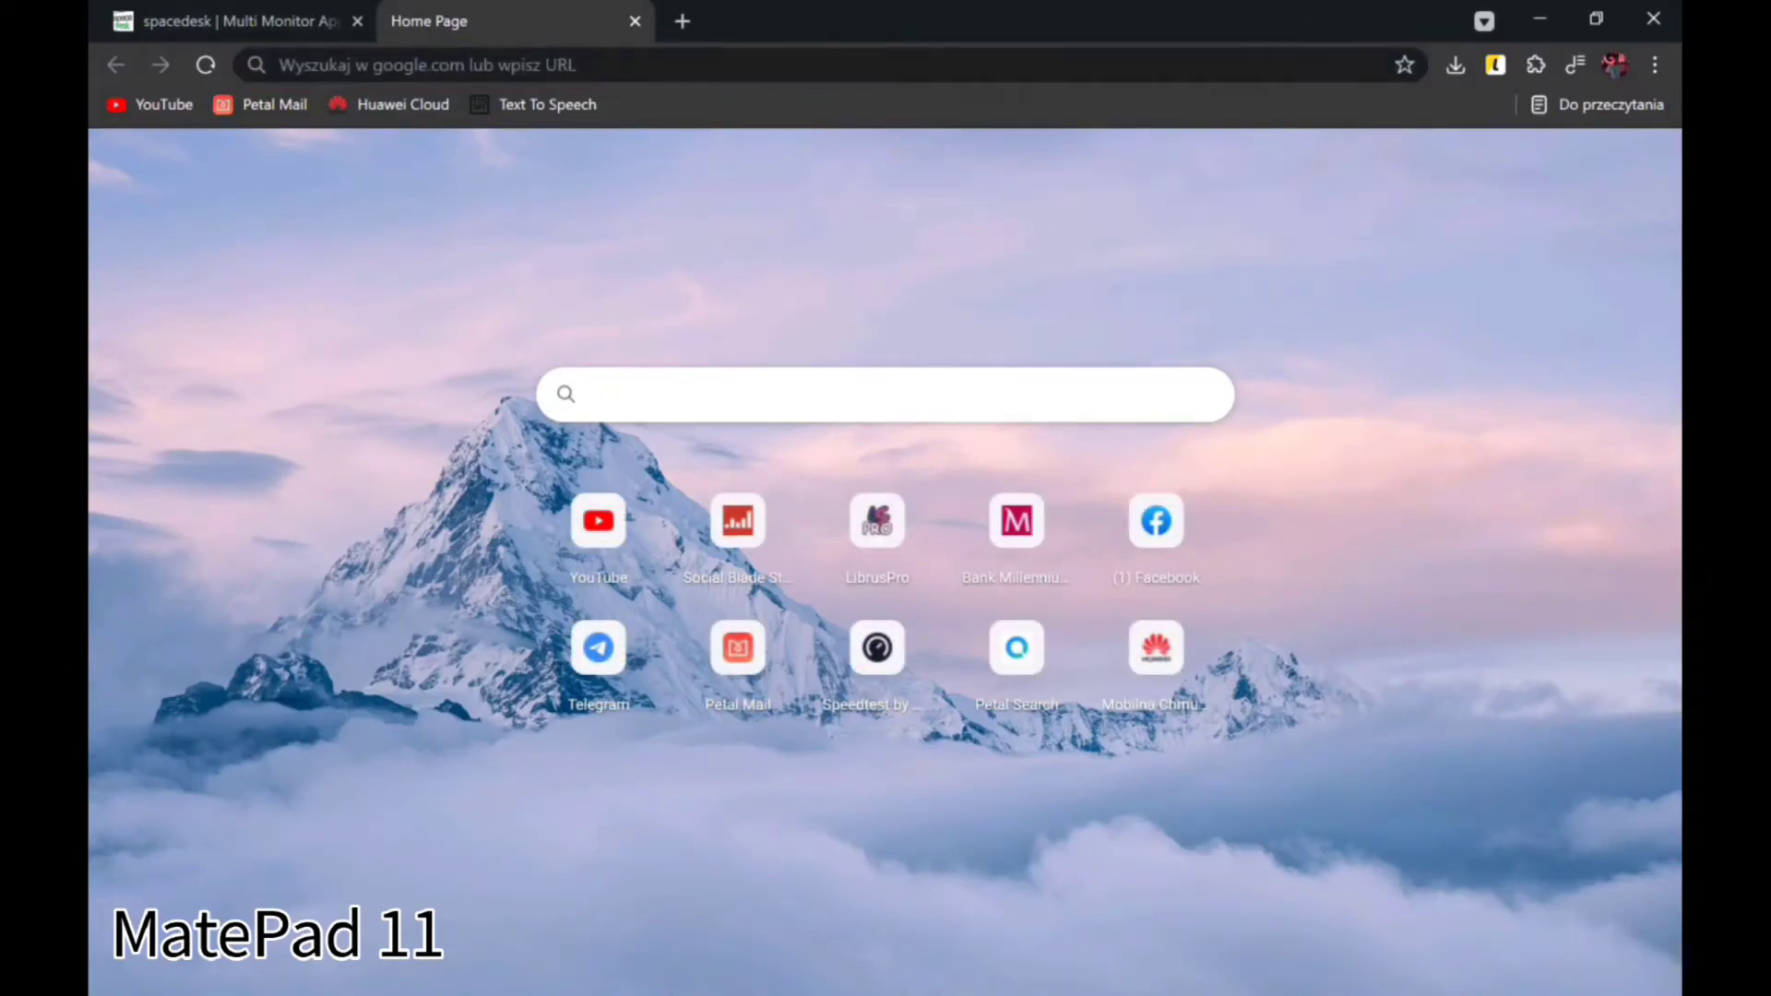
{"action": "type", "text": "spac"}
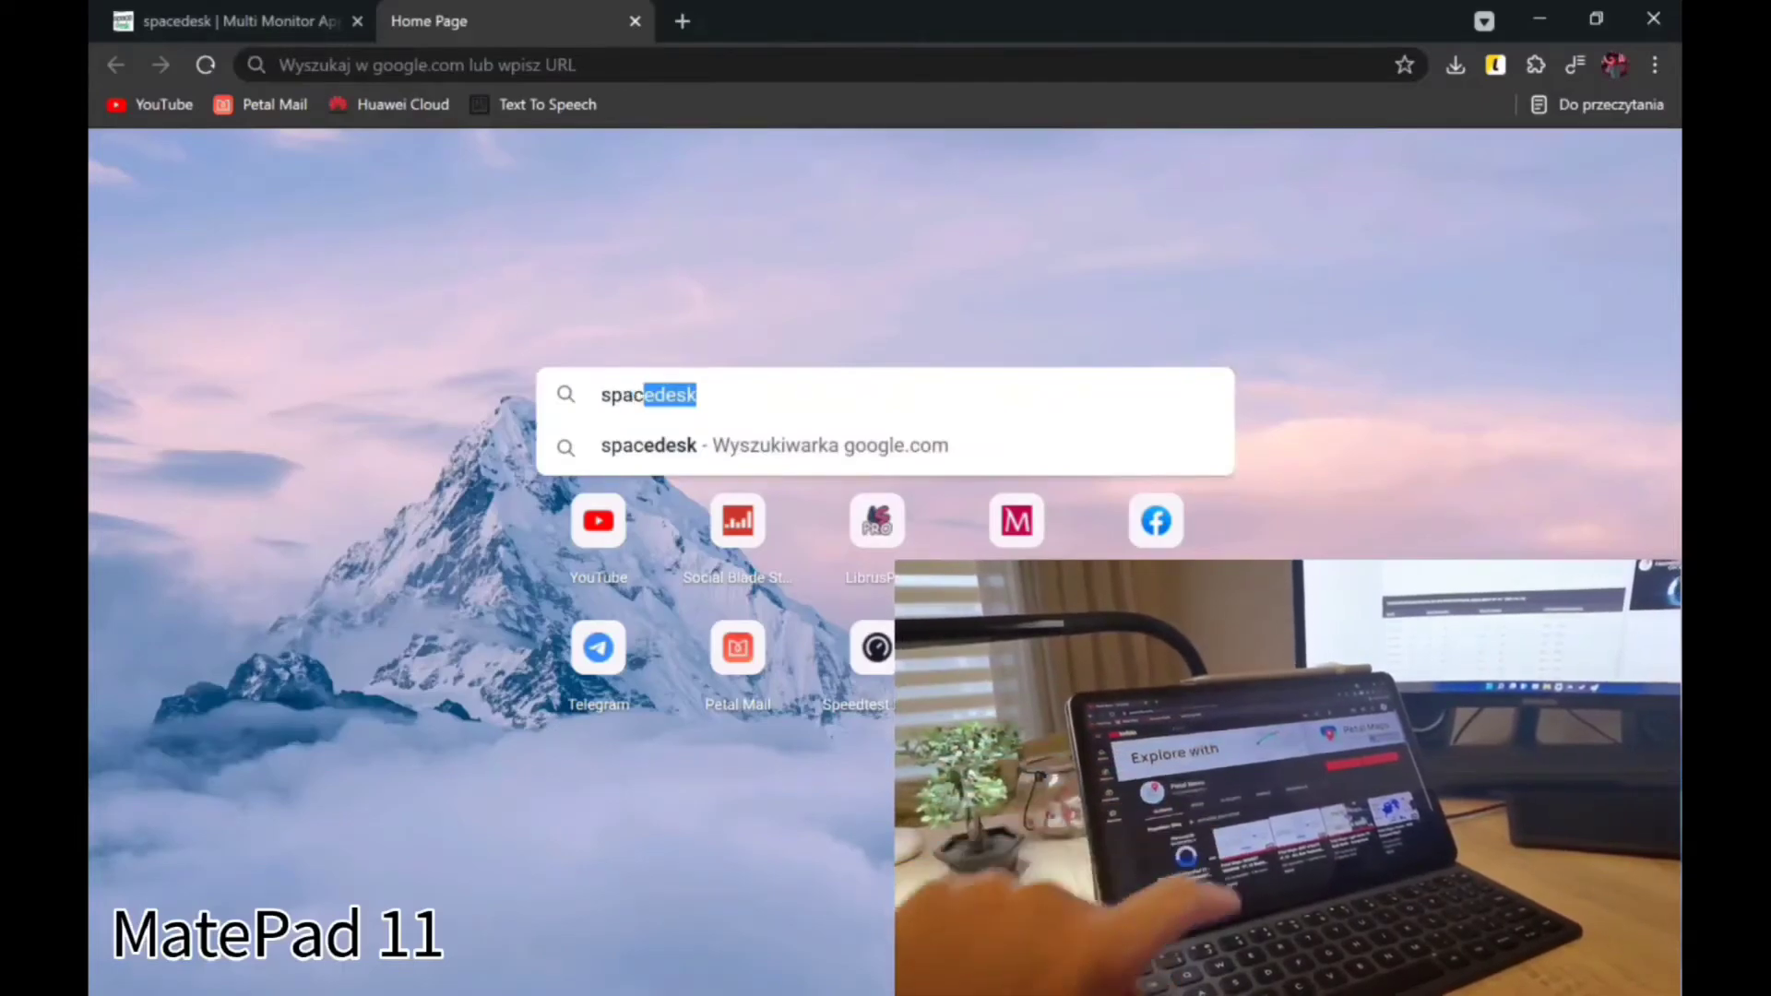
{"action": "type", "text": "e"}
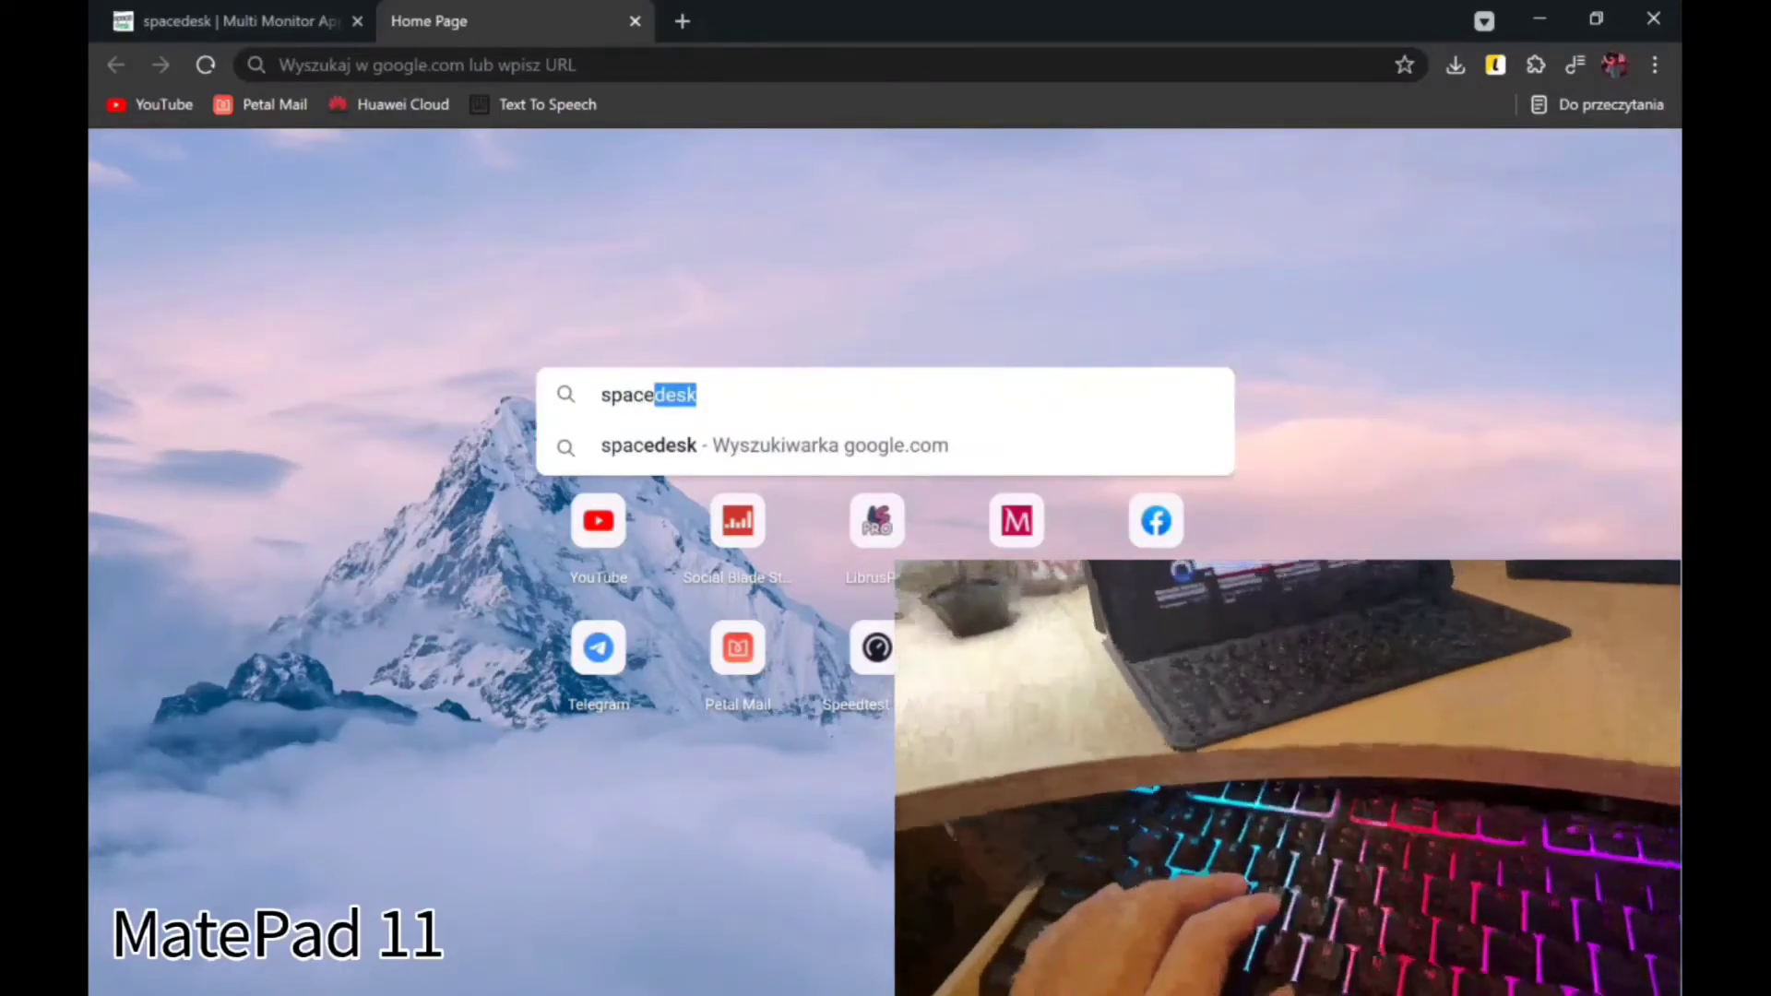
{"action": "key", "text": "Right"}
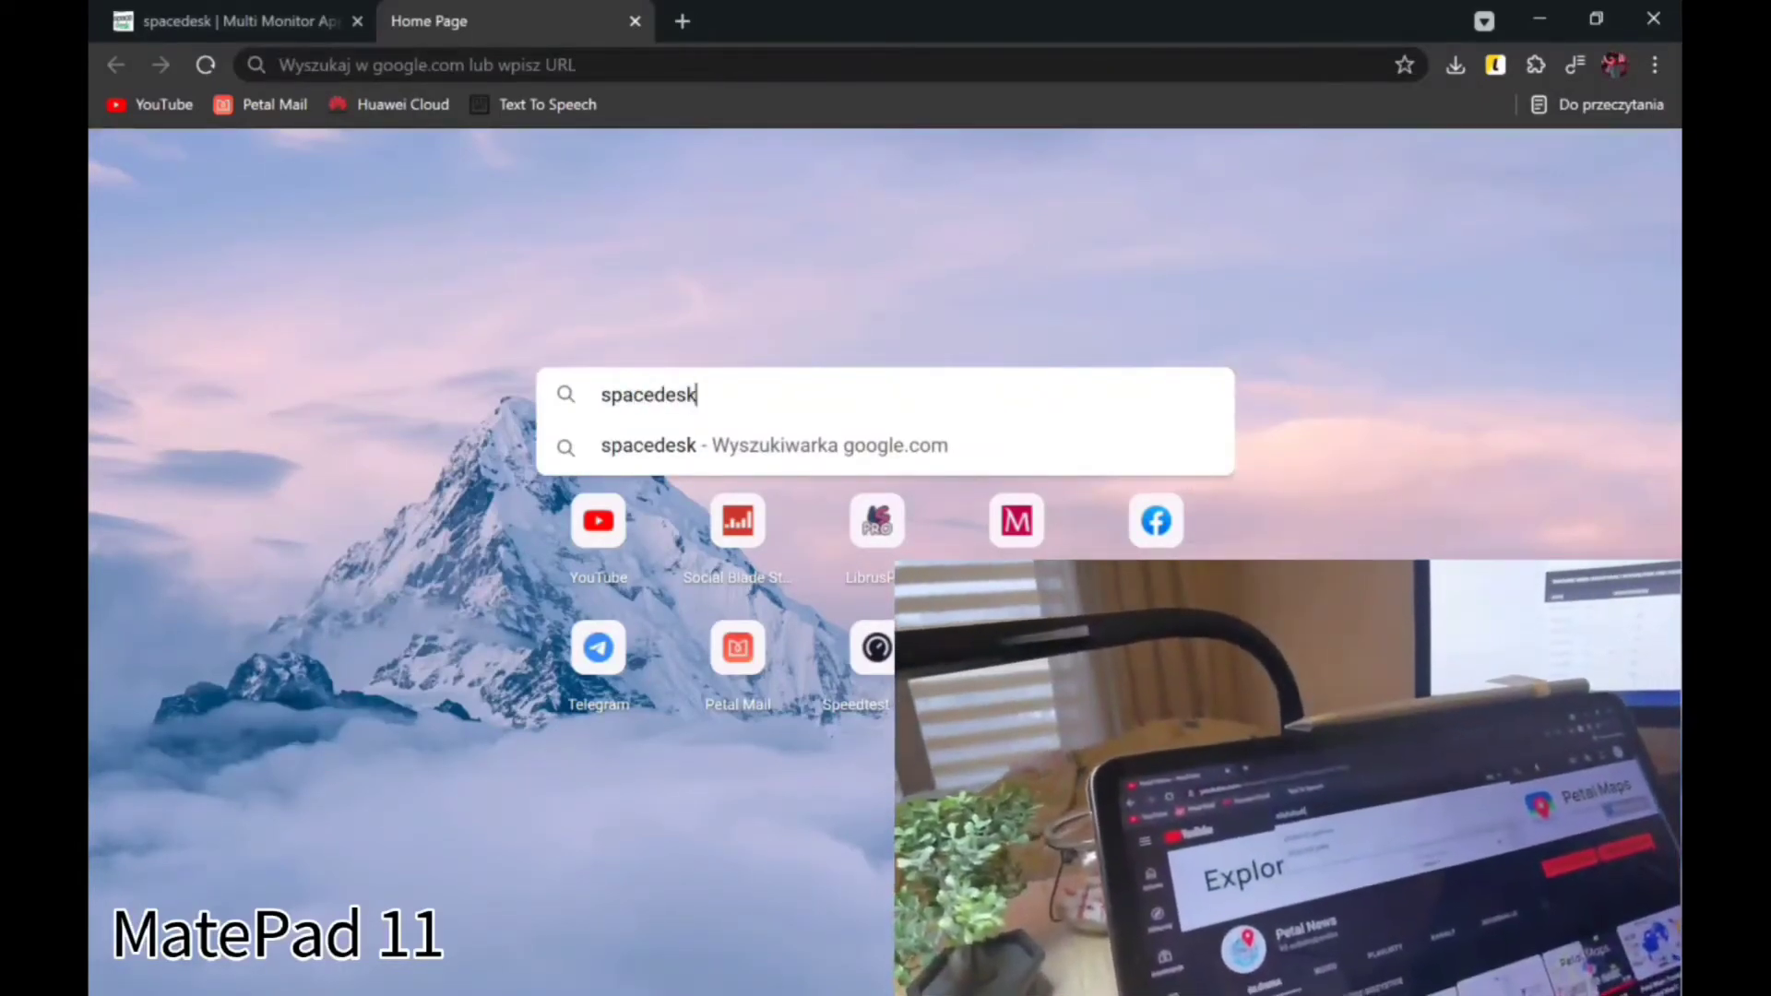
{"action": "key", "text": "BackSpace"}
{"action": "key", "text": "BackSpace"}
{"action": "key", "text": "BackSpace"}
{"action": "key", "text": "BackSpace"}
{"action": "key", "text": "BackSpace"}
{"action": "key", "text": "BackSpace"}
{"action": "key", "text": "BackSpace"}
{"action": "key", "text": "BackSpace"}
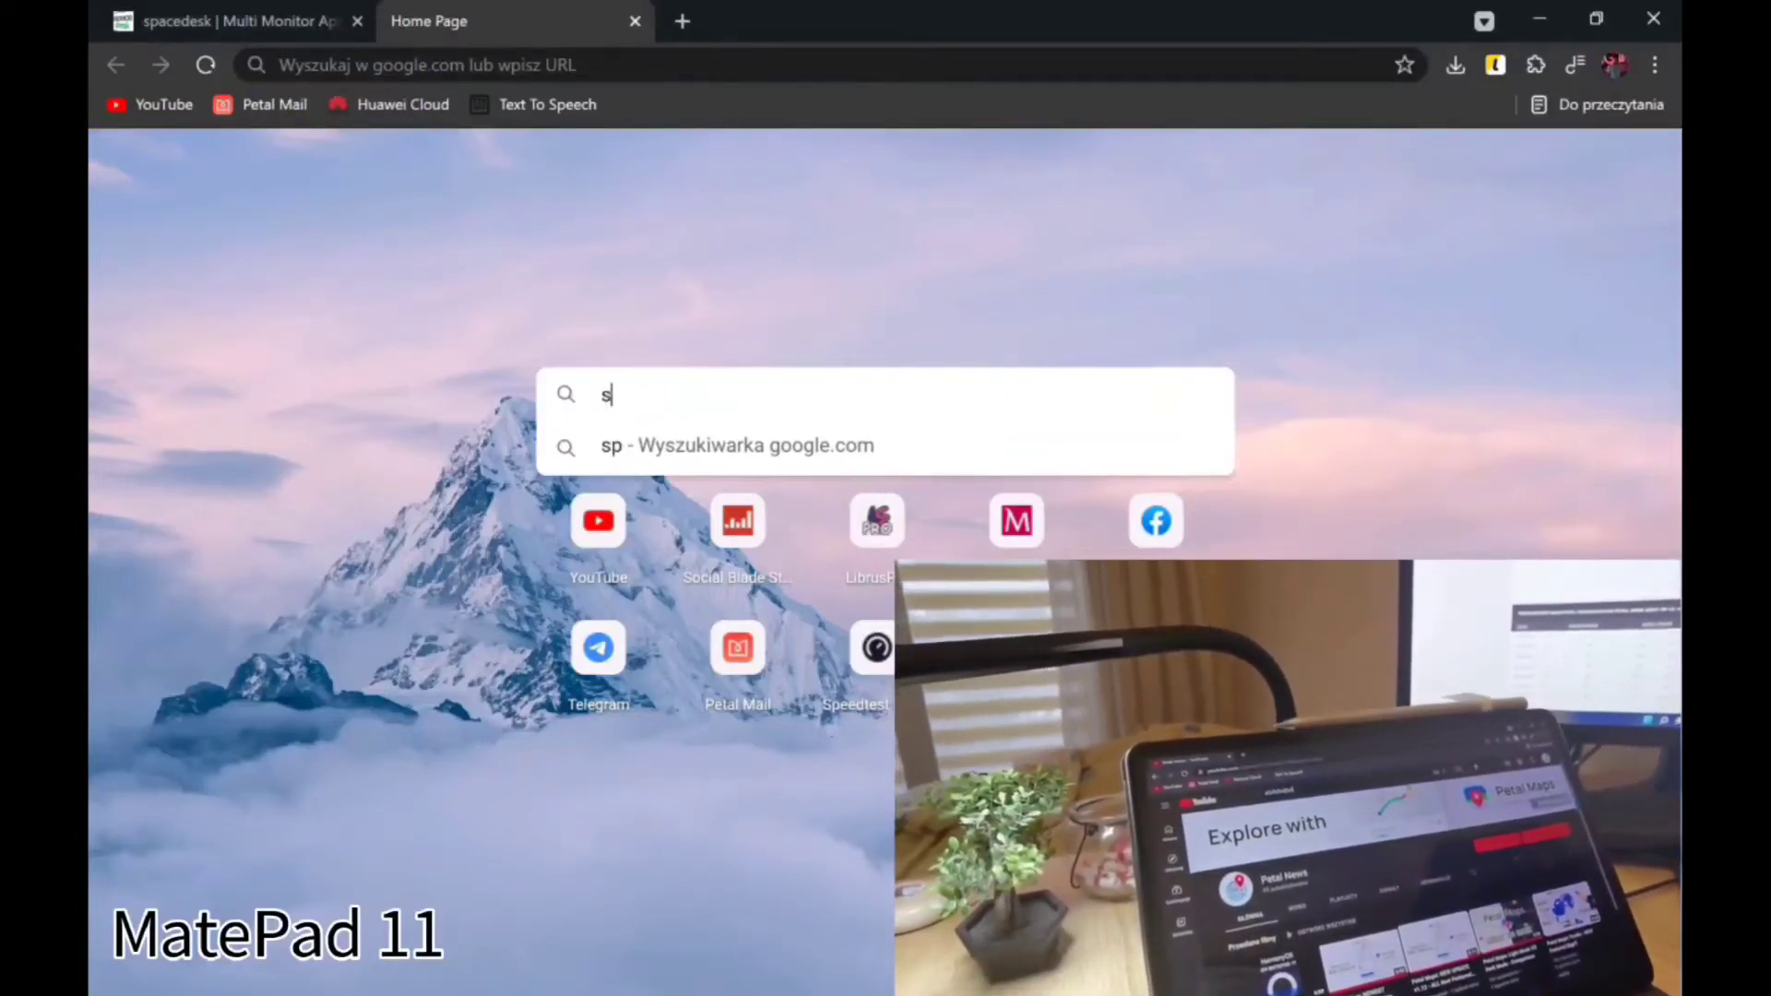
{"action": "type", "text": "pace"}
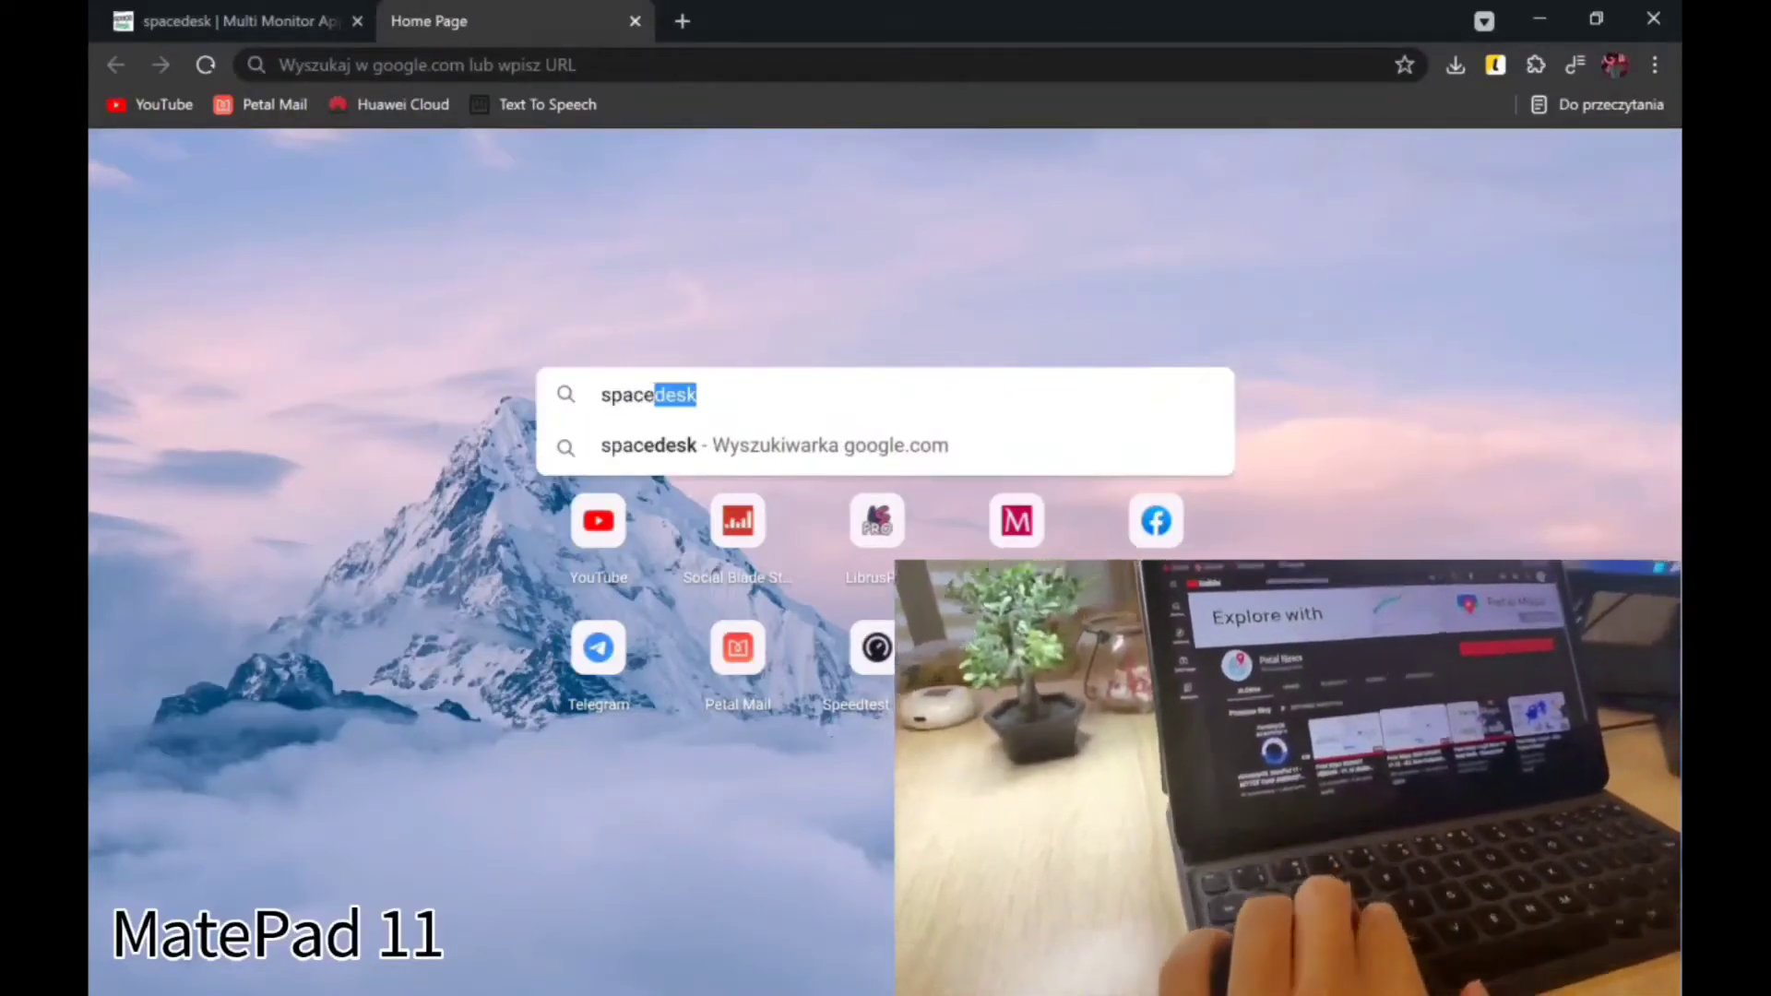
{"action": "type", "text": " desk"}
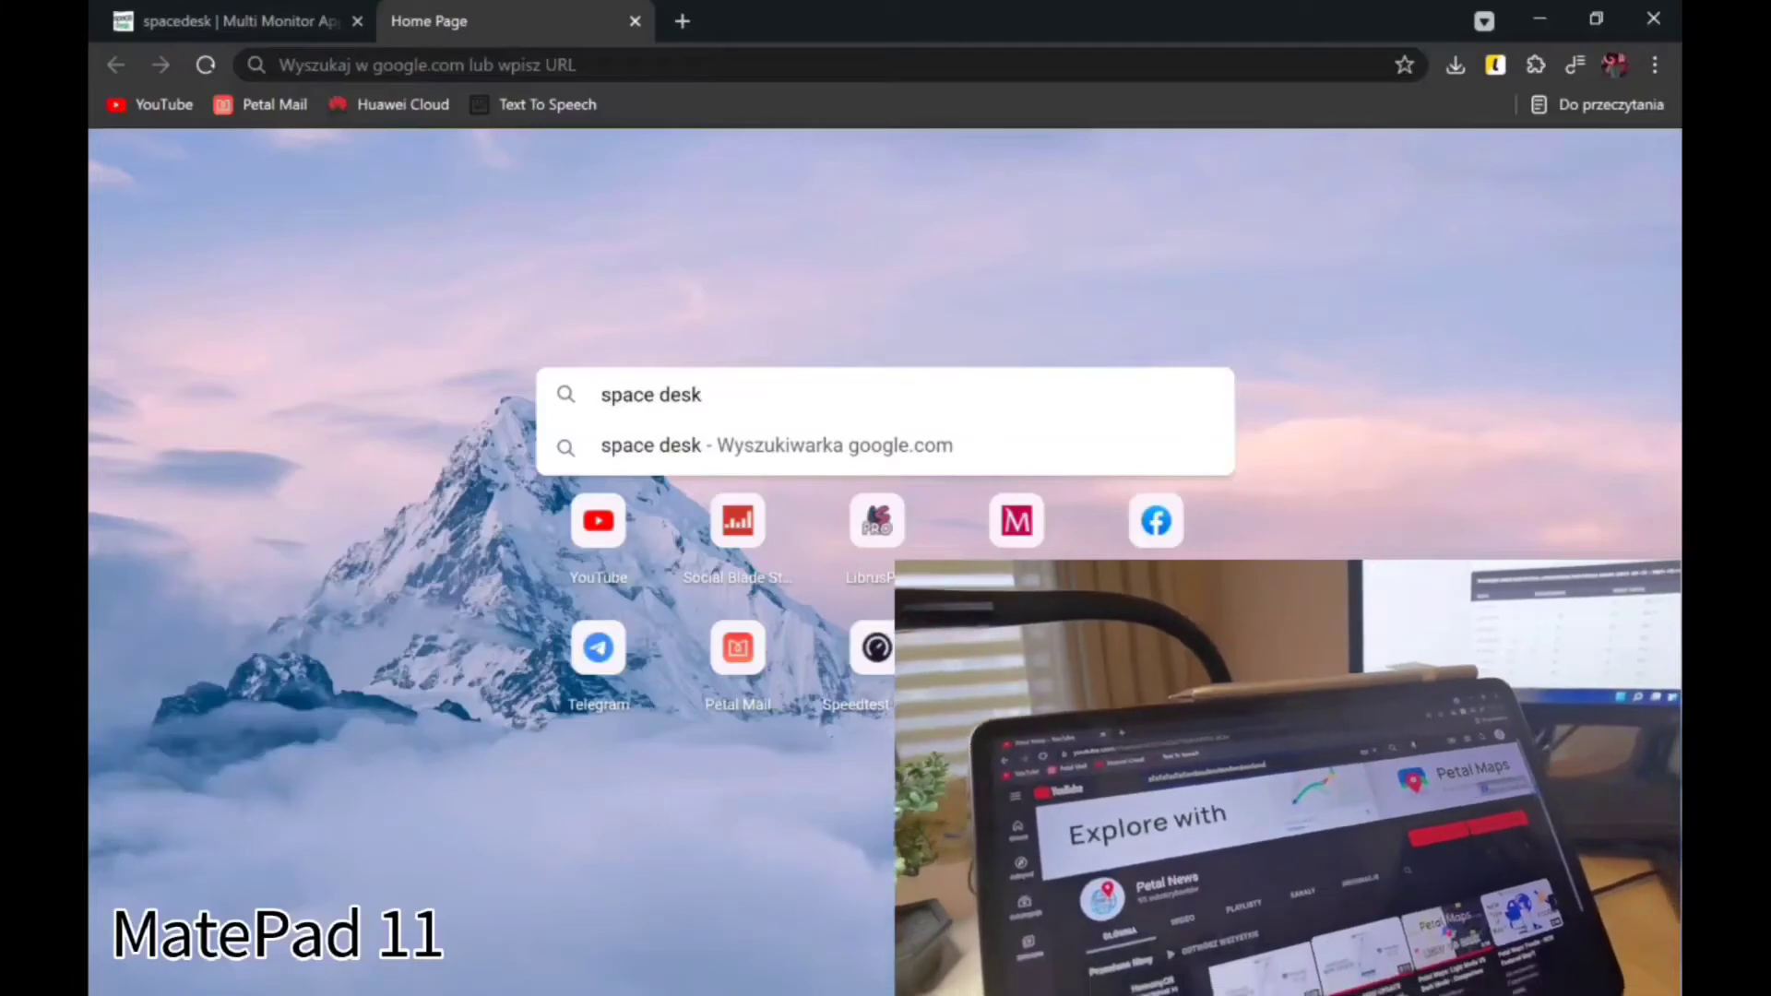
Run the Google search for 'space desk', then go to the tablet's home screen.
{"action": "left_click", "coordinate": [1015, 453]}
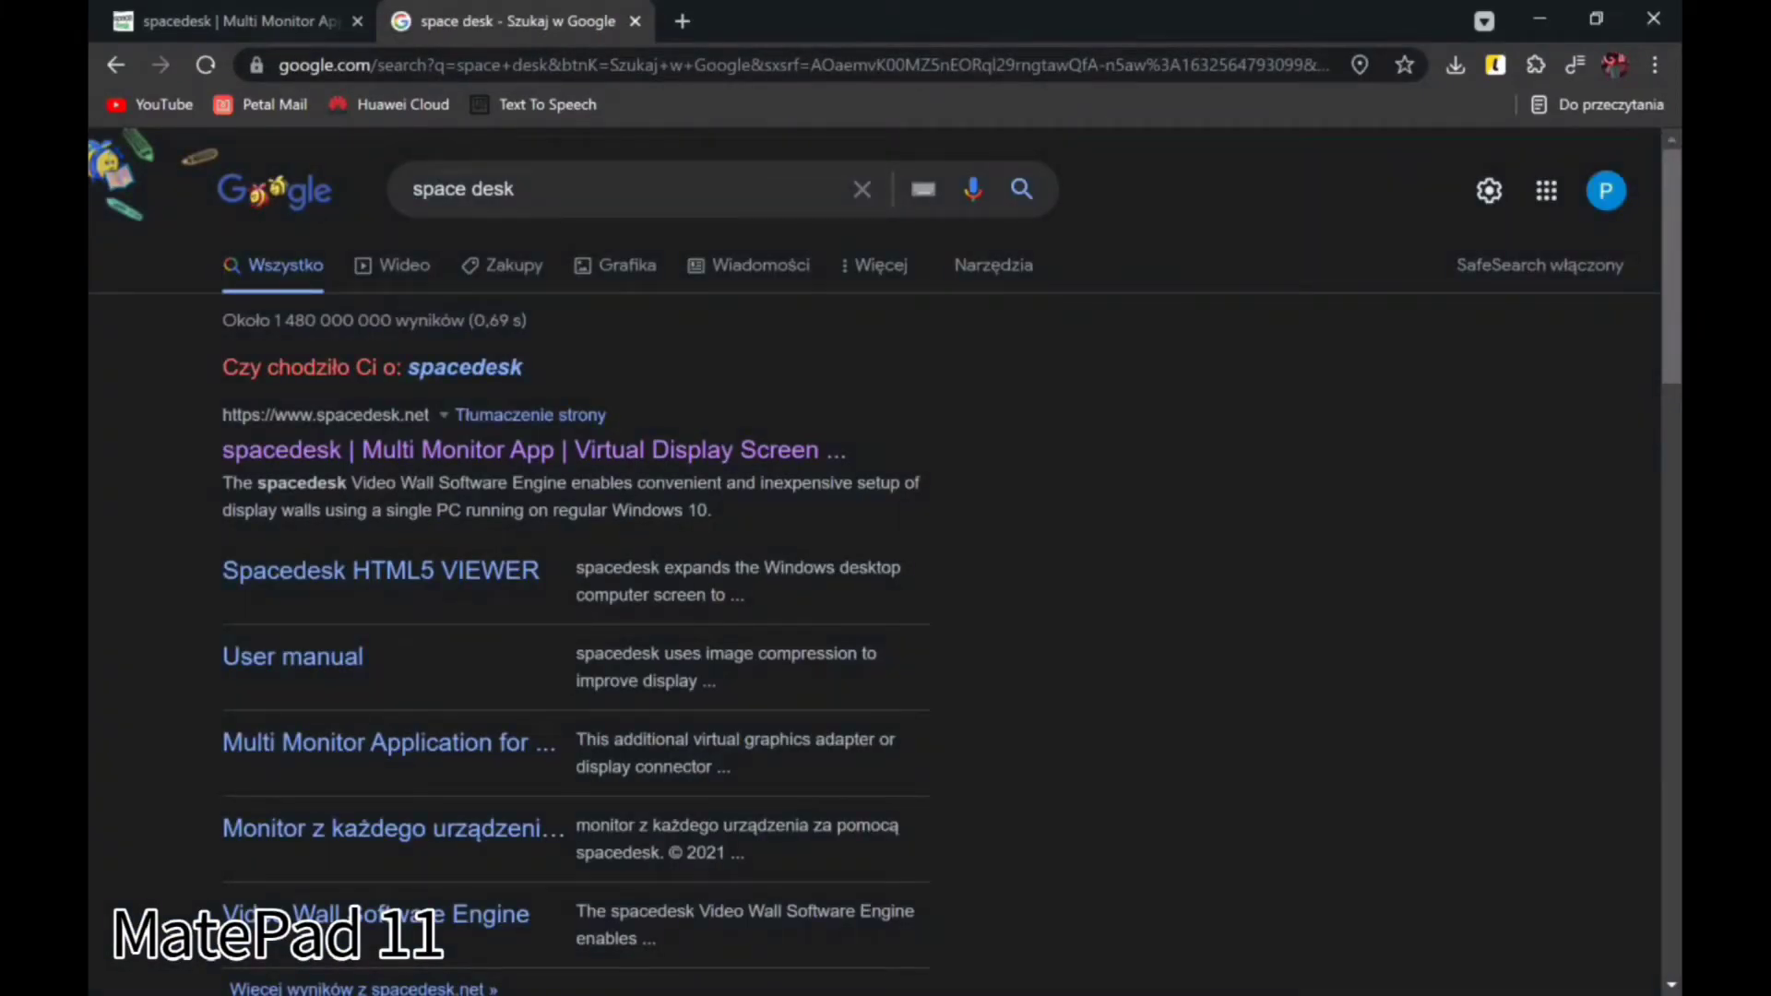
{"action": "left_click_drag", "start_coordinate": [961, 991], "coordinate": [1043, 443]}
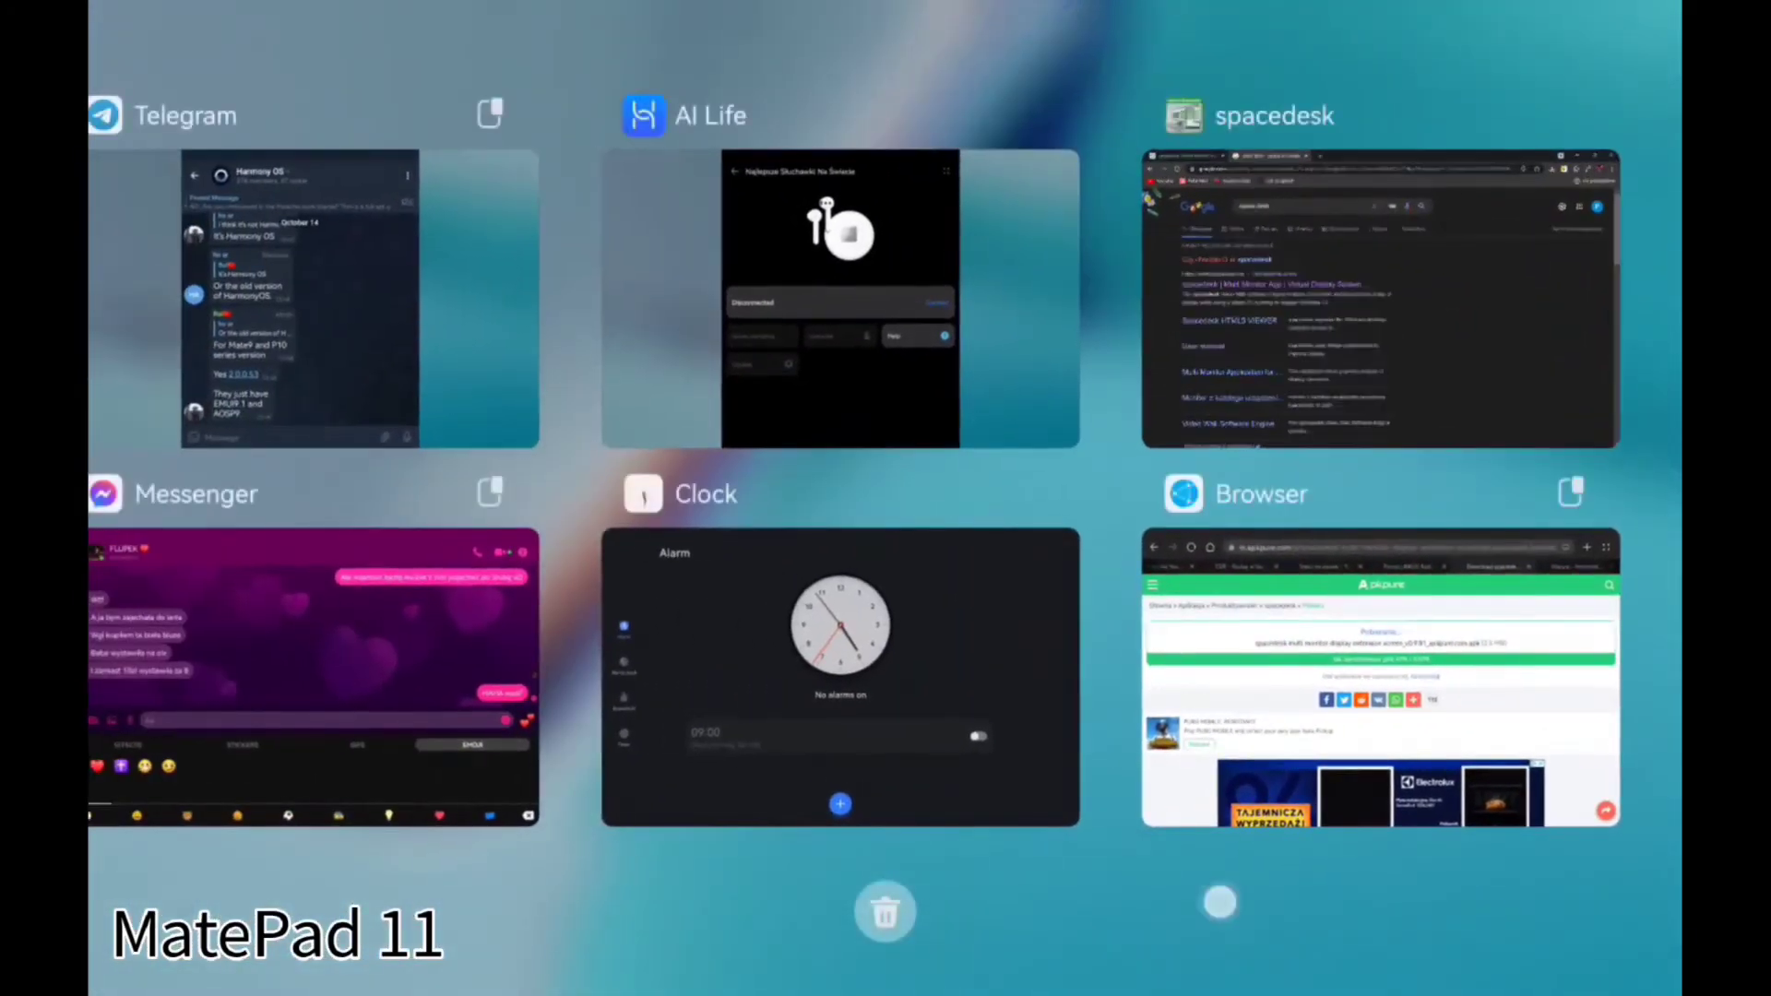
{"action": "left_click", "coordinate": [1202, 929]}
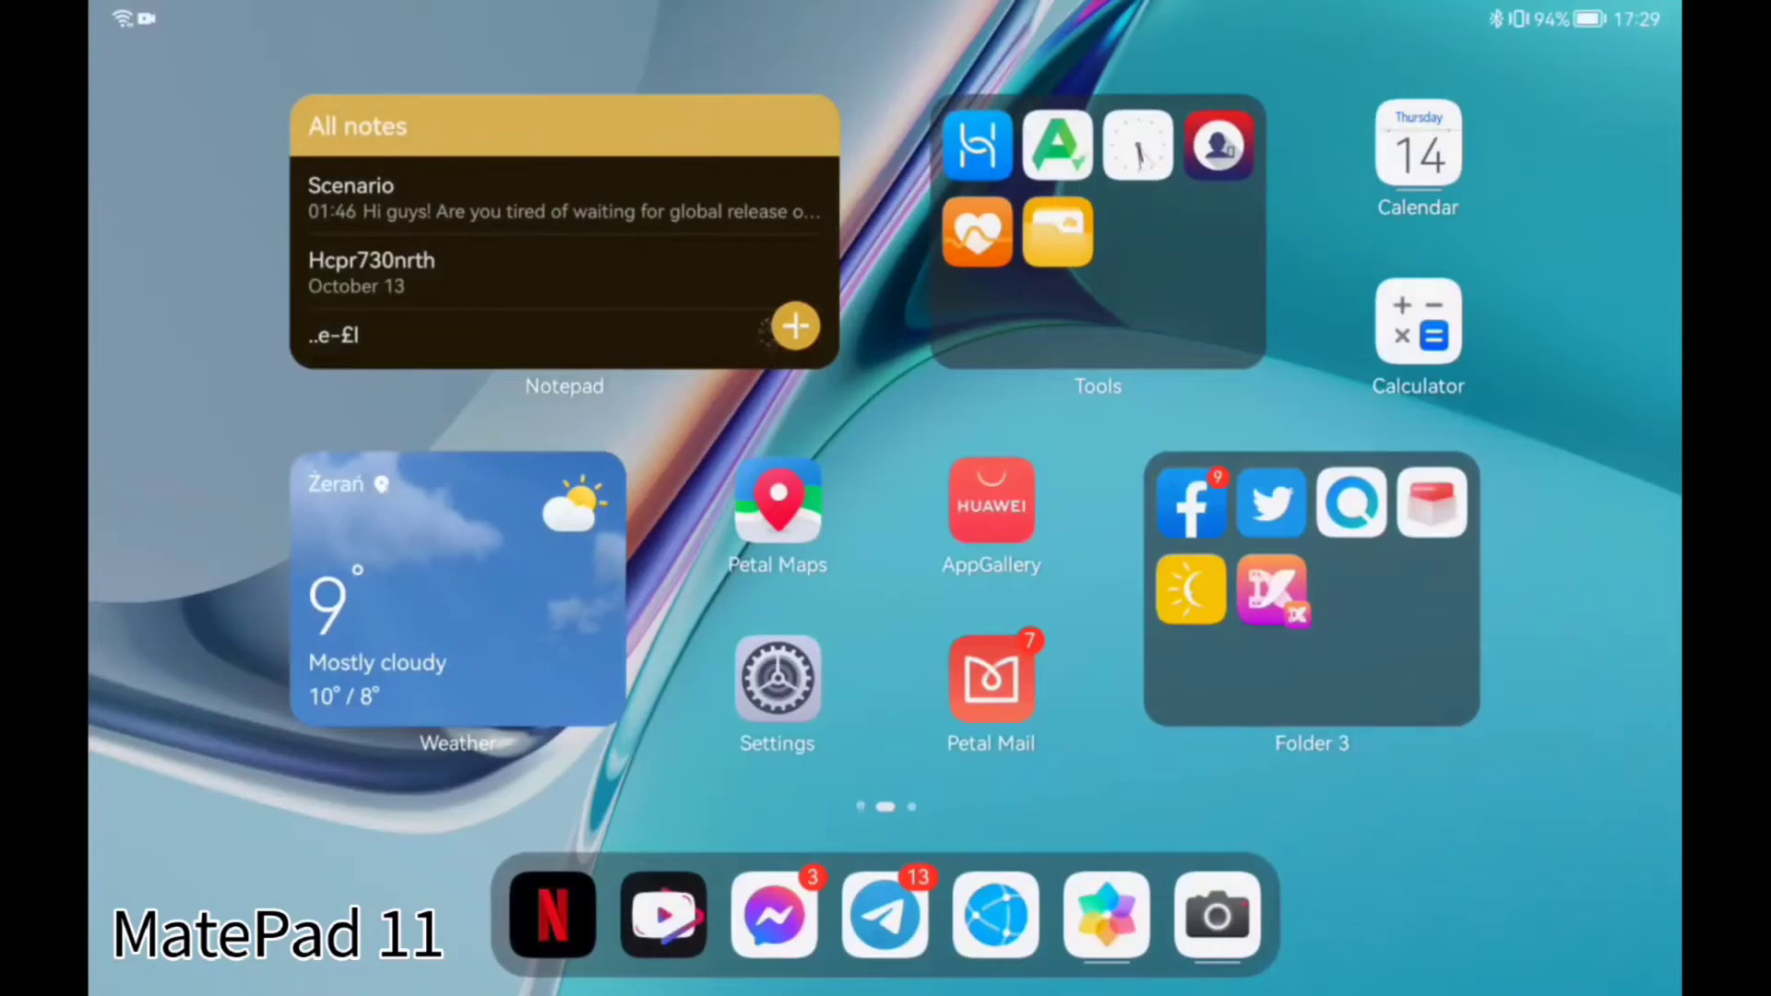
Reopen Chrome from recent apps and drag its window onto the PC screen and back.
{"action": "left_click_drag", "start_coordinate": [966, 992], "coordinate": [1021, 704]}
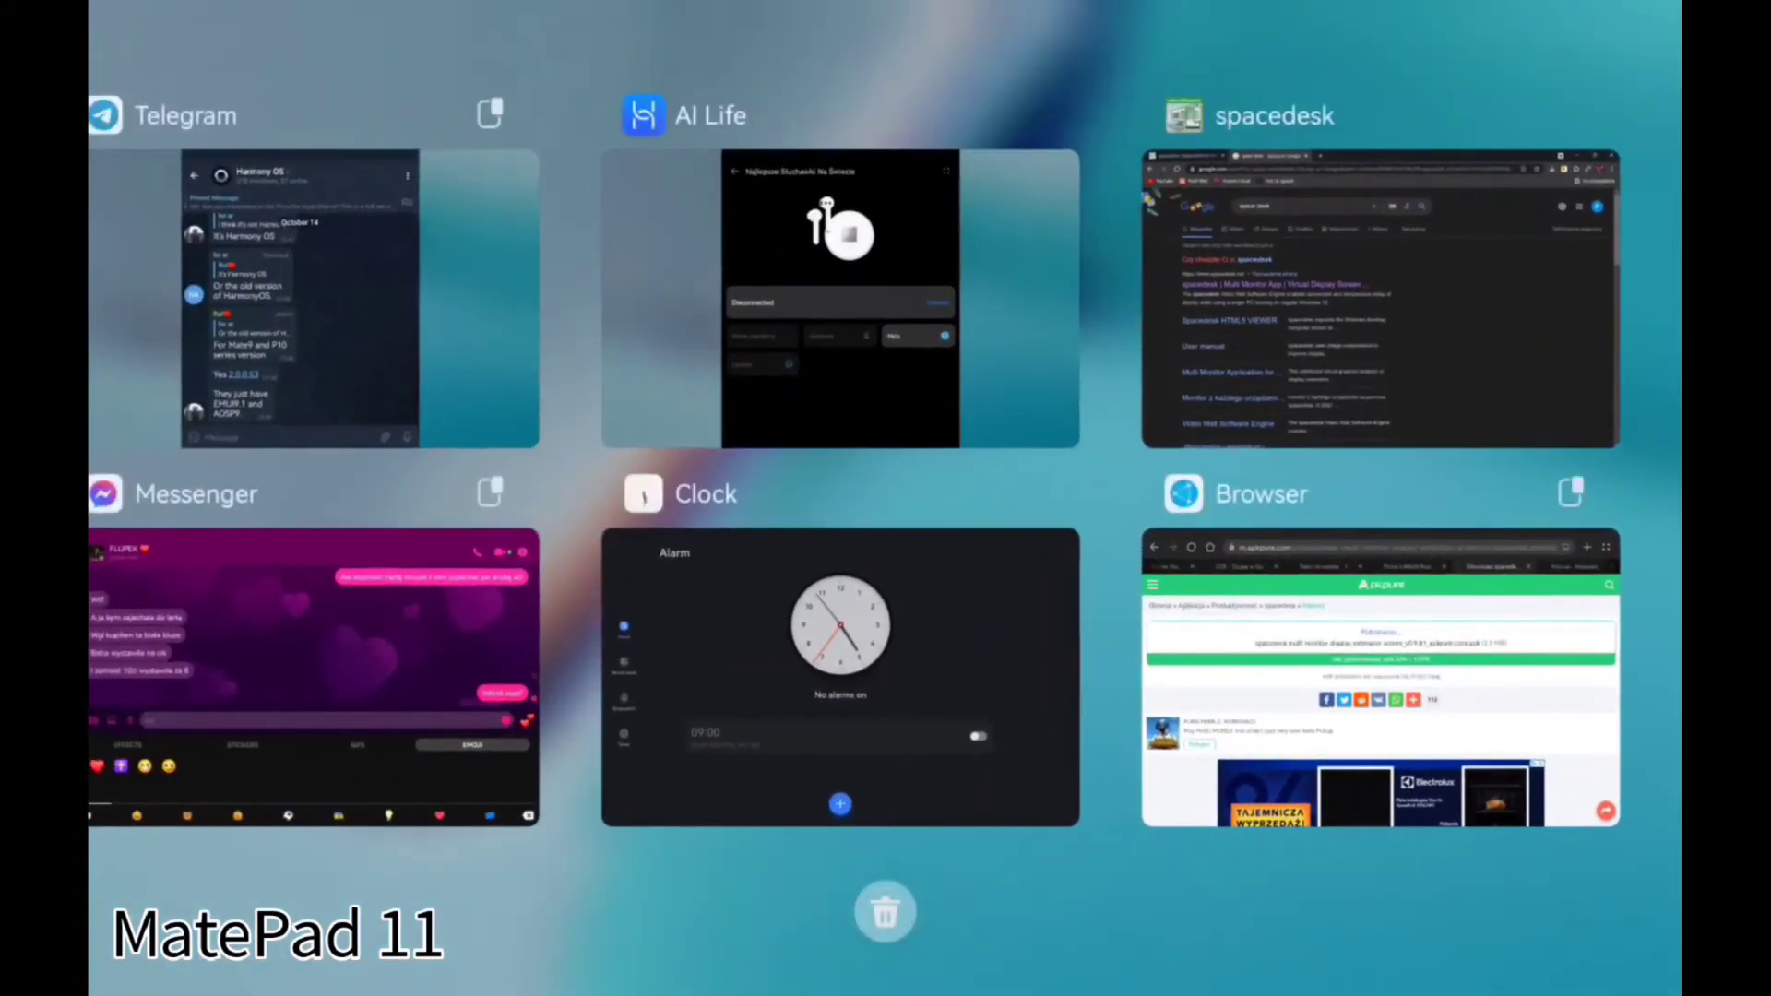
{"action": "left_click", "coordinate": [1446, 344]}
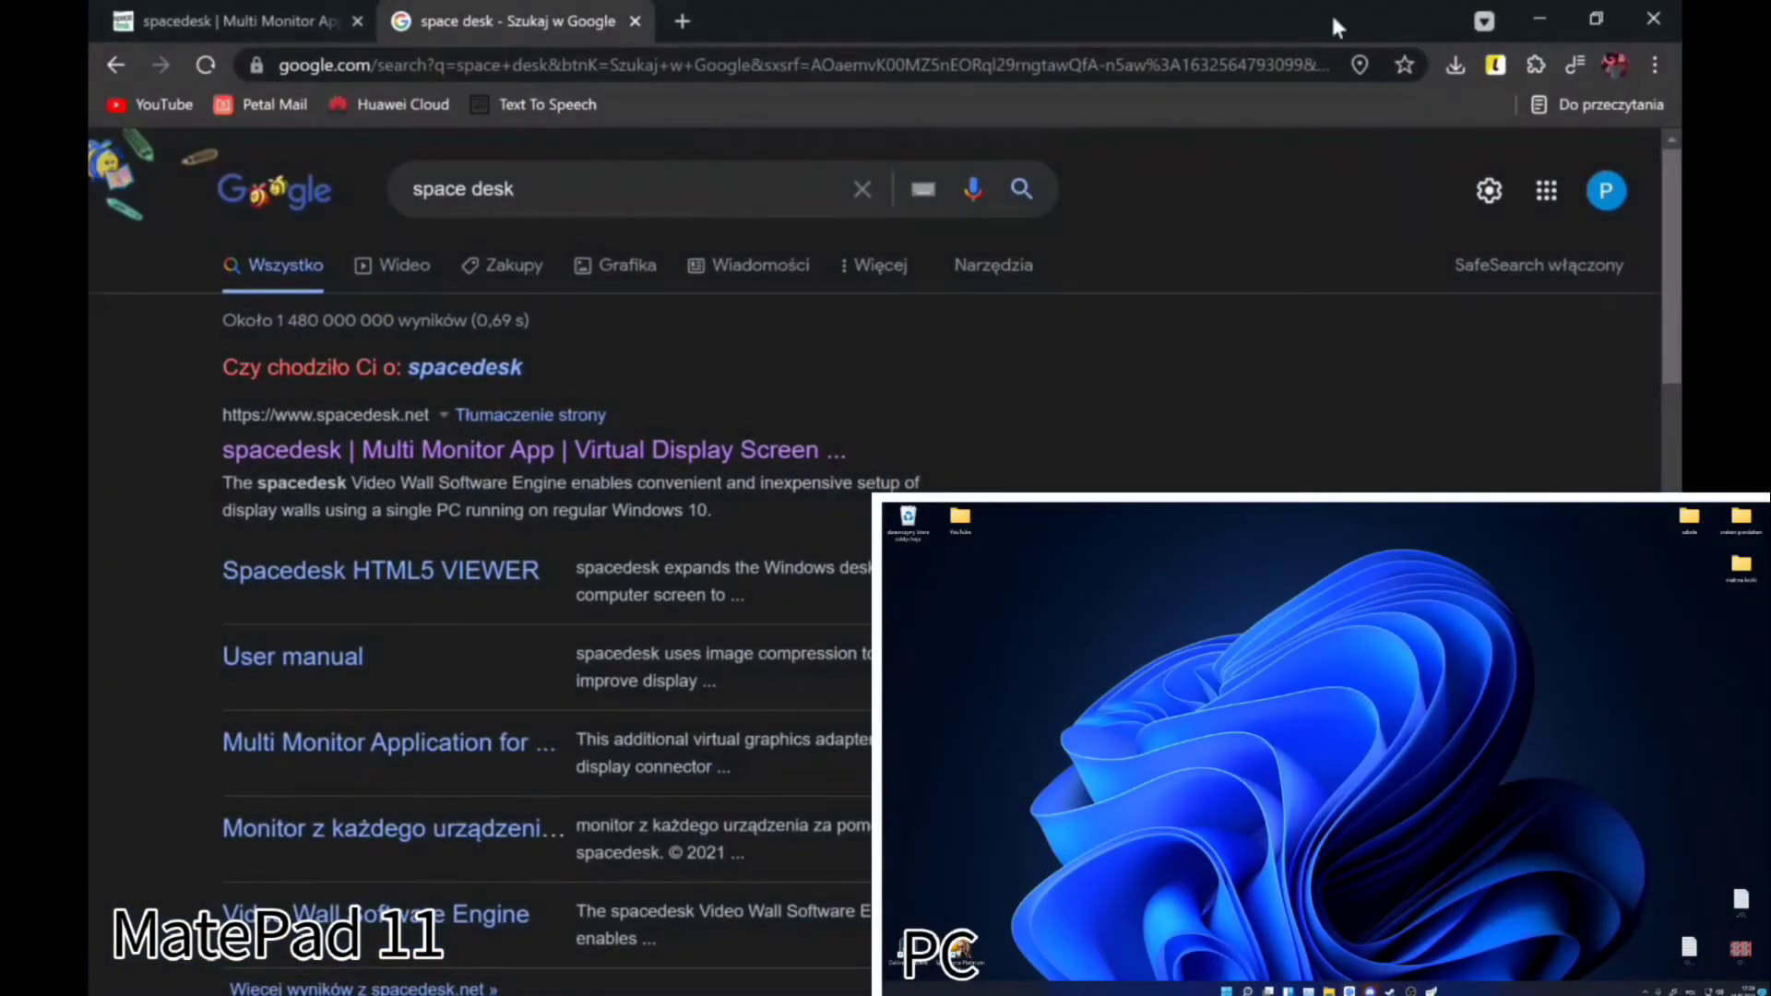
{"action": "left_click_drag", "start_coordinate": [1110, 14], "coordinate": [89, 83]}
{"action": "left_click_drag", "start_coordinate": [1539, 507], "coordinate": [1456, 505]}
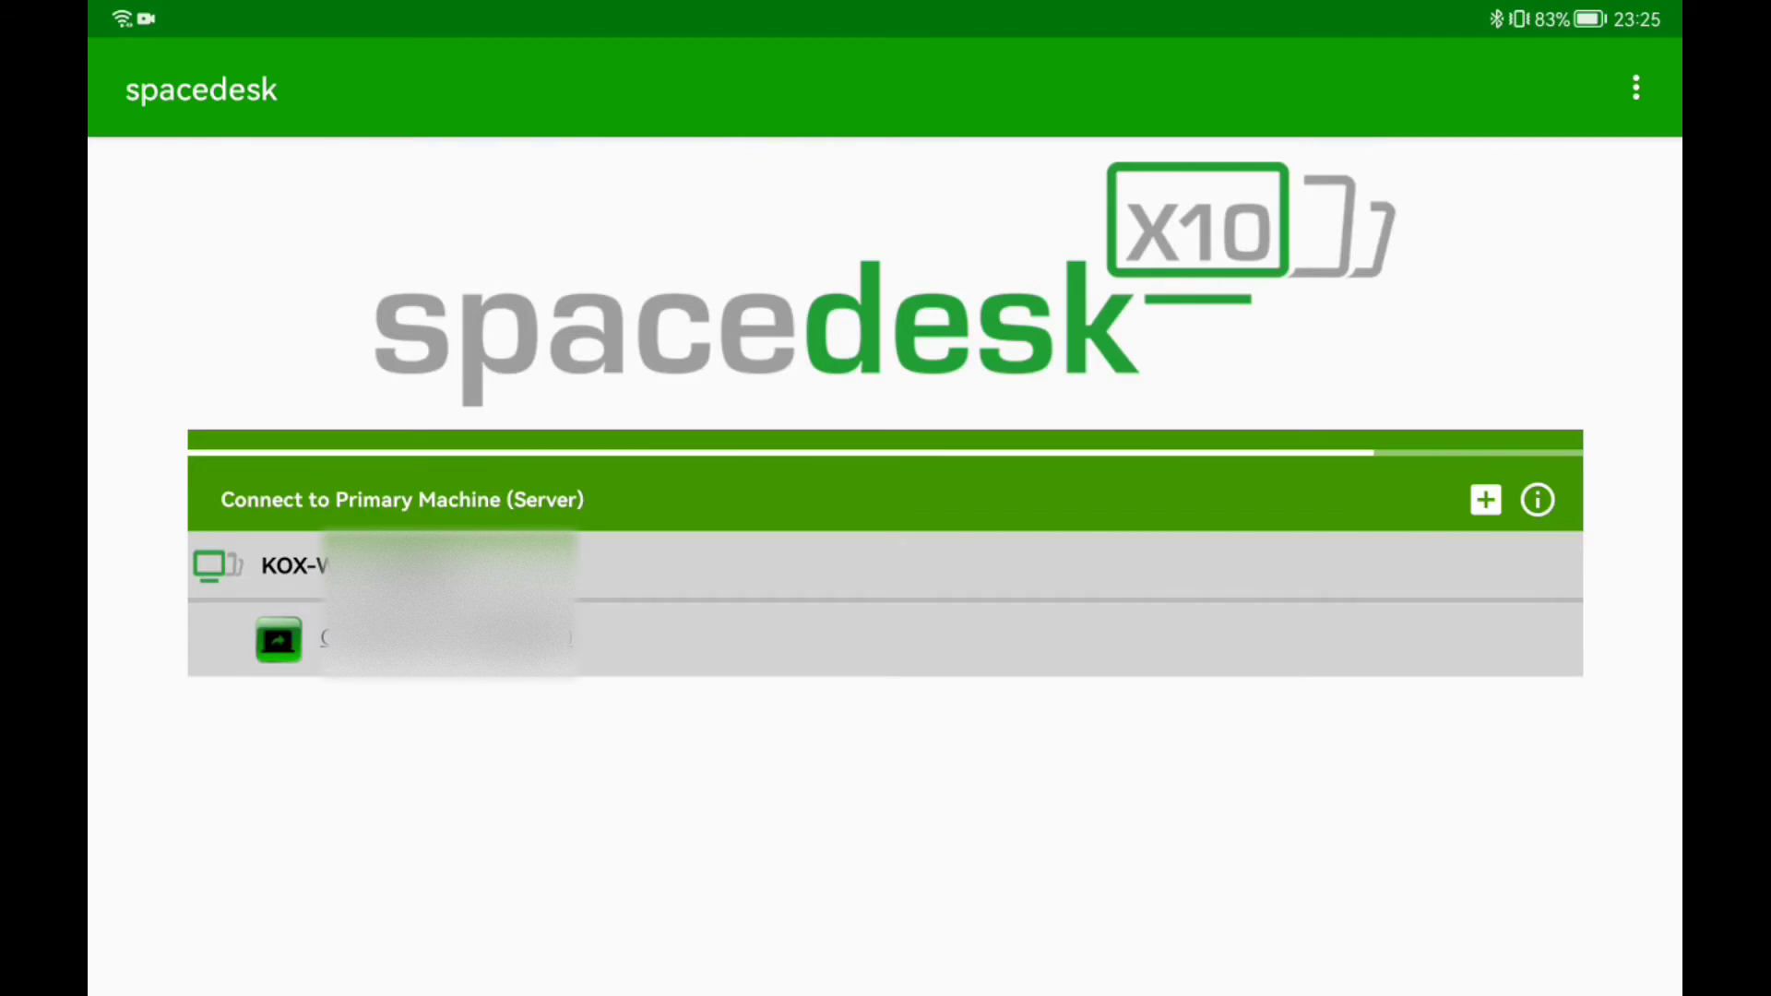
Open spacedesk settings and review the Resolution and Rotation pages, returning to the list each time.
{"action": "left_click", "coordinate": [1636, 88]}
{"action": "left_click", "coordinate": [1585, 81]}
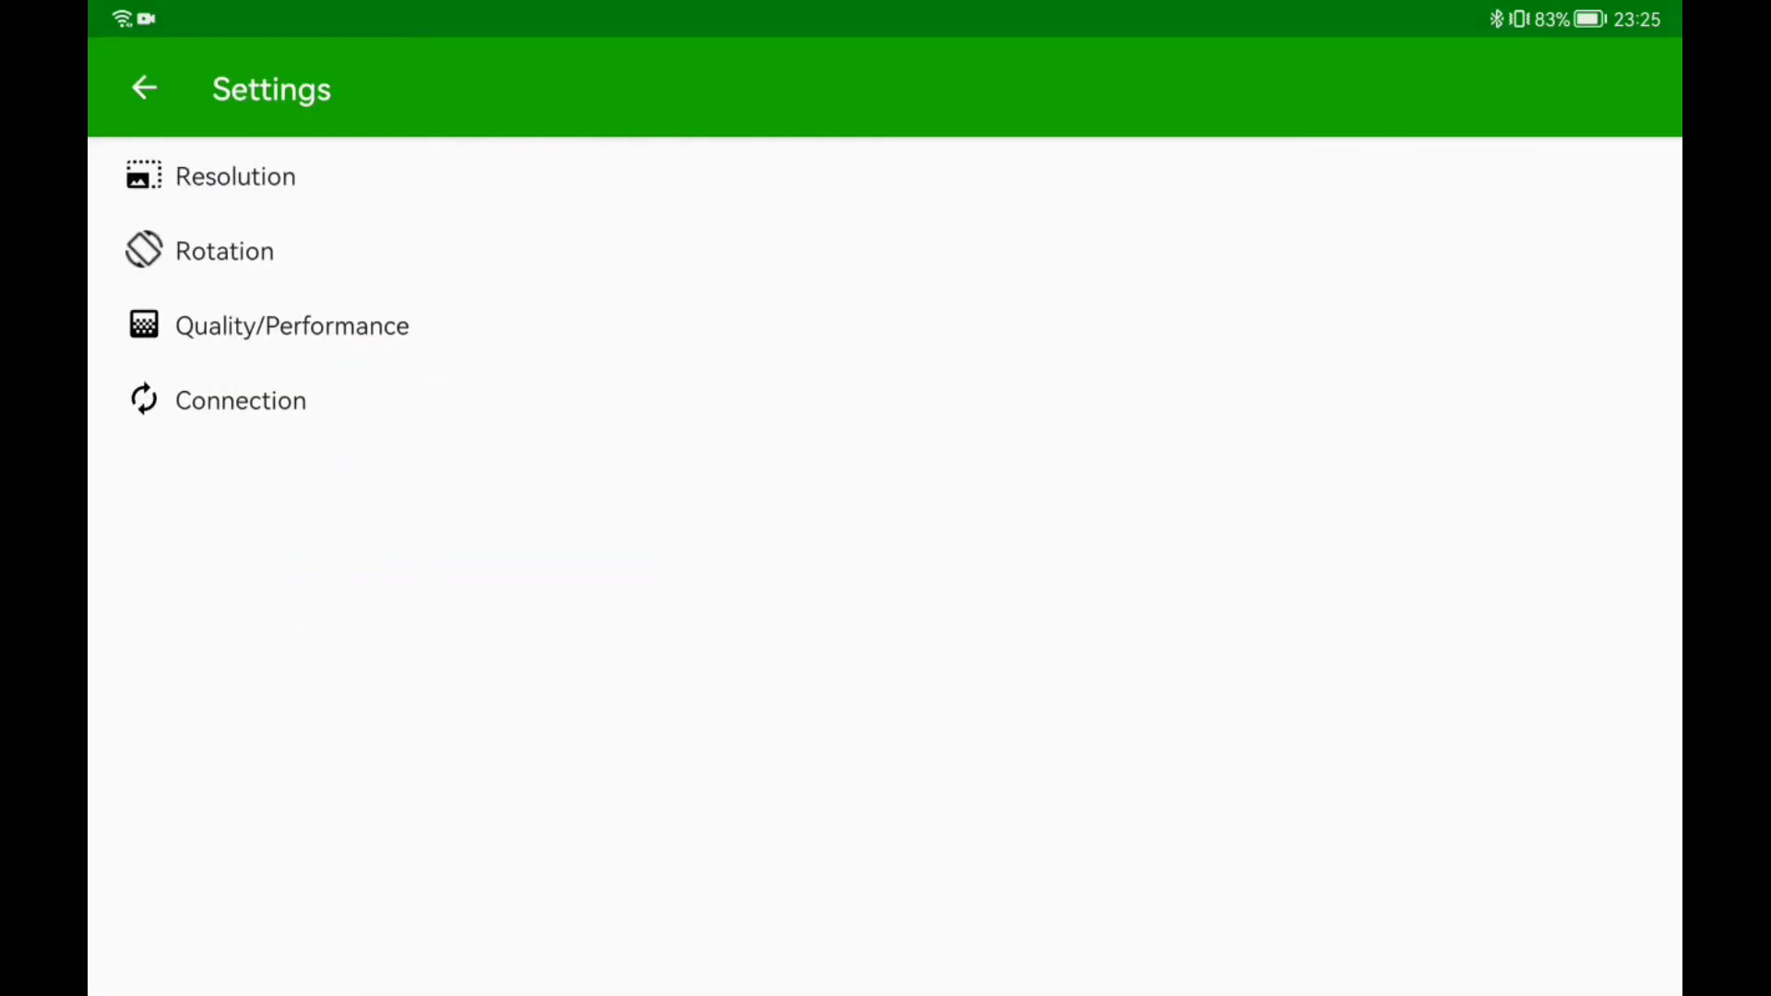
{"action": "left_click", "coordinate": [235, 176]}
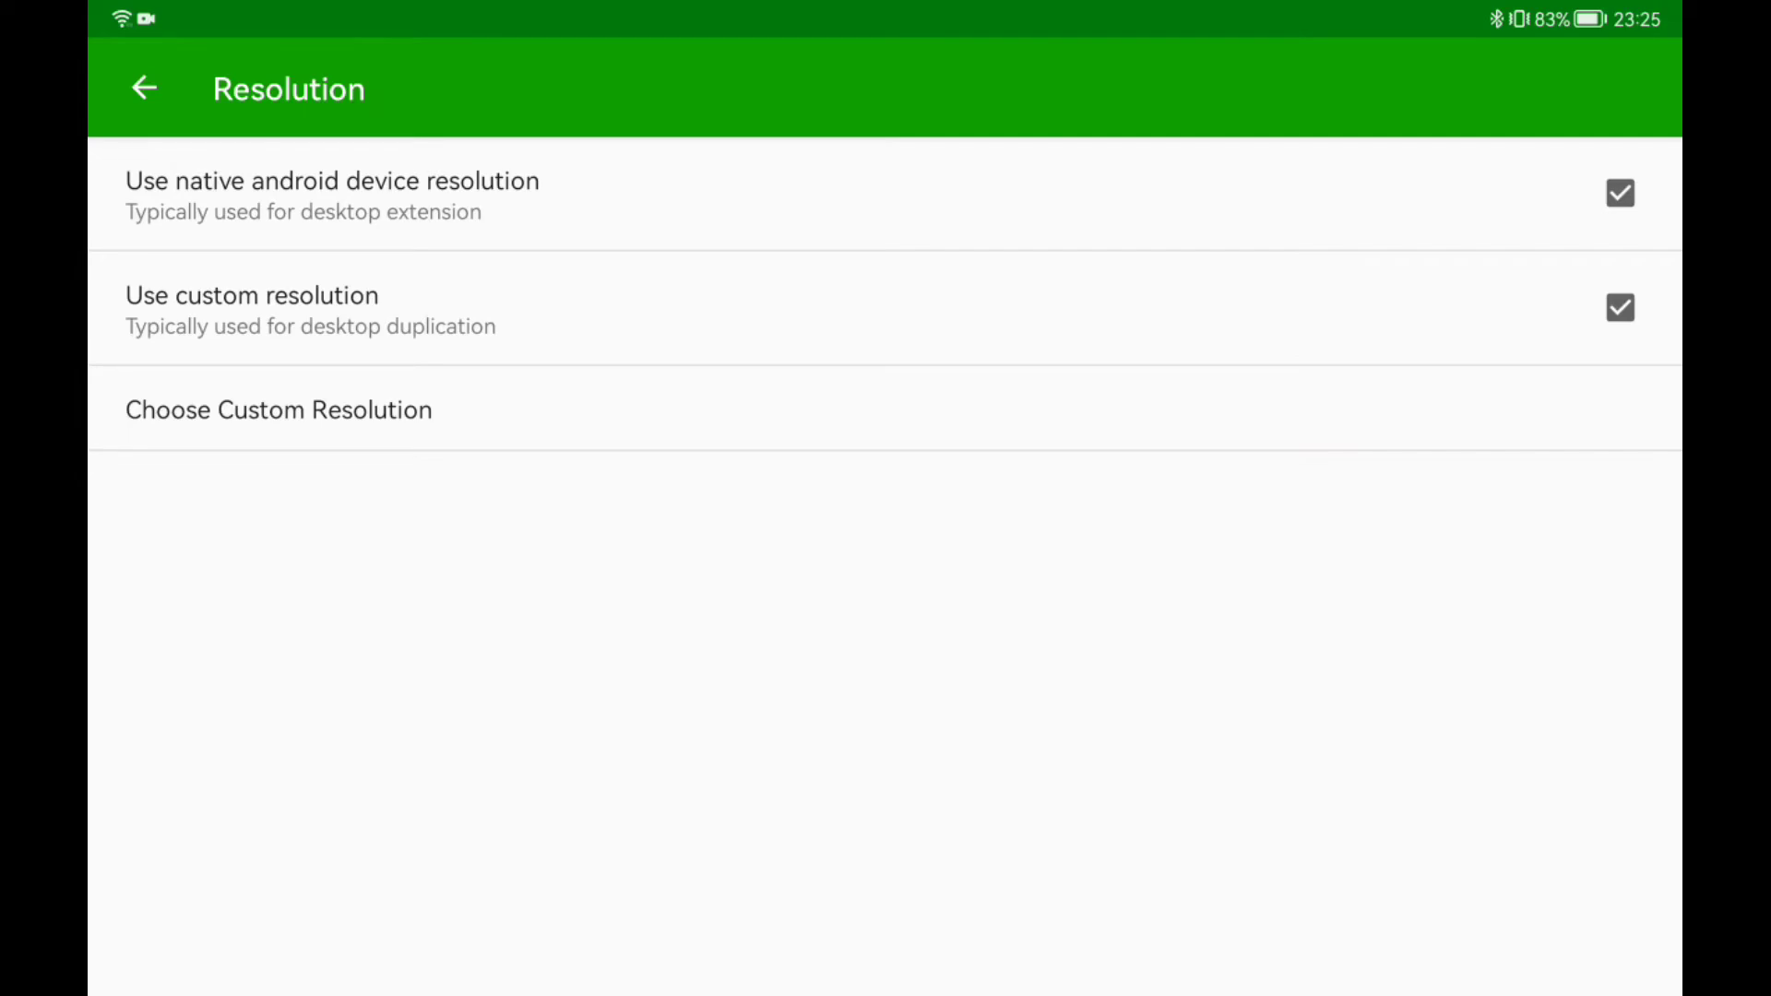
{"action": "left_click_drag", "start_coordinate": [1674, 213], "coordinate": [1568, 242]}
{"action": "left_click", "coordinate": [1585, 243]}
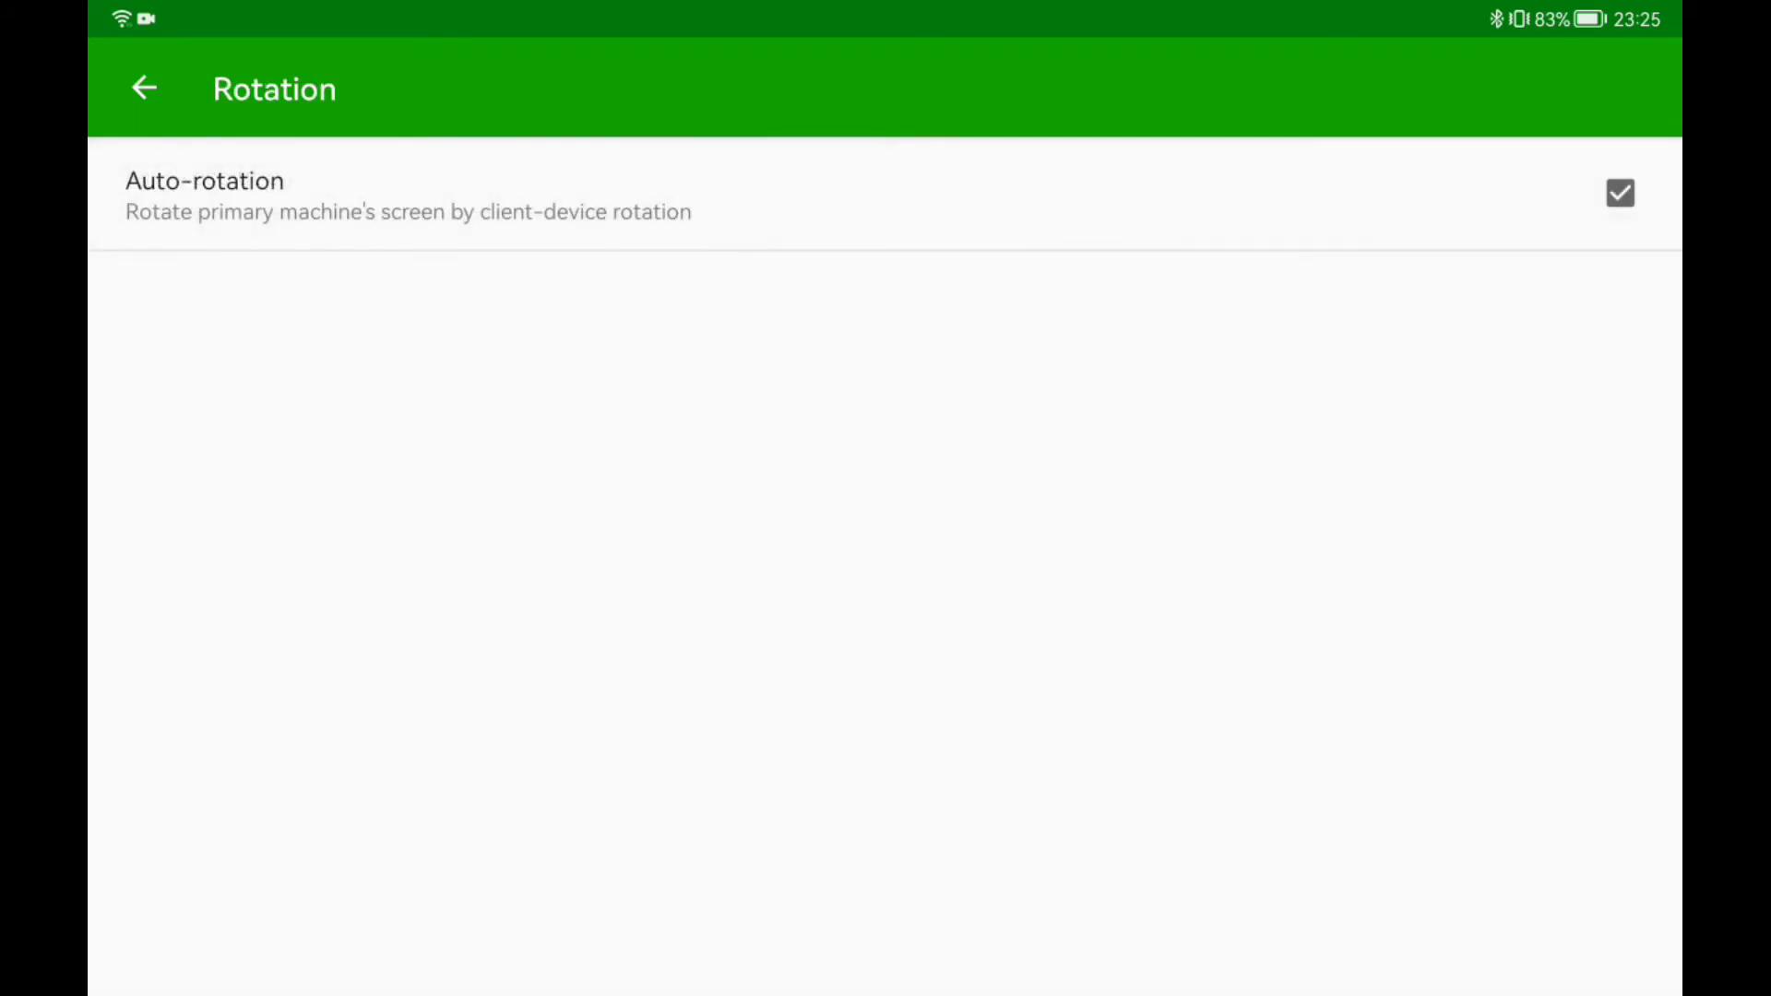
{"action": "left_click_drag", "start_coordinate": [1675, 226], "coordinate": [1605, 272]}
Under Quality/Performance, raise the Image Quality slider from minimum to just past the middle.
{"action": "left_click", "coordinate": [1489, 334]}
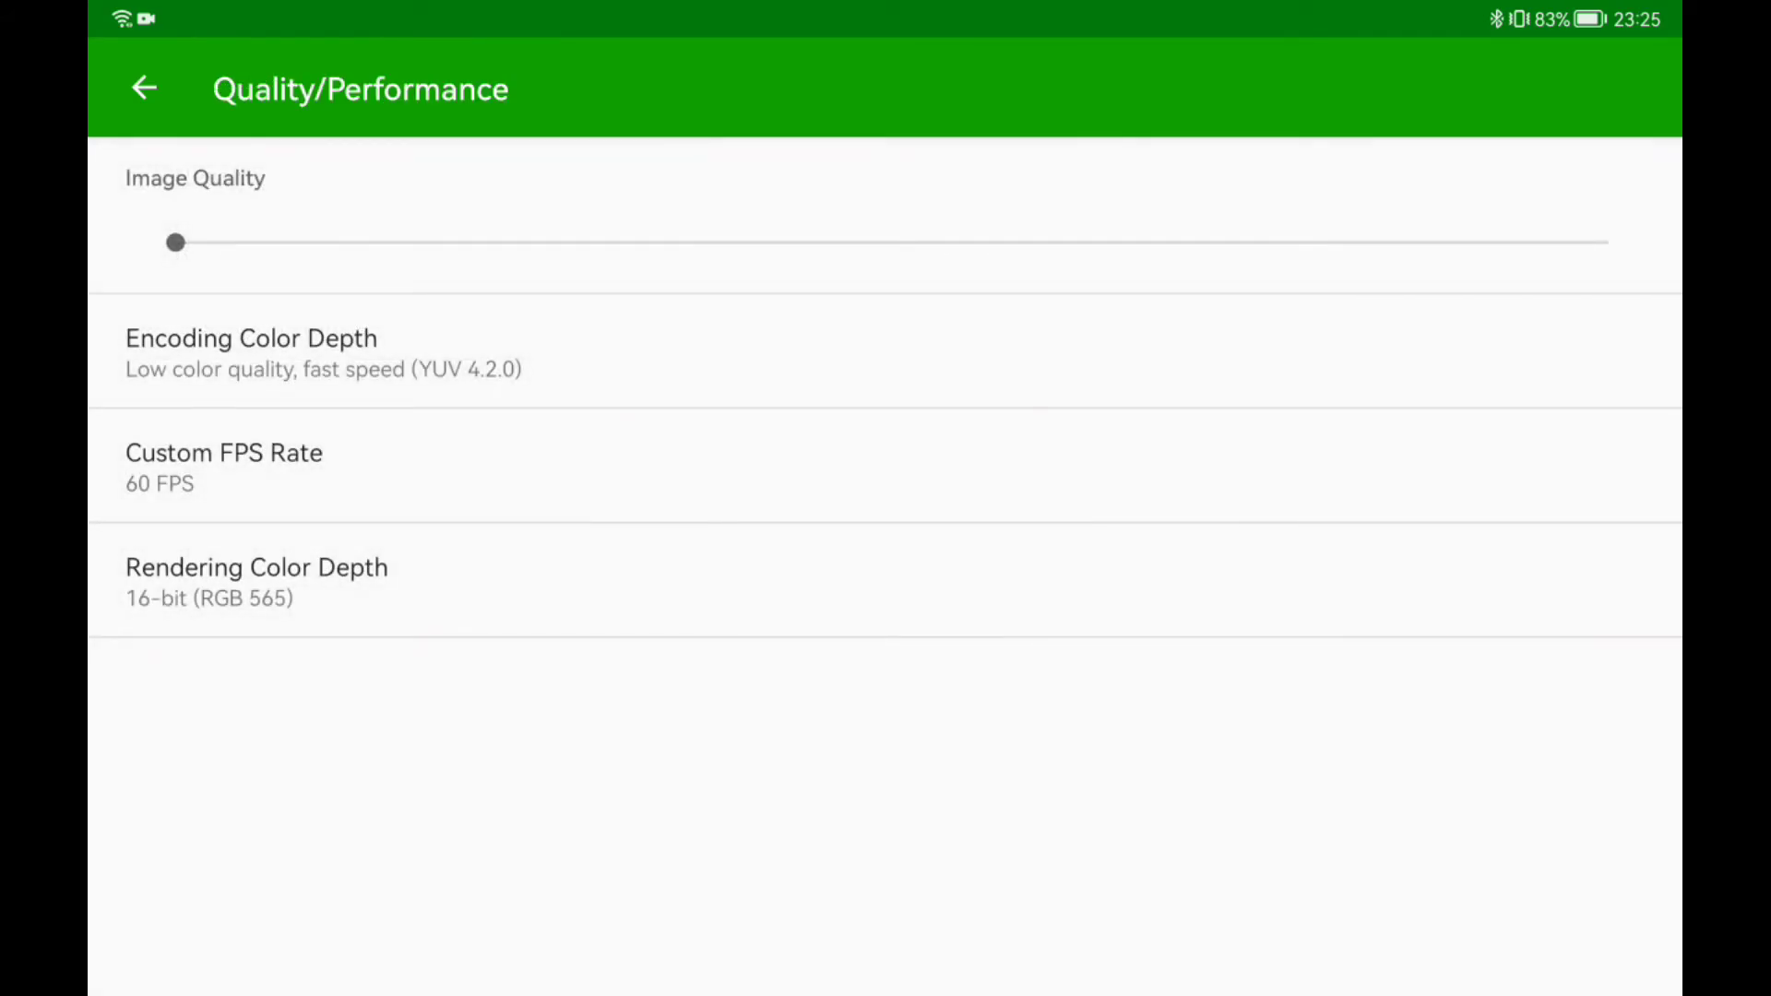
{"action": "left_click", "coordinate": [910, 232]}
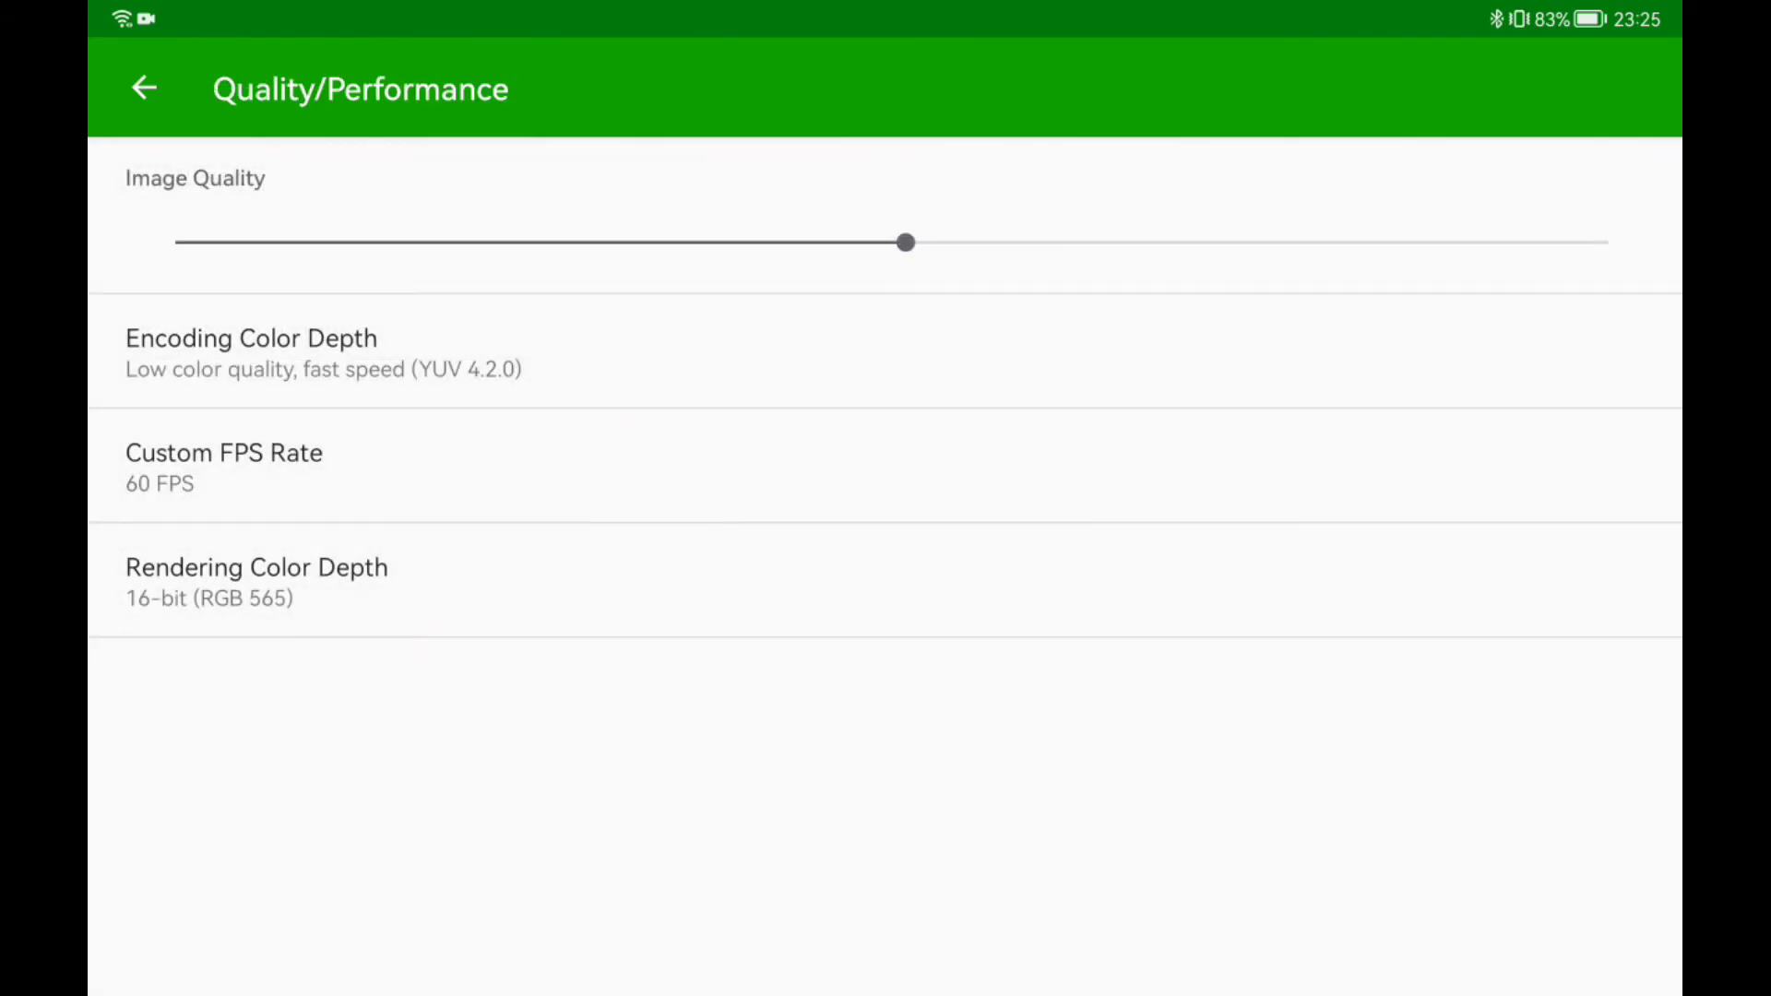
{"action": "left_click", "coordinate": [941, 238]}
{"action": "left_click", "coordinate": [976, 242]}
Review the Connection settings page, then return to the Connect to Primary Machine (Server) screen.
{"action": "left_click_drag", "start_coordinate": [1679, 199], "coordinate": [1624, 198]}
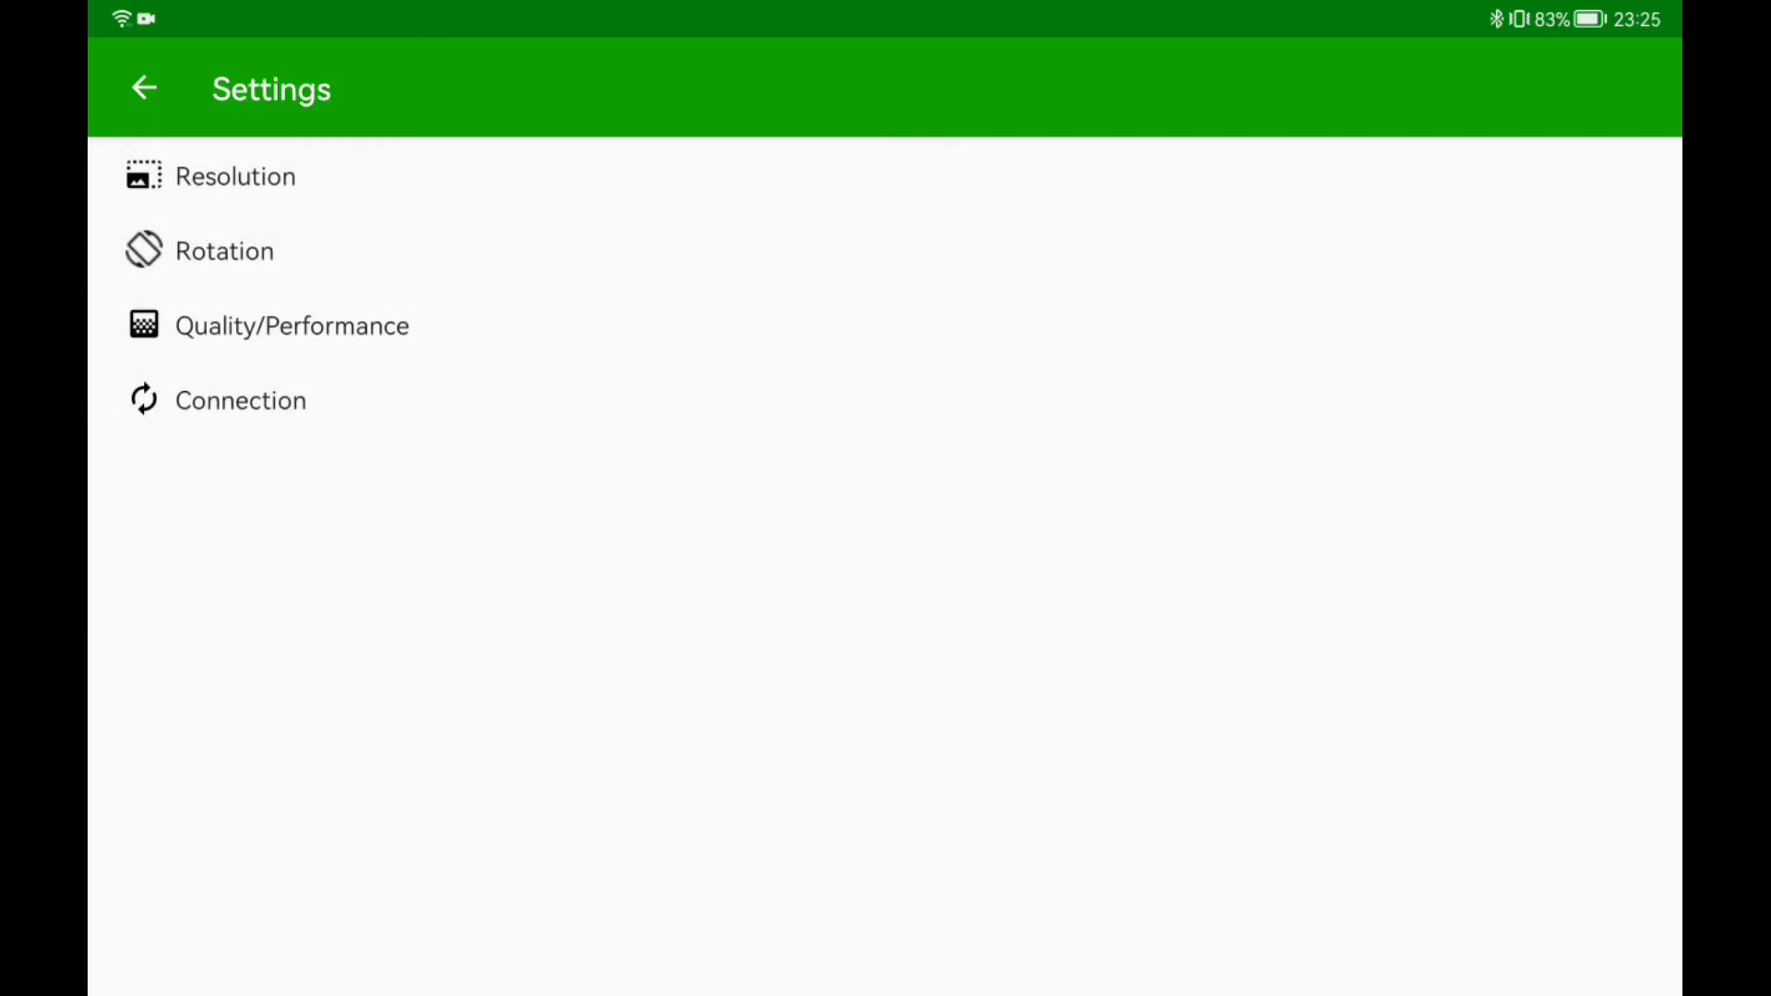
{"action": "left_click", "coordinate": [240, 400]}
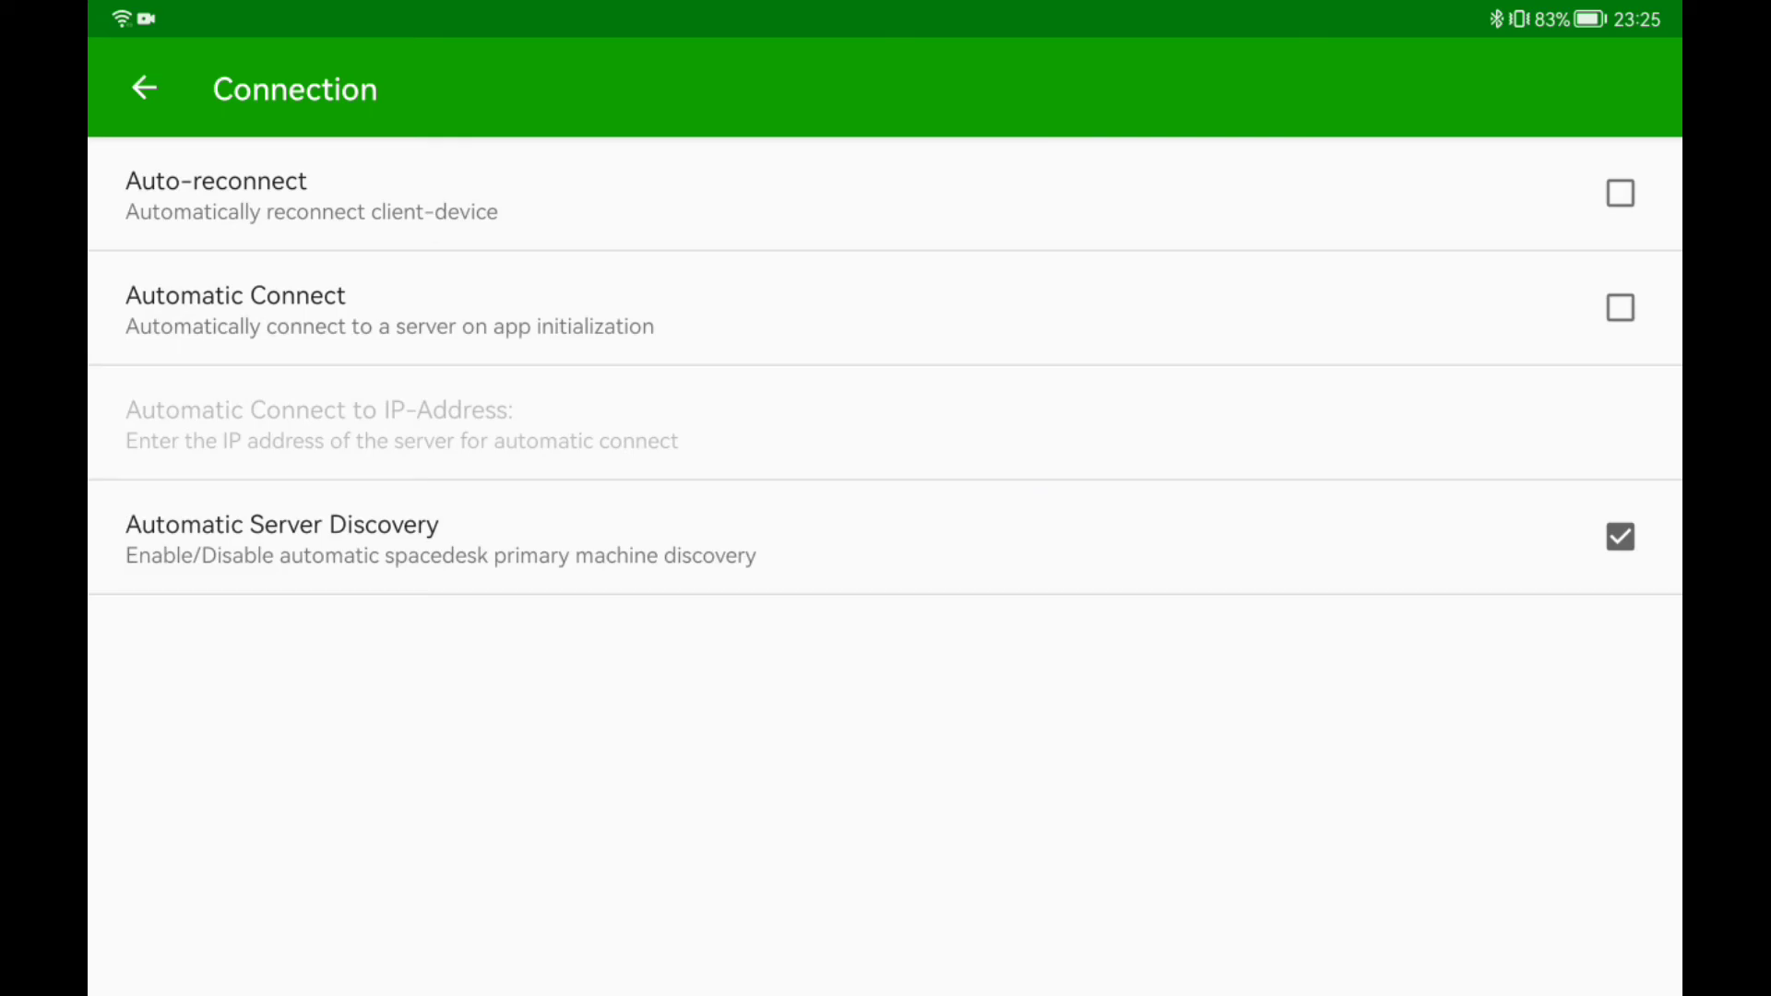
{"action": "left_click_drag", "start_coordinate": [1677, 263], "coordinate": [1569, 304]}
{"action": "left_click_drag", "start_coordinate": [1677, 269], "coordinate": [1614, 270]}
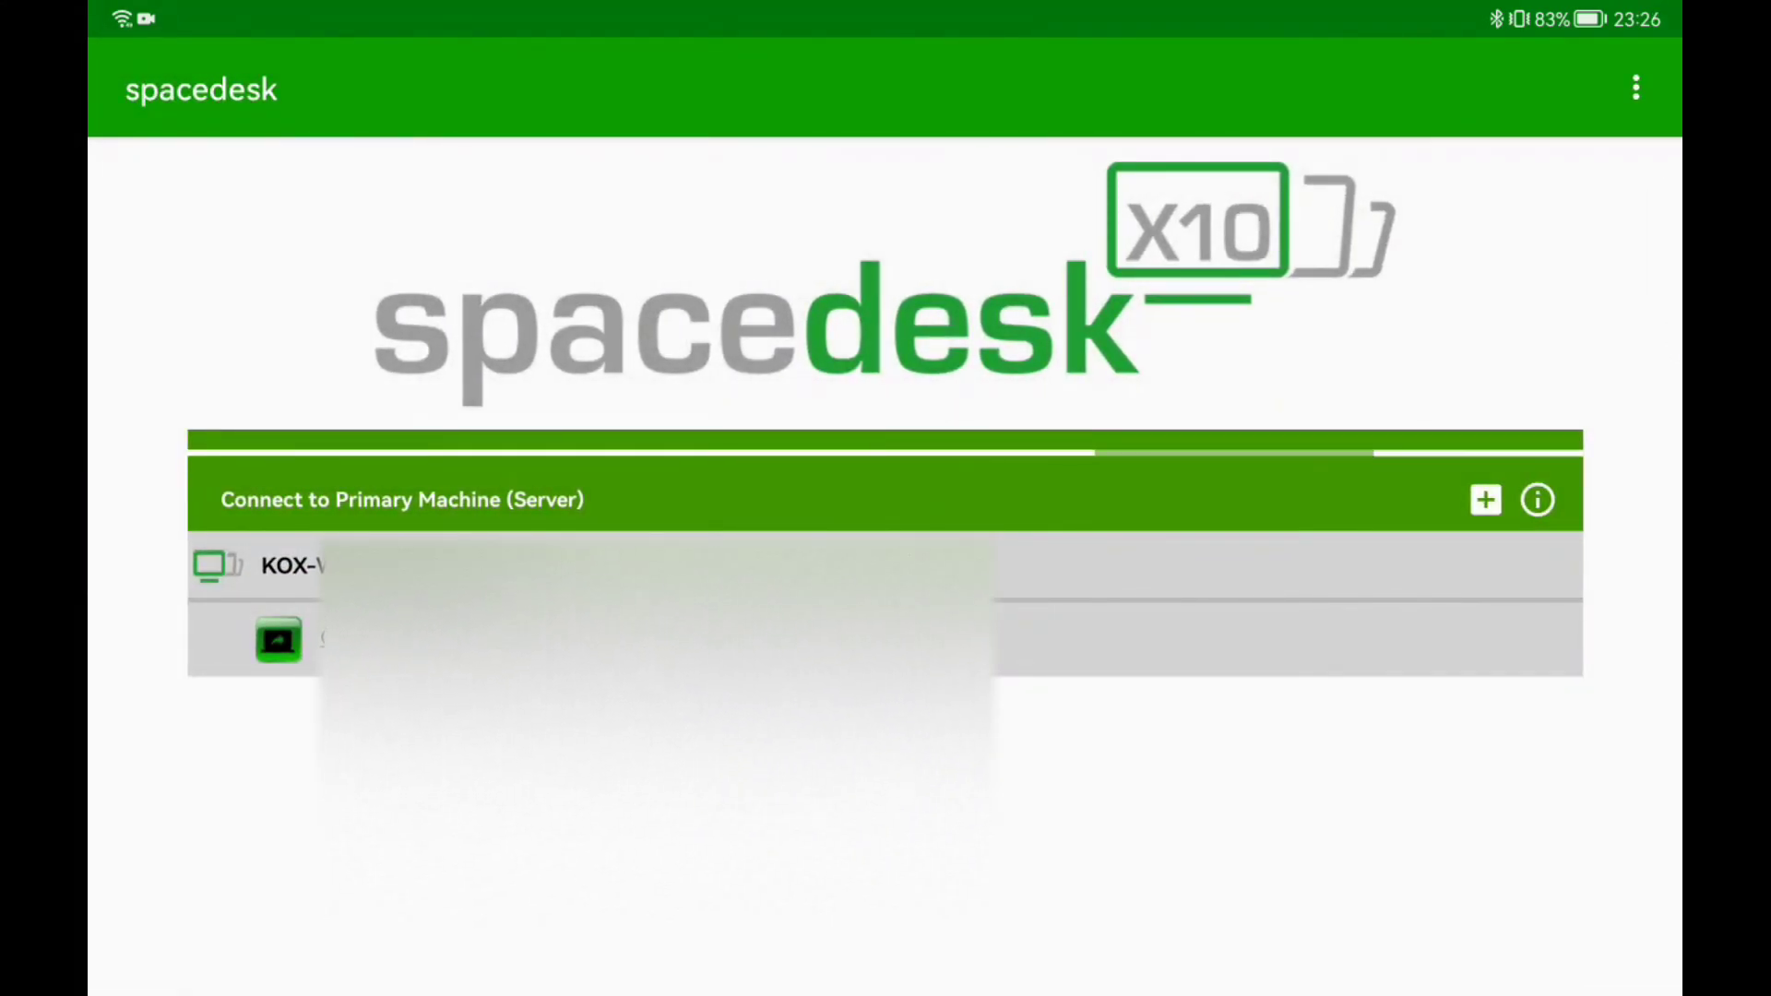